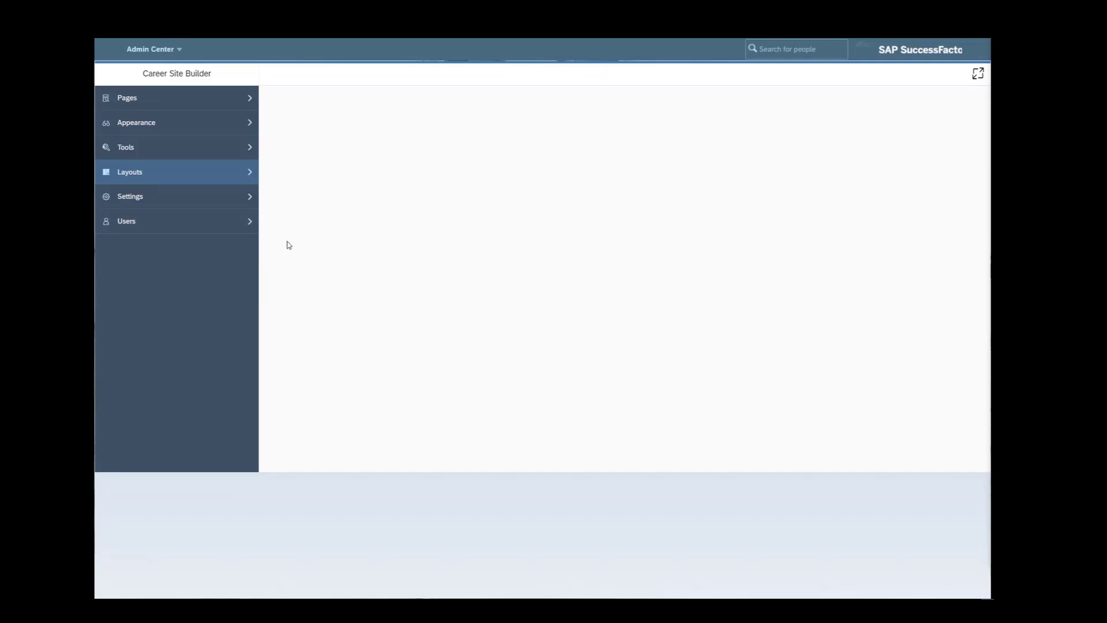
- Show the Email Layout List under Layouts and start a new email layout
left_click(195, 180)
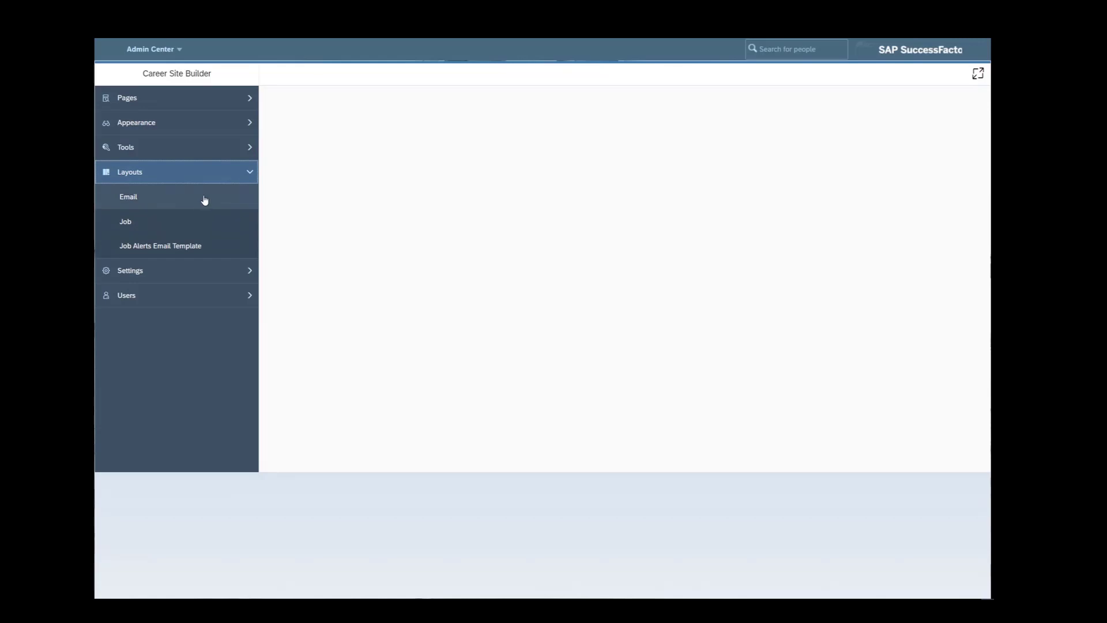
left_click(203, 199)
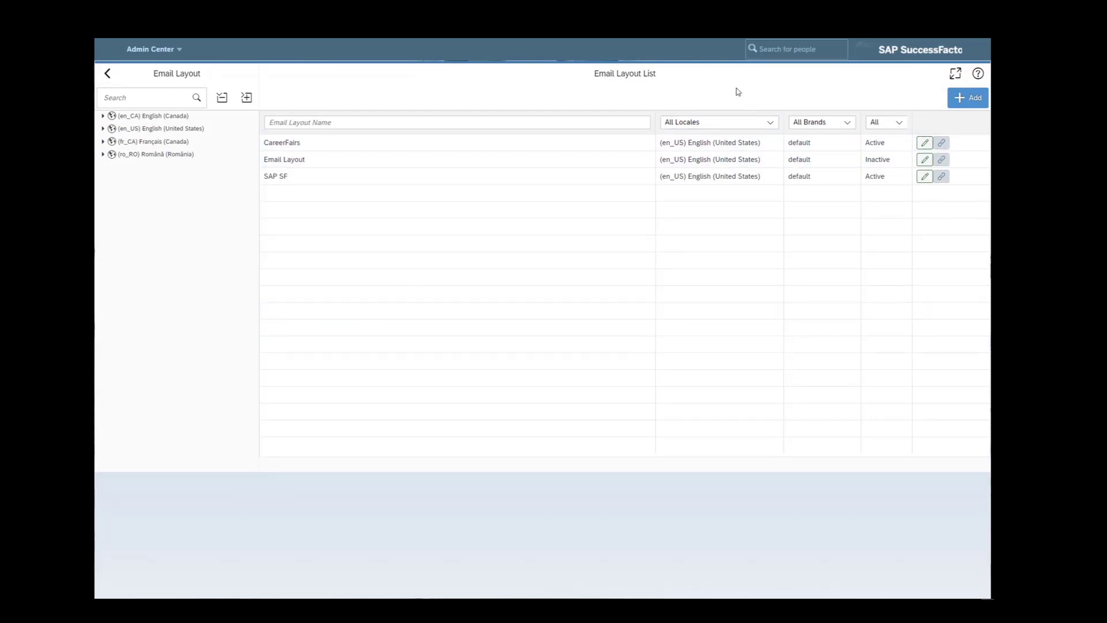
left_click(968, 98)
- Save a new email layout named TEST123 with en_US locale and the default brand
left_click(564, 287)
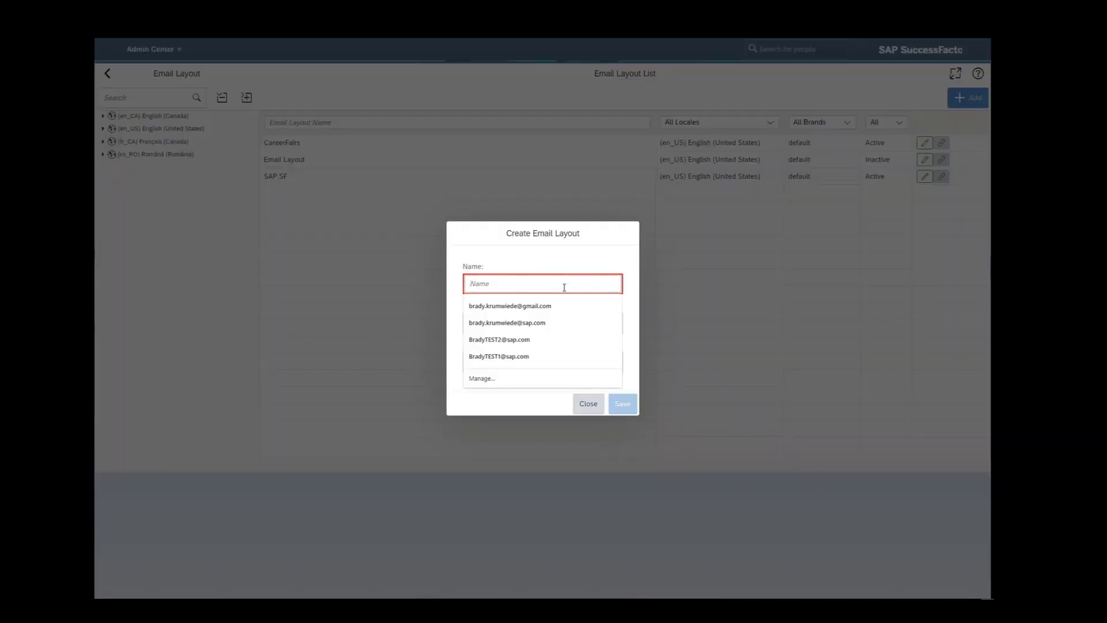
type("TES")
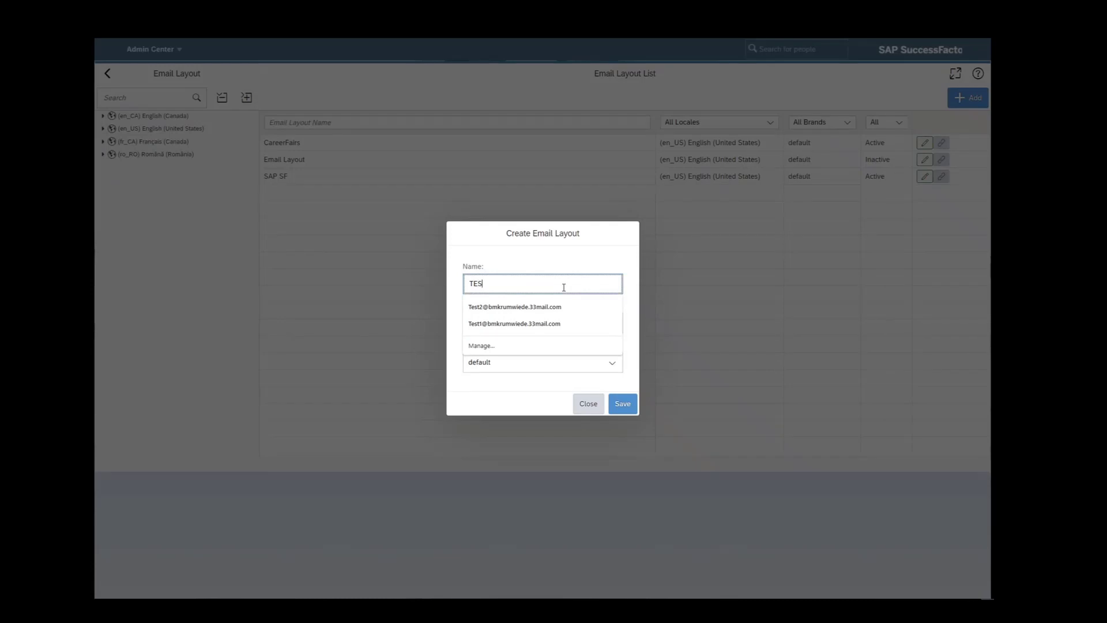
type("T123")
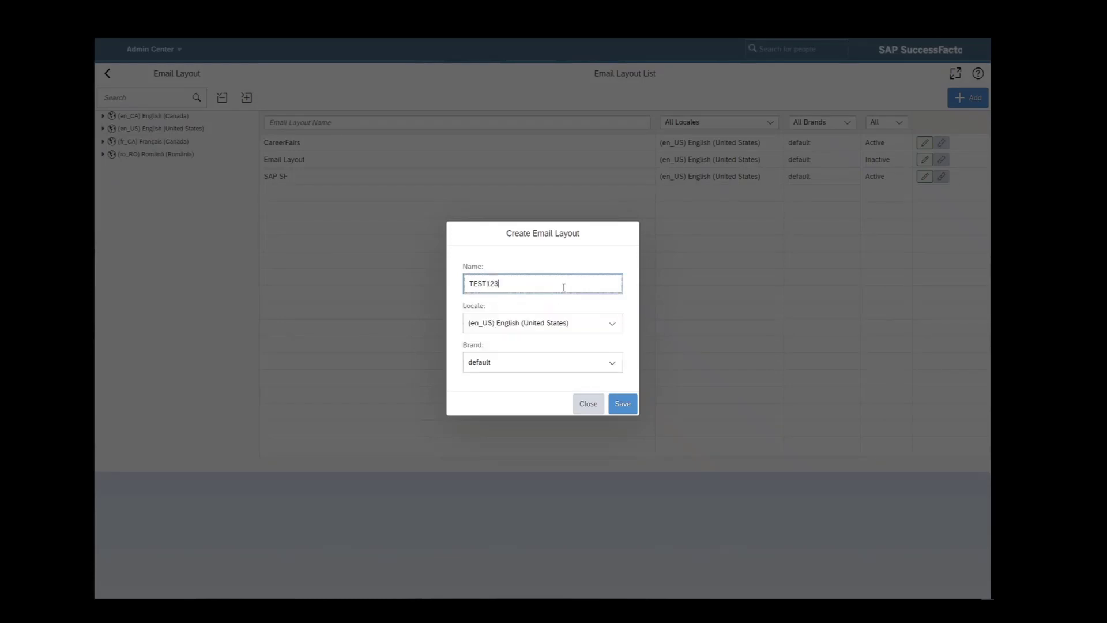
left_click(614, 324)
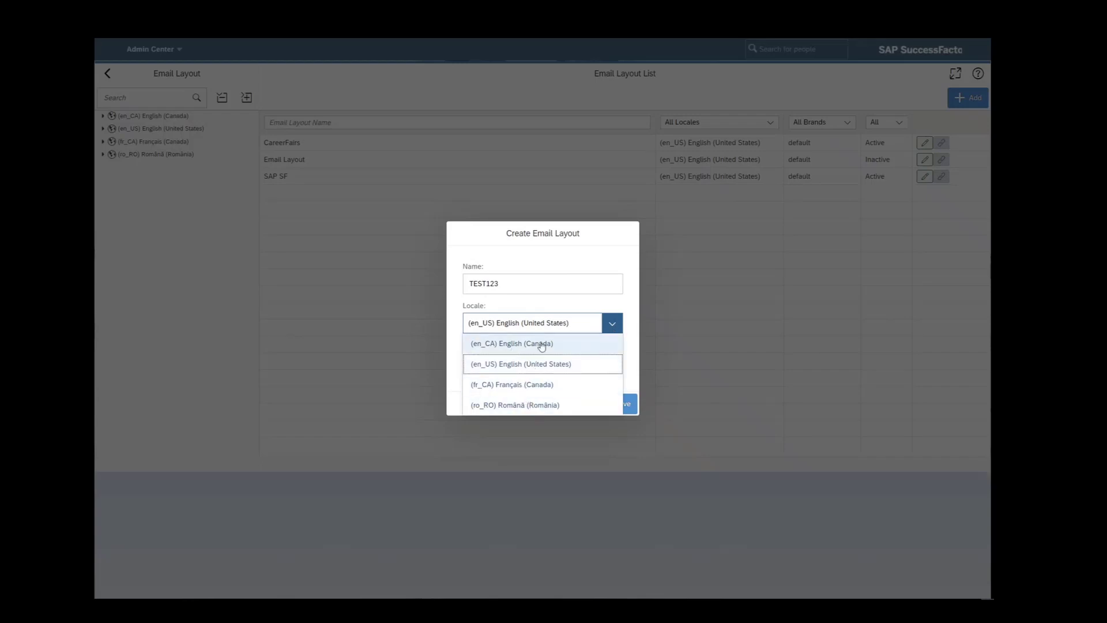
left_click(631, 332)
left_click(572, 361)
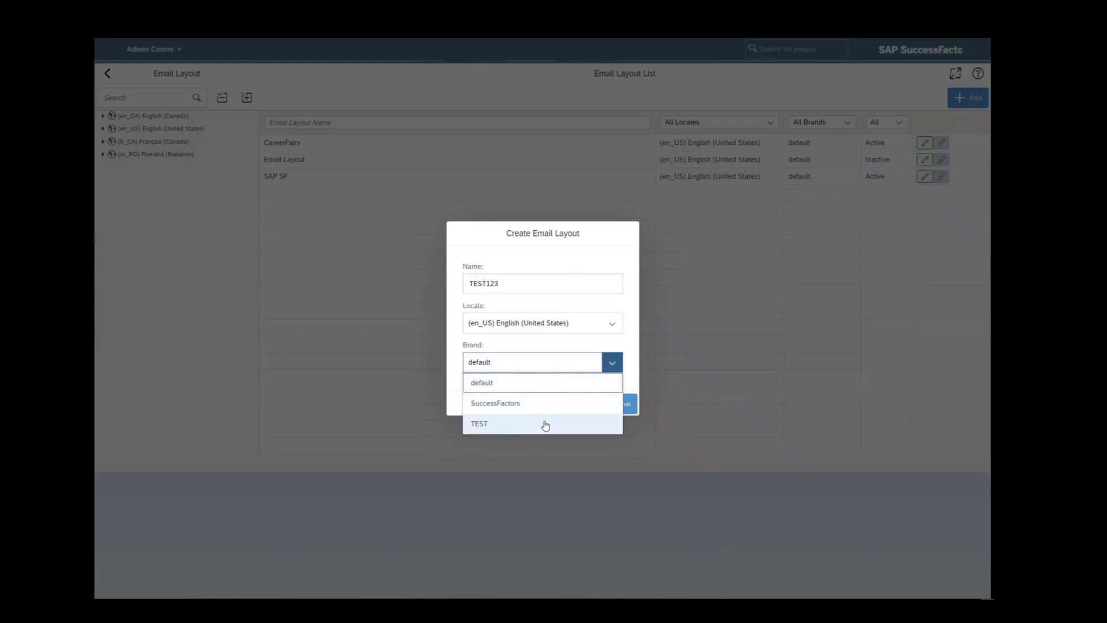
left_click(635, 349)
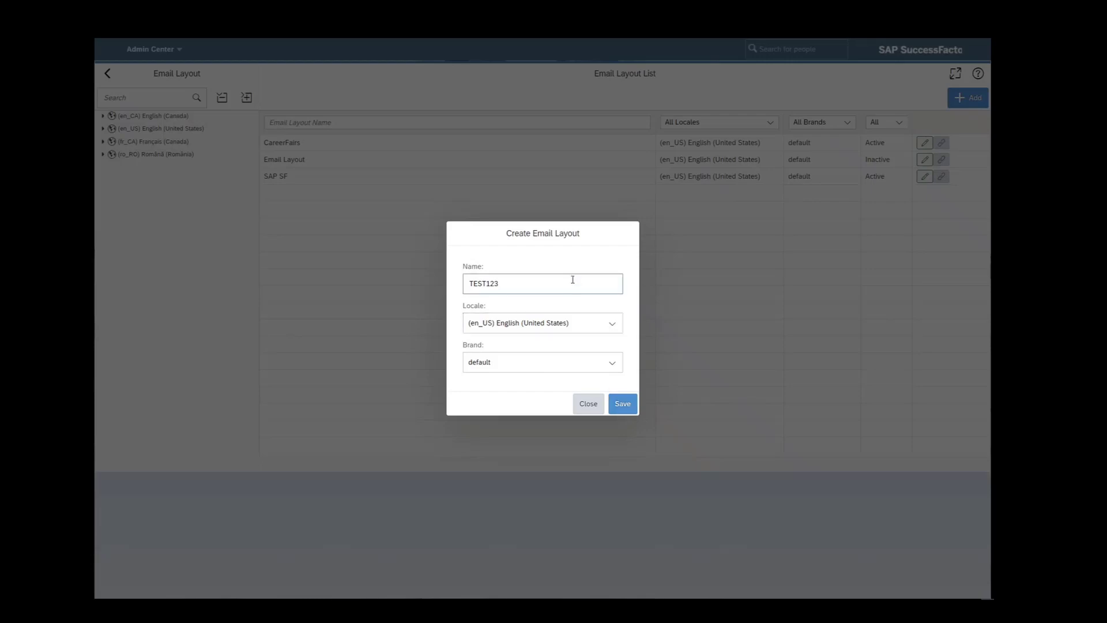
left_click(620, 403)
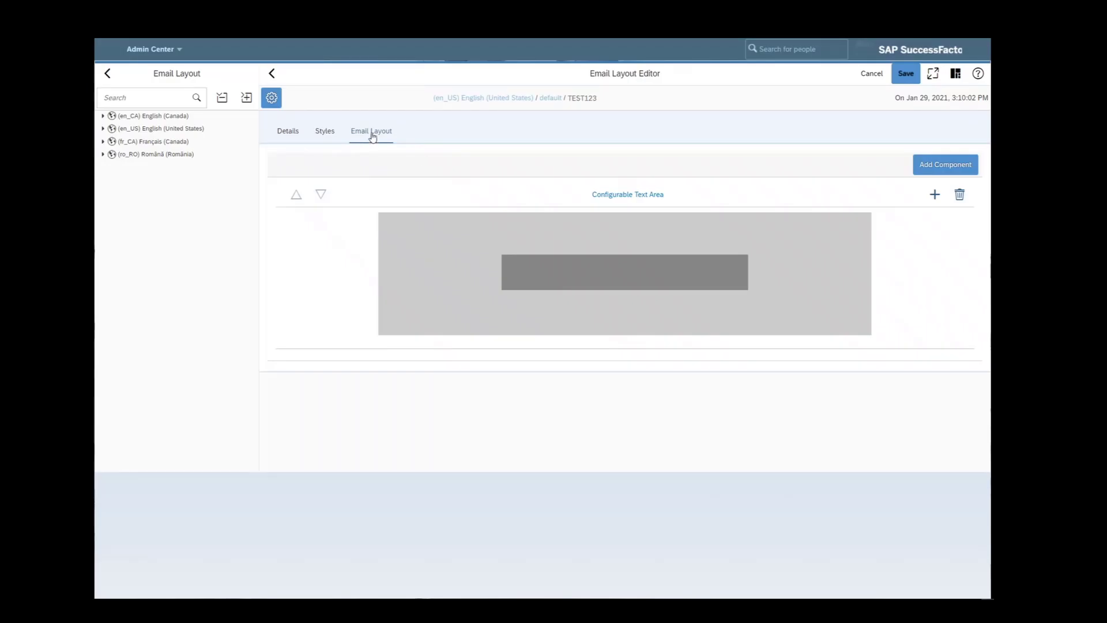
- Set TEST123's Is Active to YES and keep its background #FFFFFF White
left_click(323, 132)
left_click(287, 132)
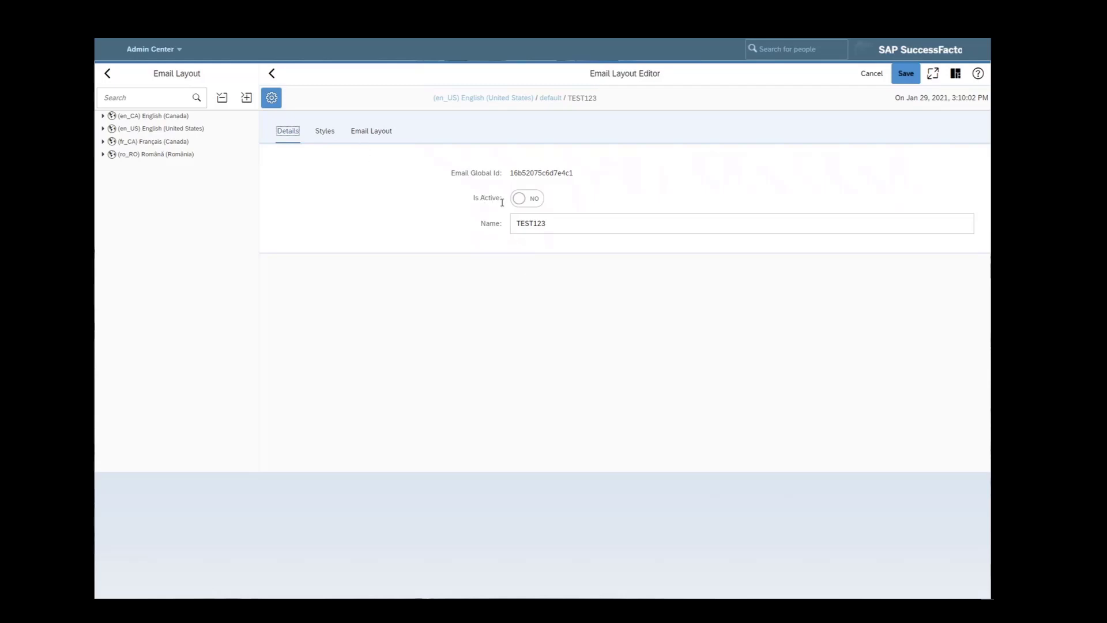
left_click(528, 198)
left_click(327, 134)
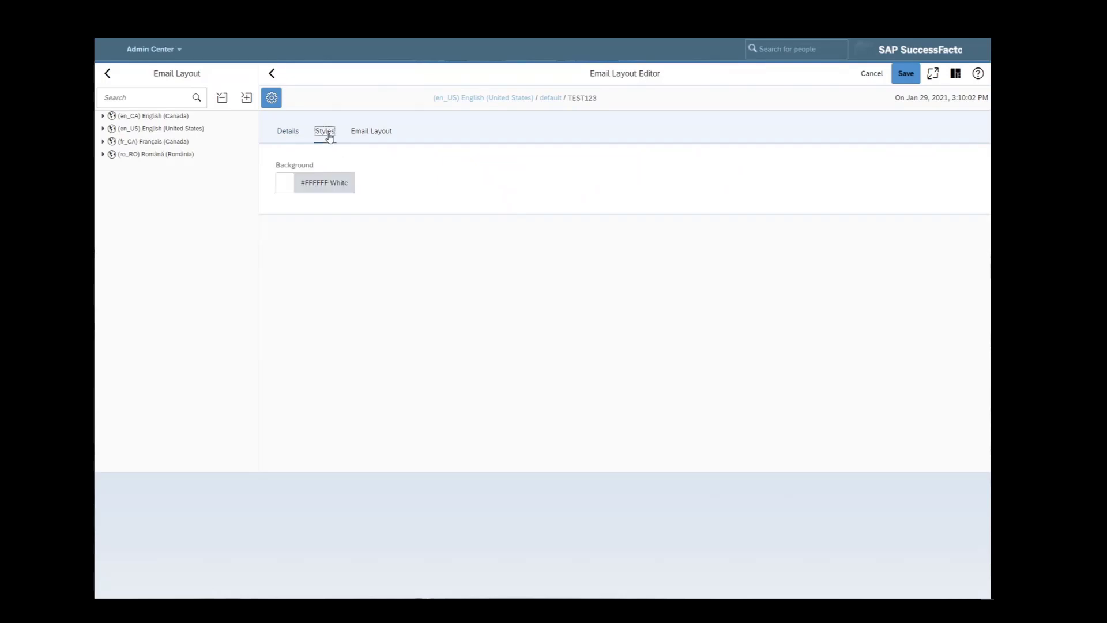
left_click(328, 190)
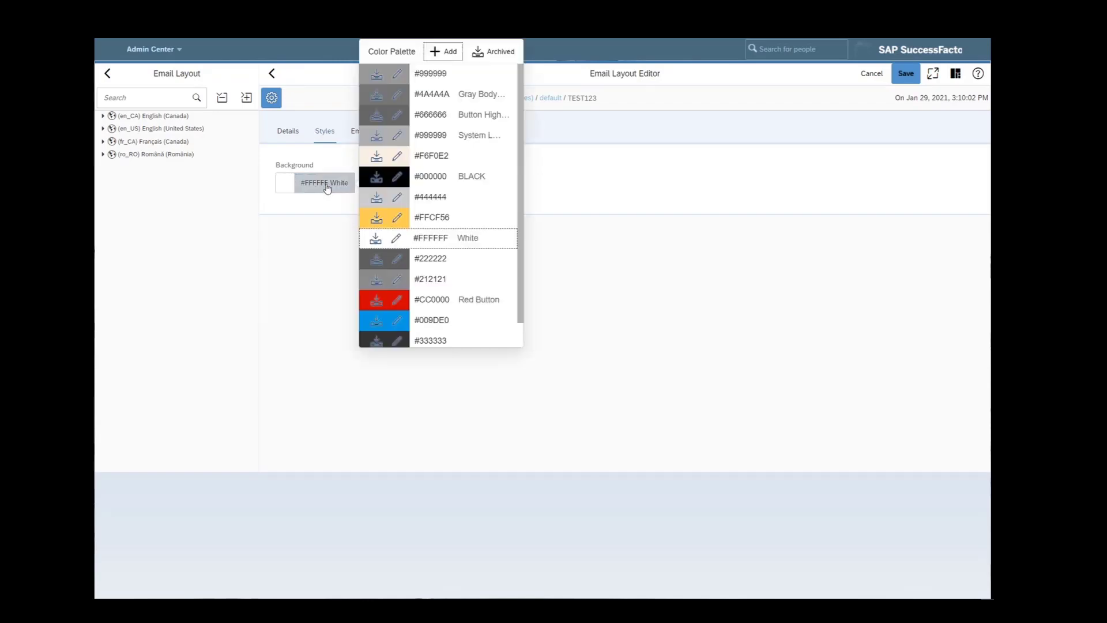
left_click(299, 341)
left_click(288, 131)
left_click(324, 131)
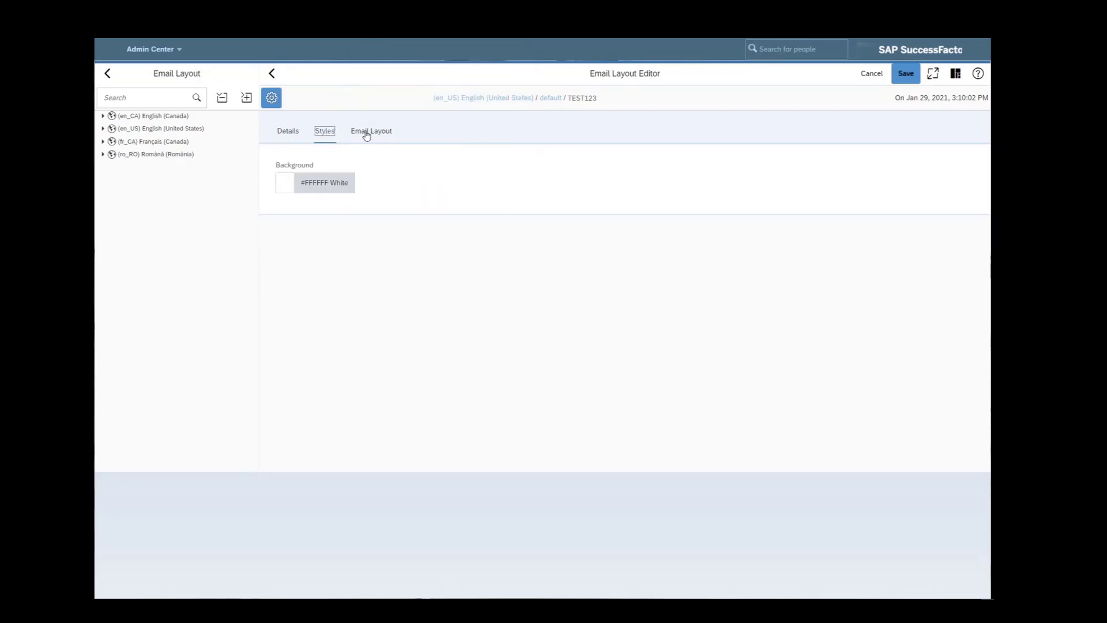
- Show TEST123's Email Layout tab, containing only a Configurable Text Area
left_click(367, 131)
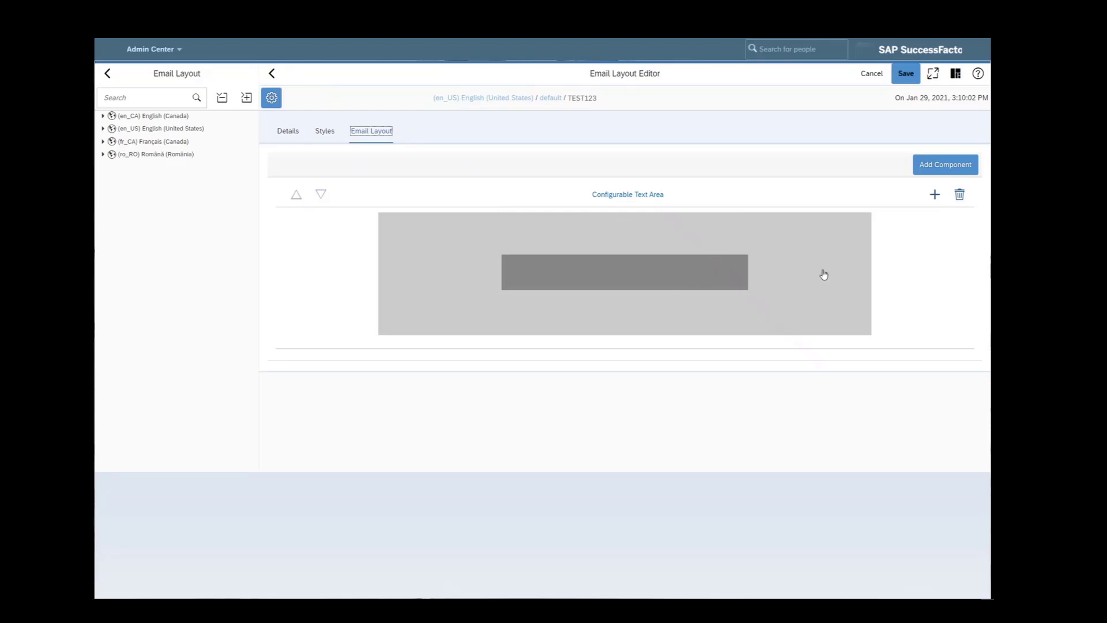
- Add a Header above the Configurable Text Area, and add a Footer component
left_click(943, 259)
left_click(944, 171)
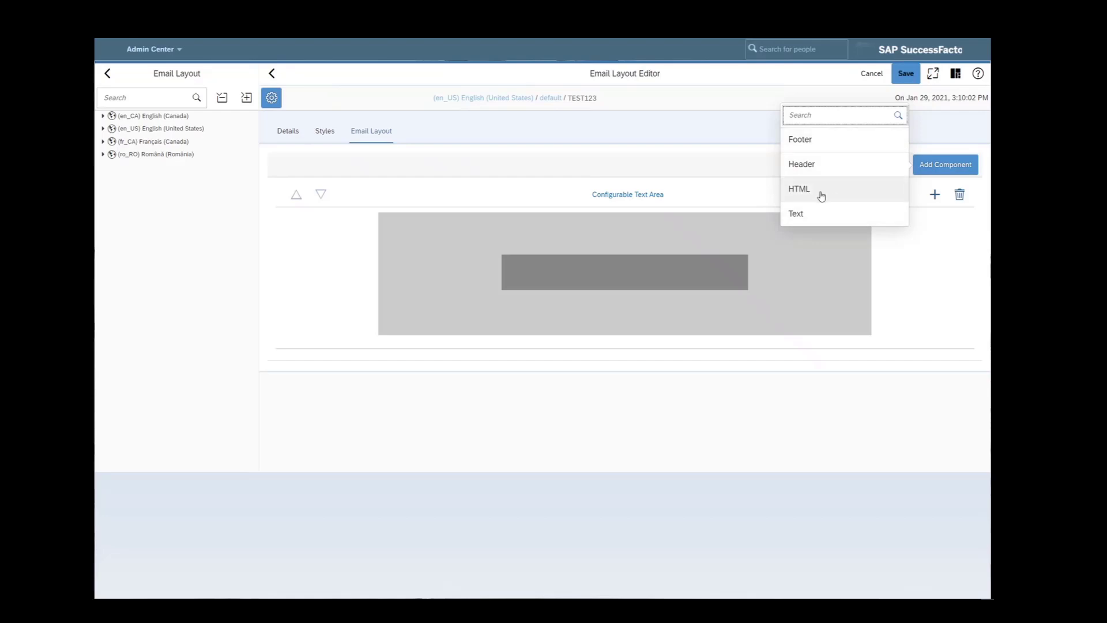
left_click(822, 165)
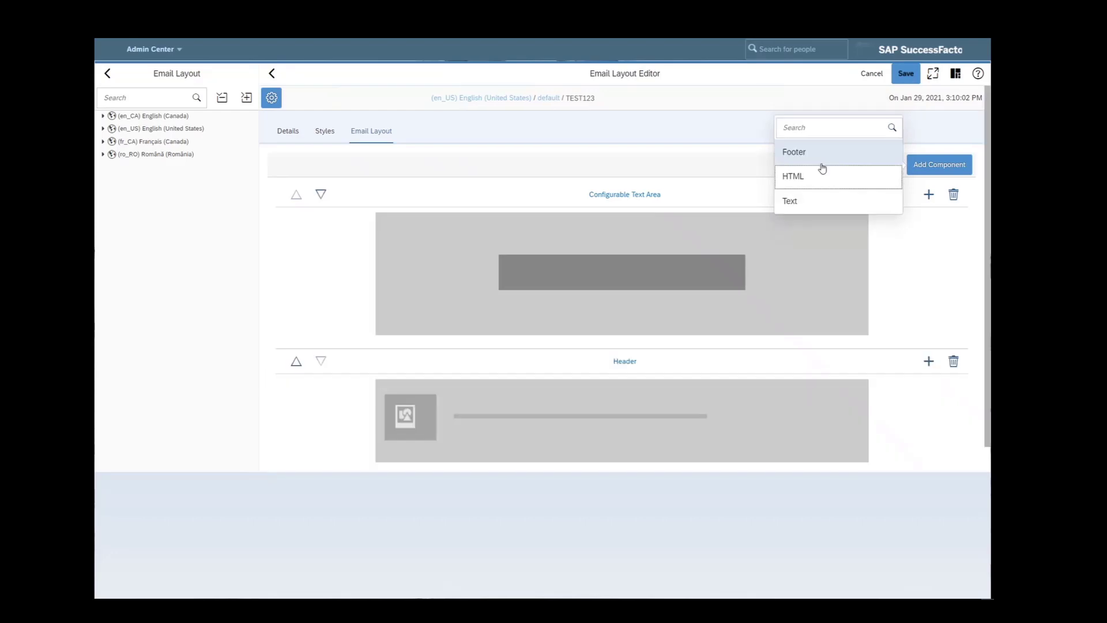
left_click(295, 362)
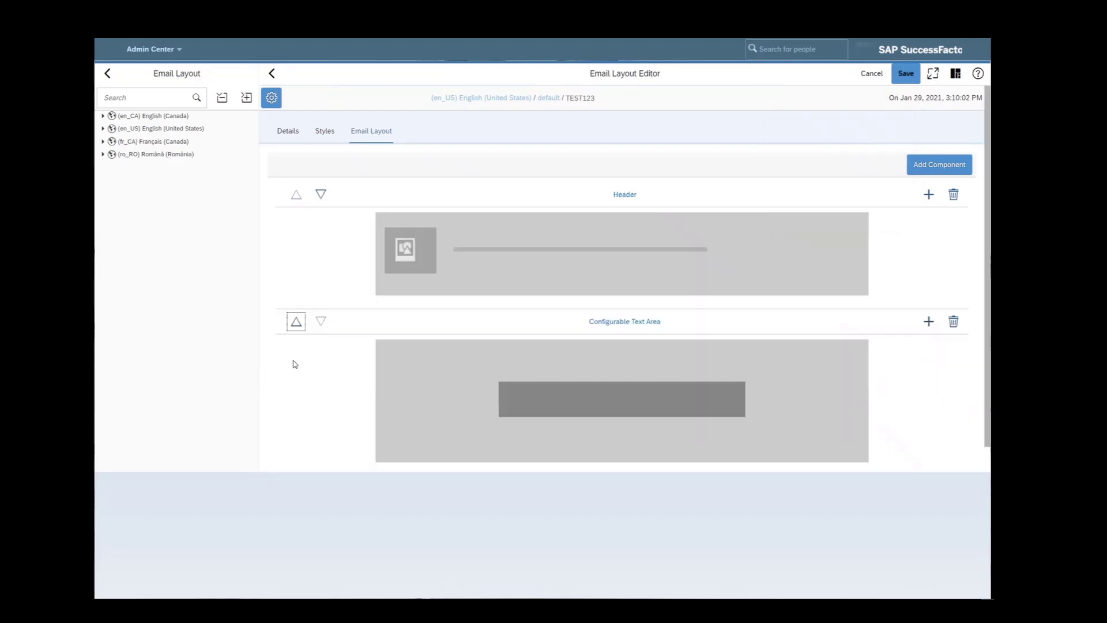
left_click(930, 170)
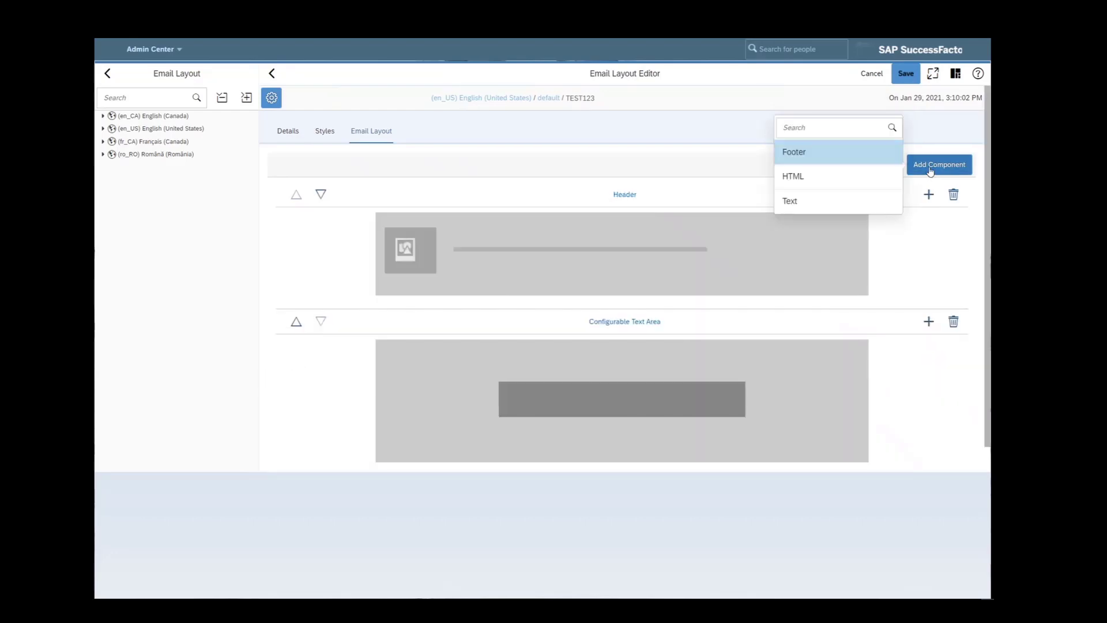
left_click(799, 158)
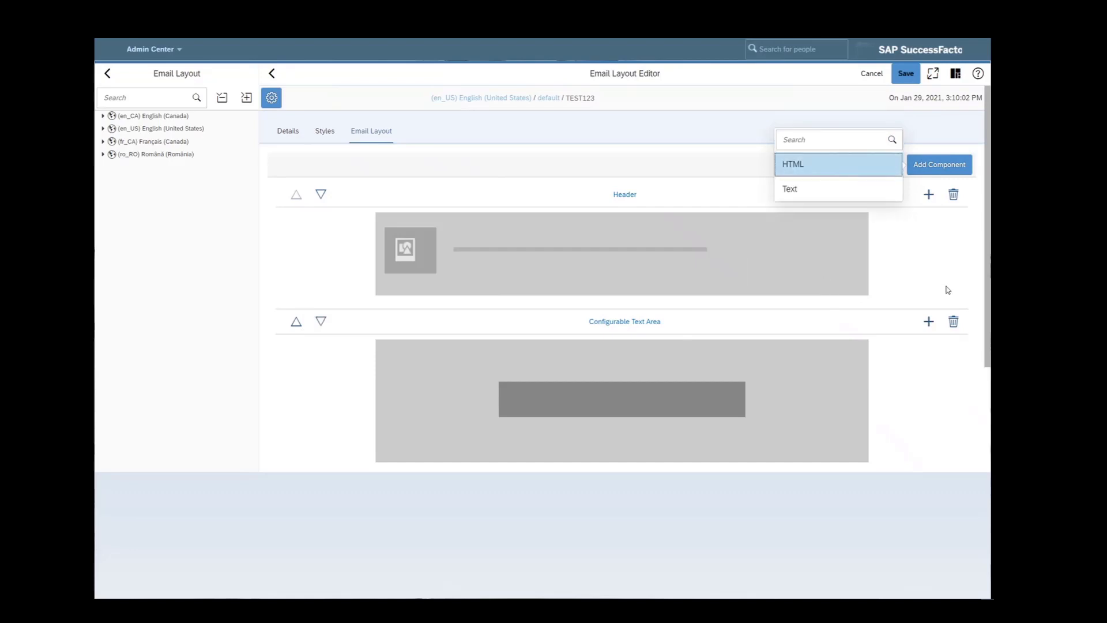
scroll(947, 289, "down", 3)
scroll(909, 403, "up", 3)
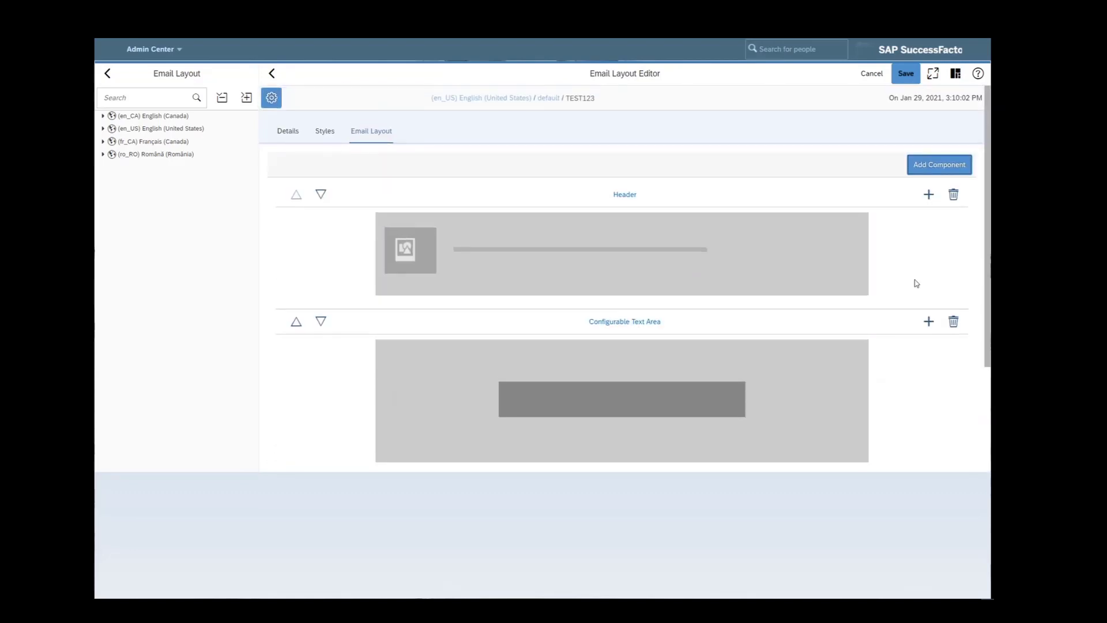
key("Tab")
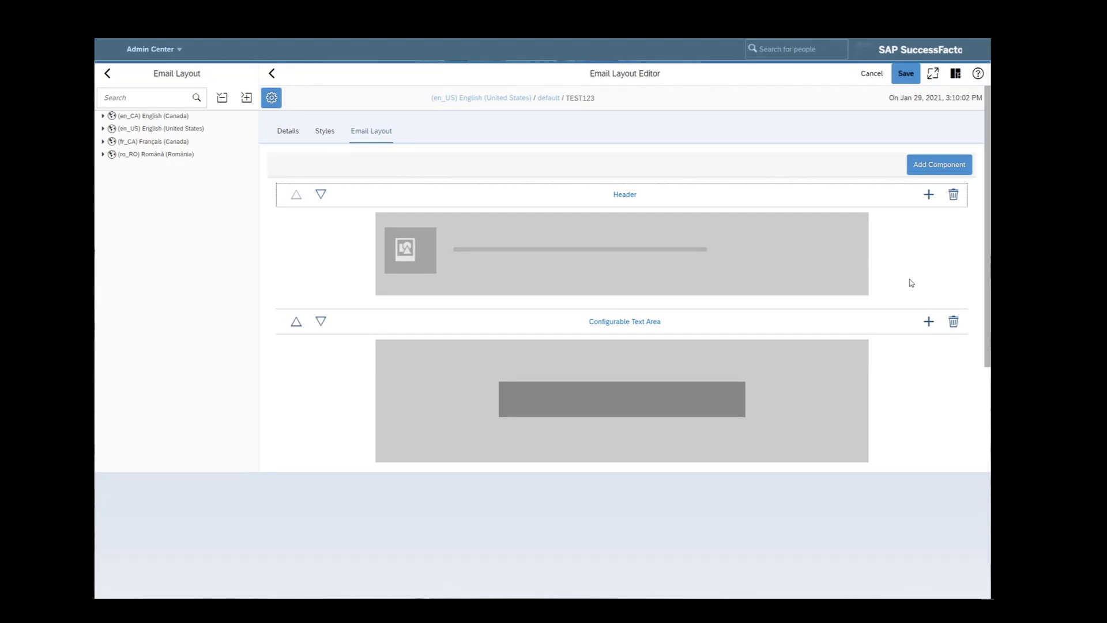
- Add an HTML component and move it up between the Header and Configurable Text Area
left_click(929, 166)
left_click(830, 165)
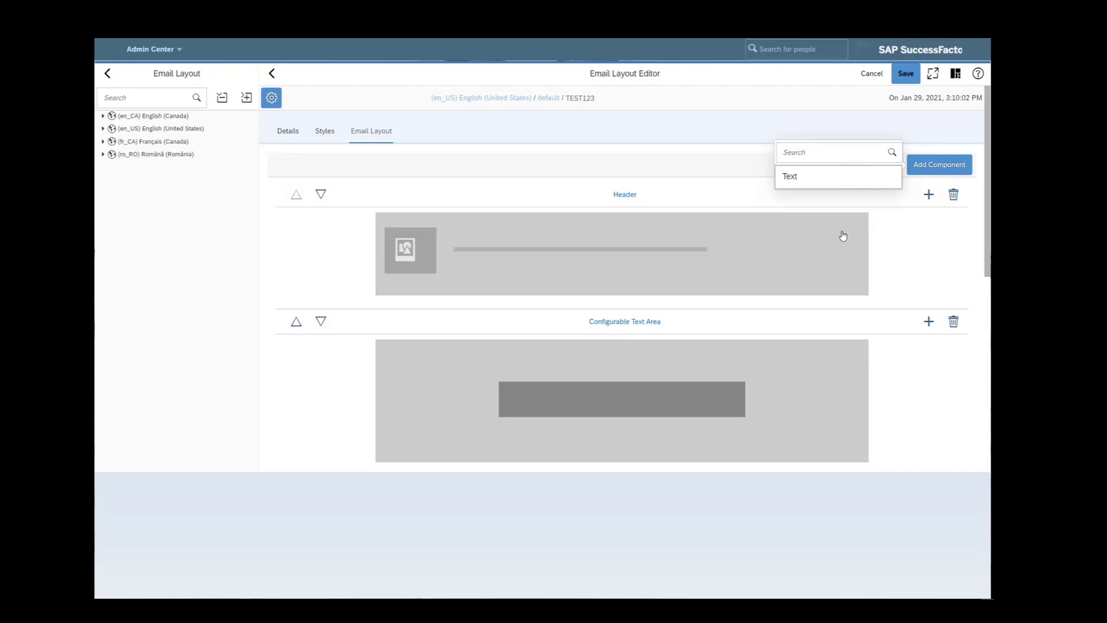
left_click(895, 399)
scroll(883, 417, "down", 6)
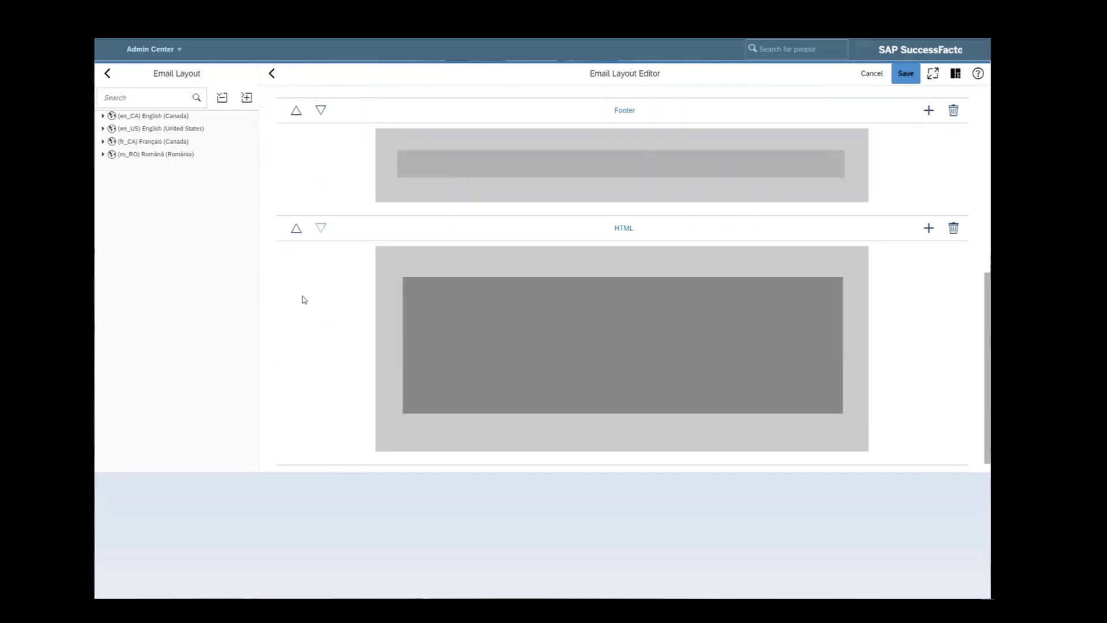
left_click(296, 227)
scroll(343, 340, "up", 3)
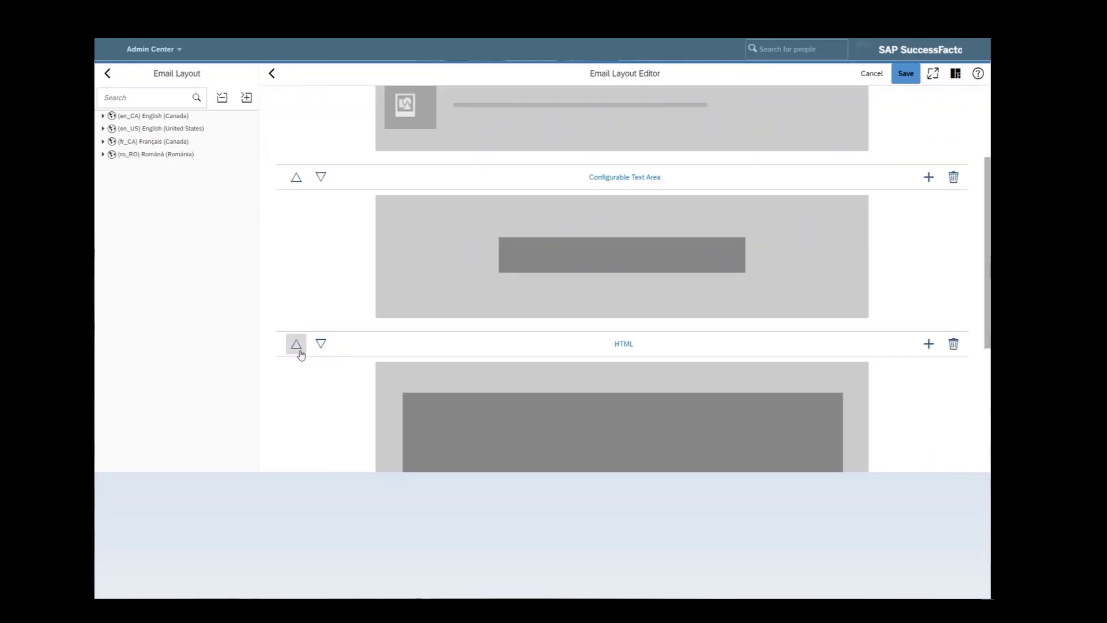
left_click(296, 344)
scroll(640, 435, "up", 5)
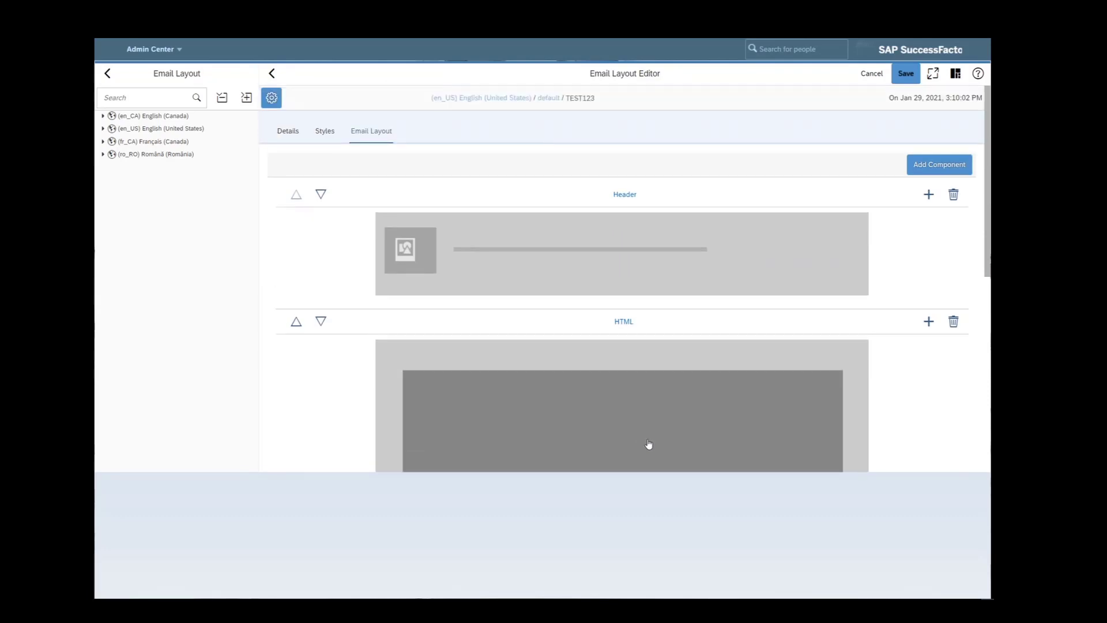
- Enter the header text 'SAP is now hiring College Students for 2021 Internships!'
left_click(479, 243)
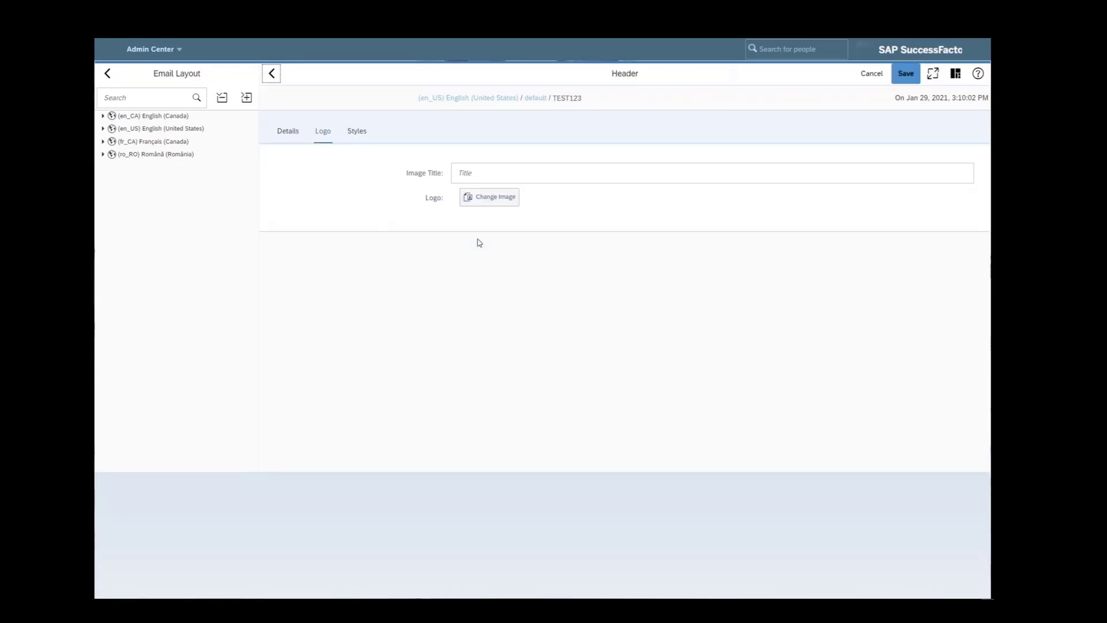
left_click(479, 173)
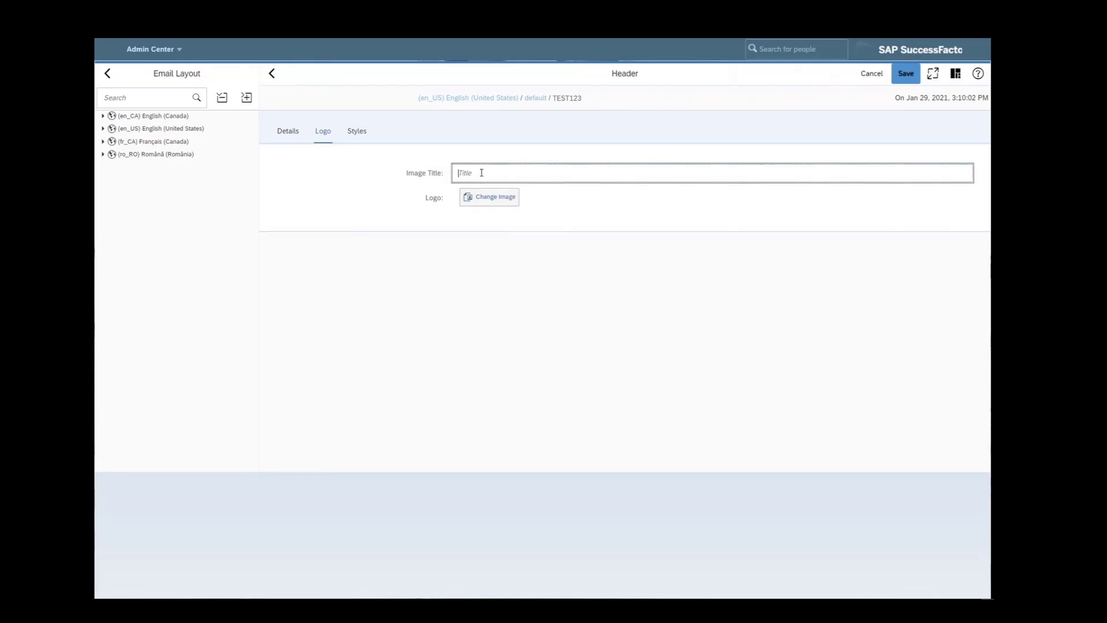
left_click(283, 131)
left_click(324, 132)
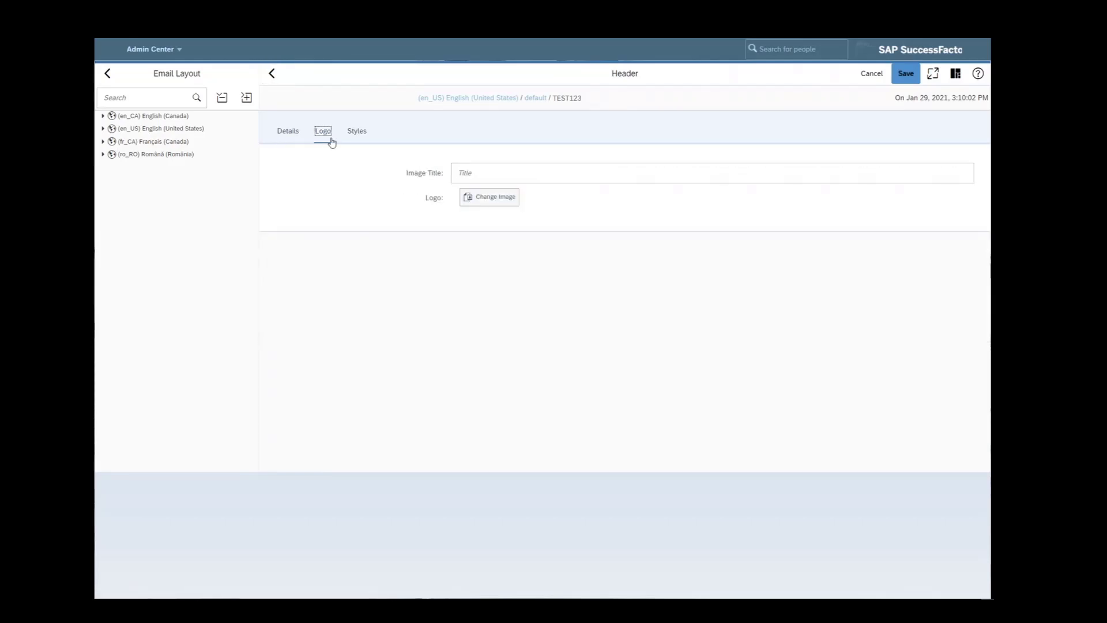
left_click(286, 137)
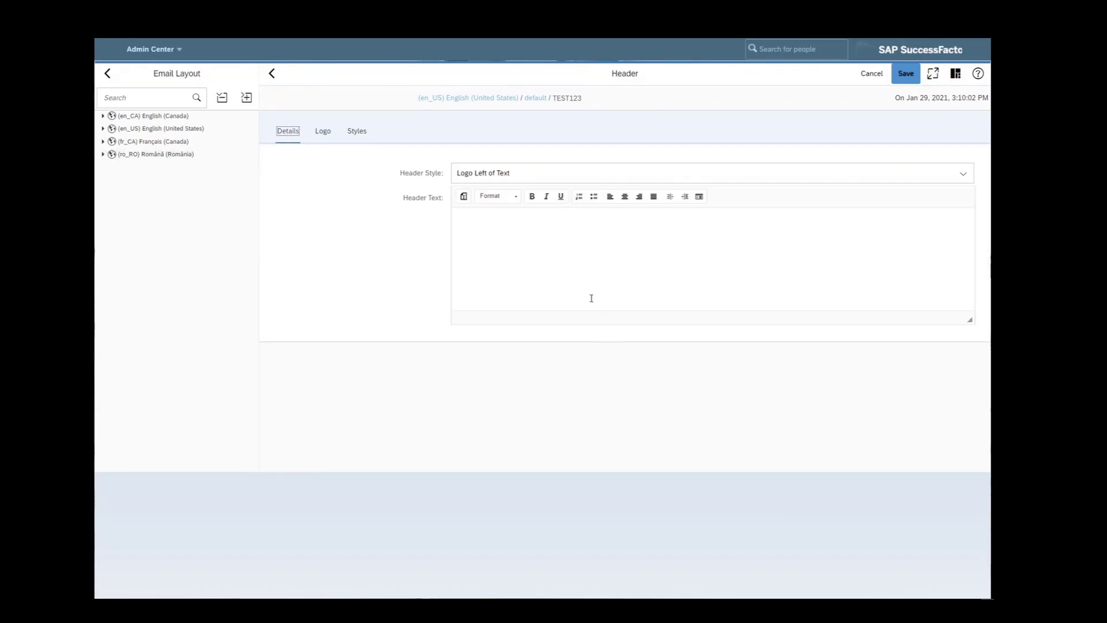
left_click(595, 265)
type("SAP is now hiring College Students for 2021 Internships!")
- Keep the logo left of the text, center it, and style it Impact size 20
left_click(594, 178)
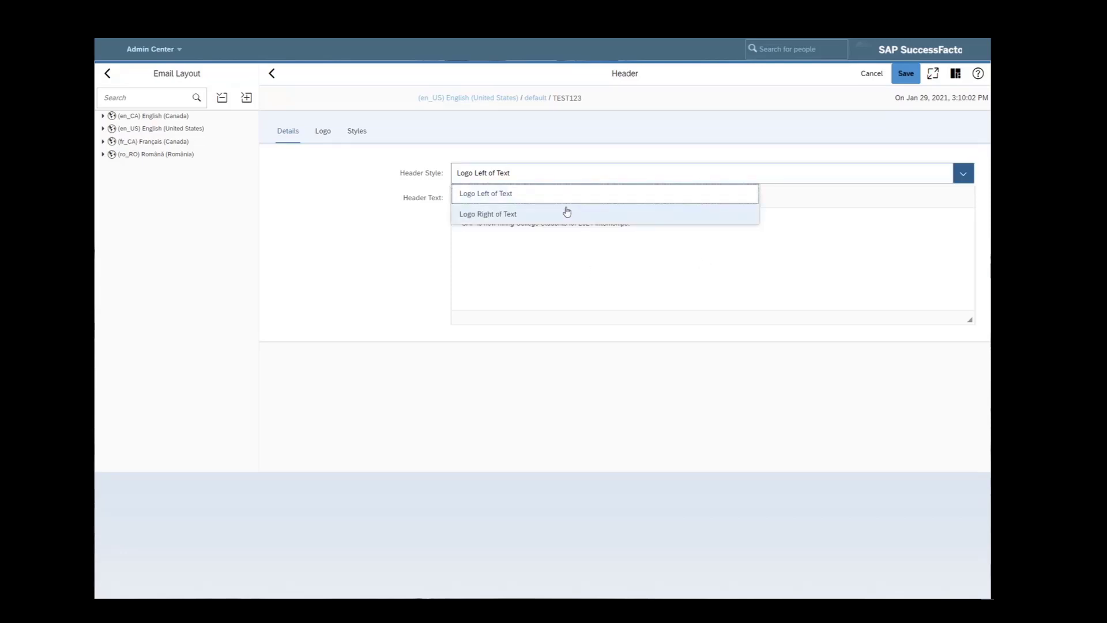
left_click(494, 187)
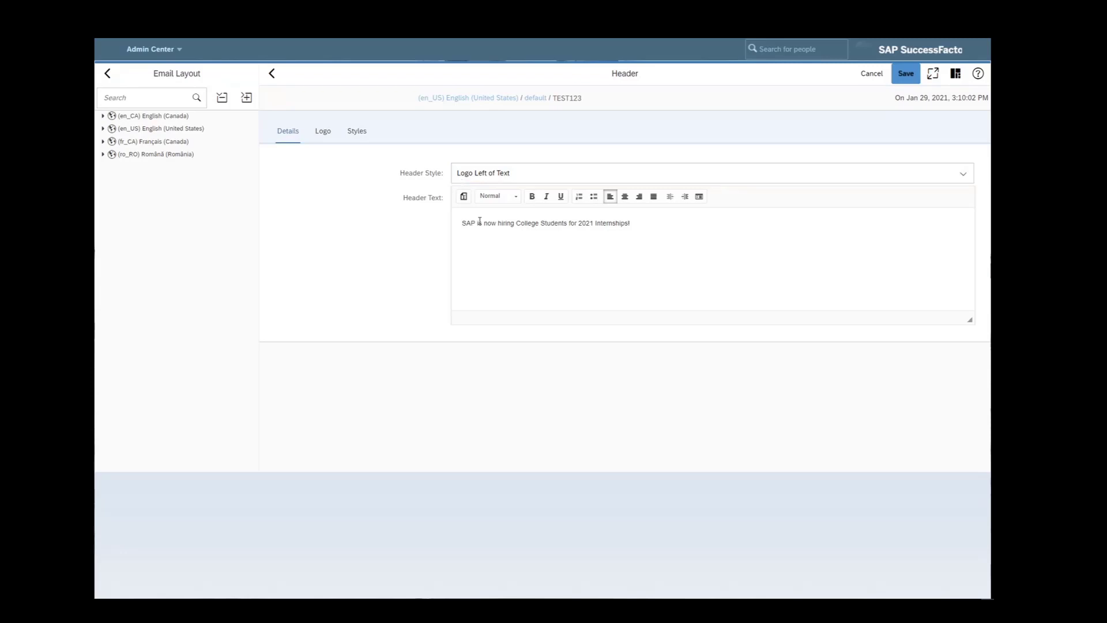
left_click(624, 196)
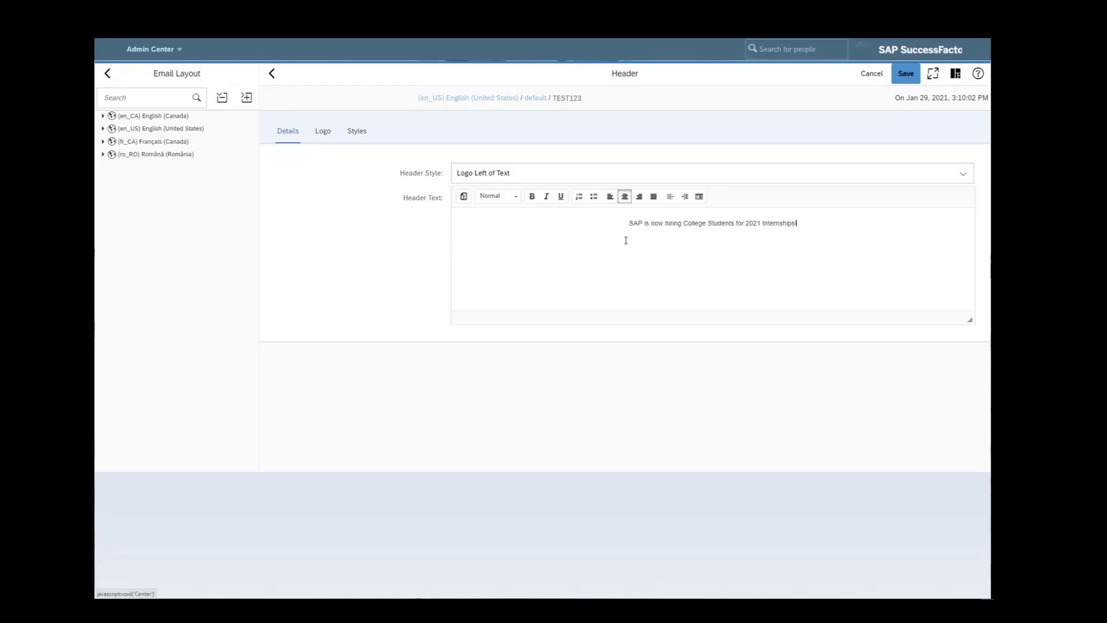
left_click(463, 209)
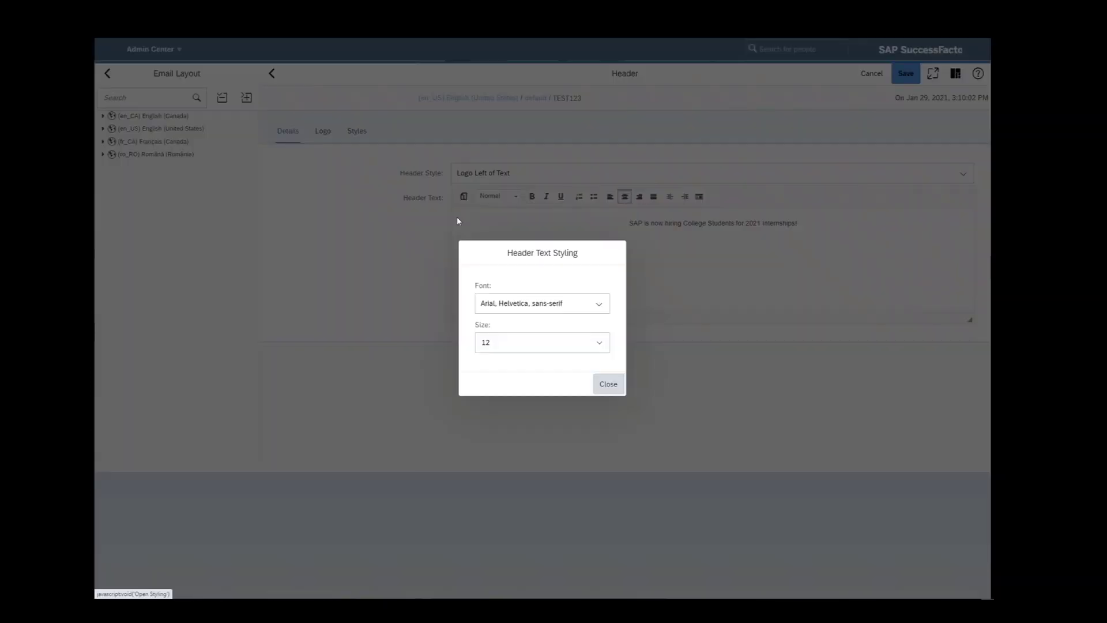
left_click(555, 341)
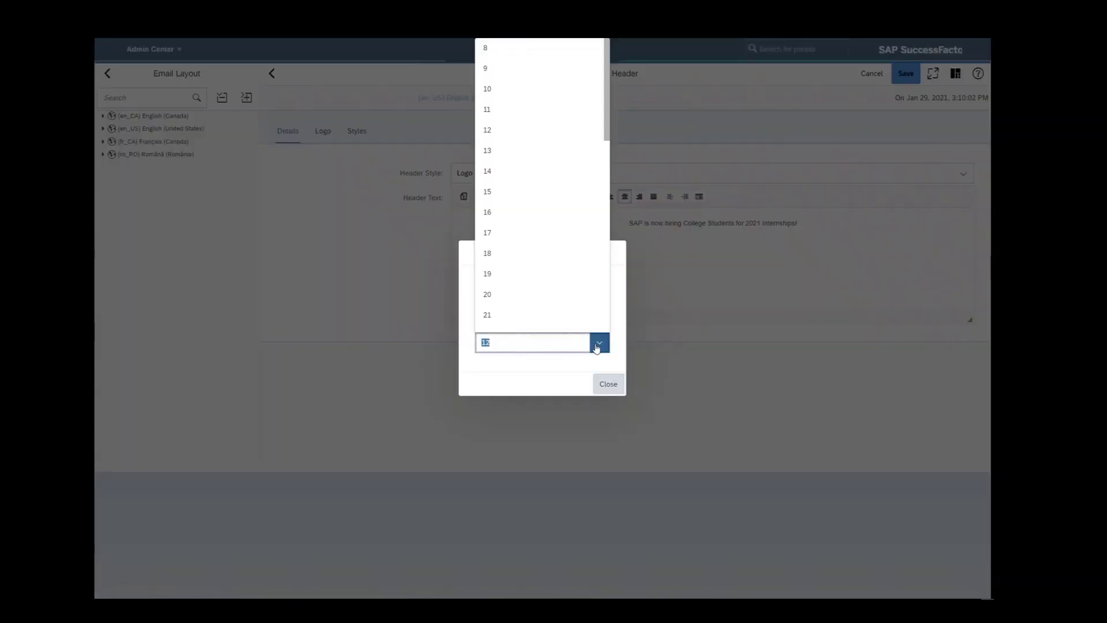
left_click(535, 294)
left_click(536, 301)
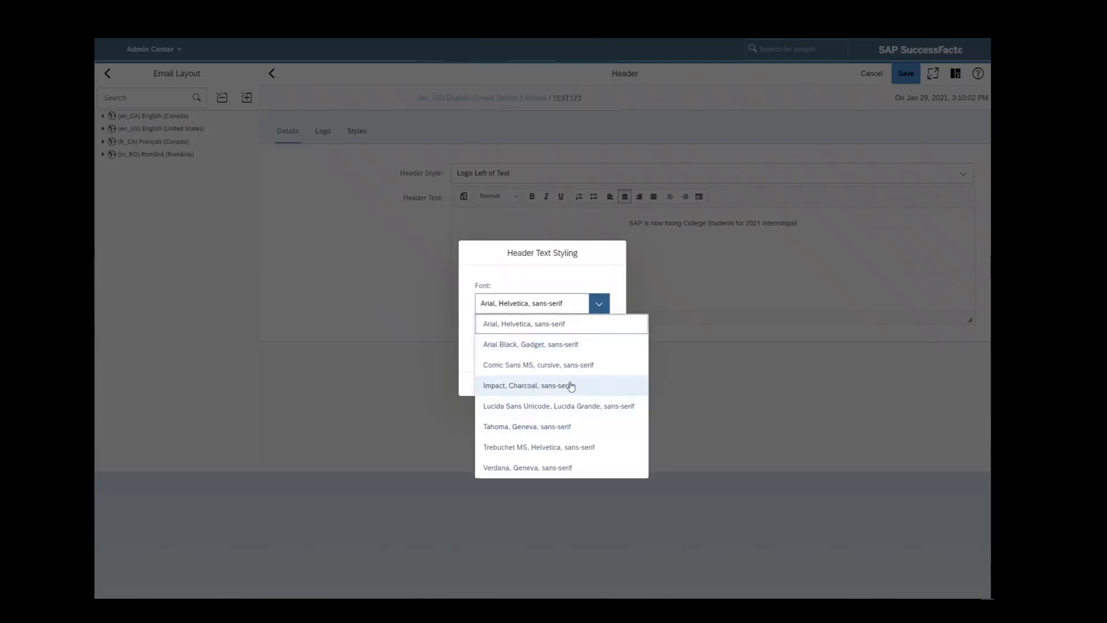
left_click(568, 385)
left_click(614, 387)
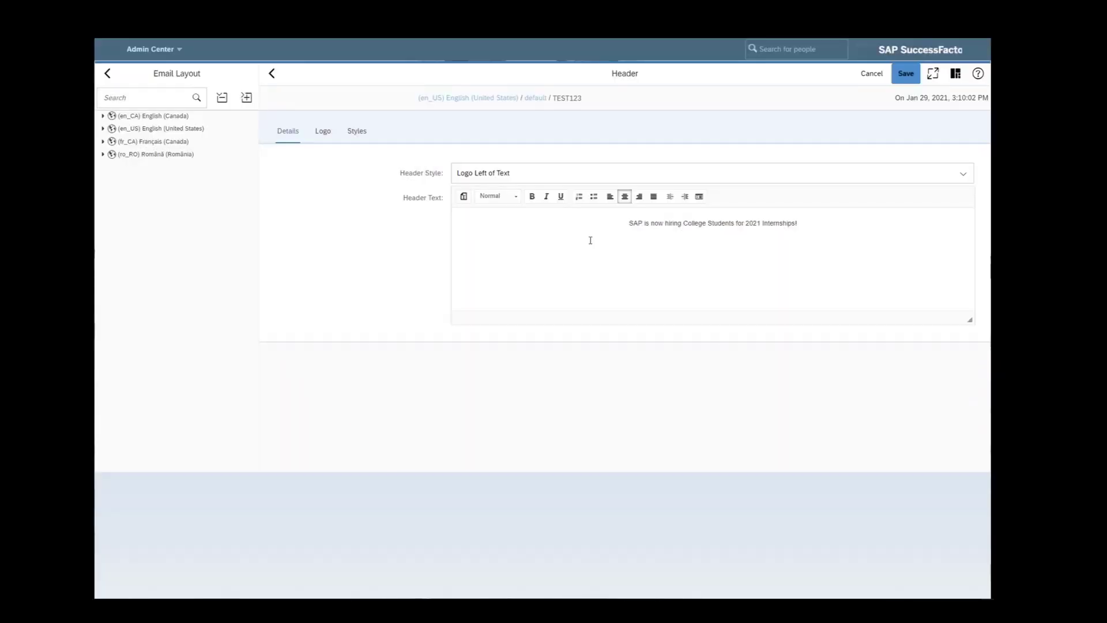
- Give the header logo image title TEST and the 800px-SAP_2011_logo image
left_click(322, 132)
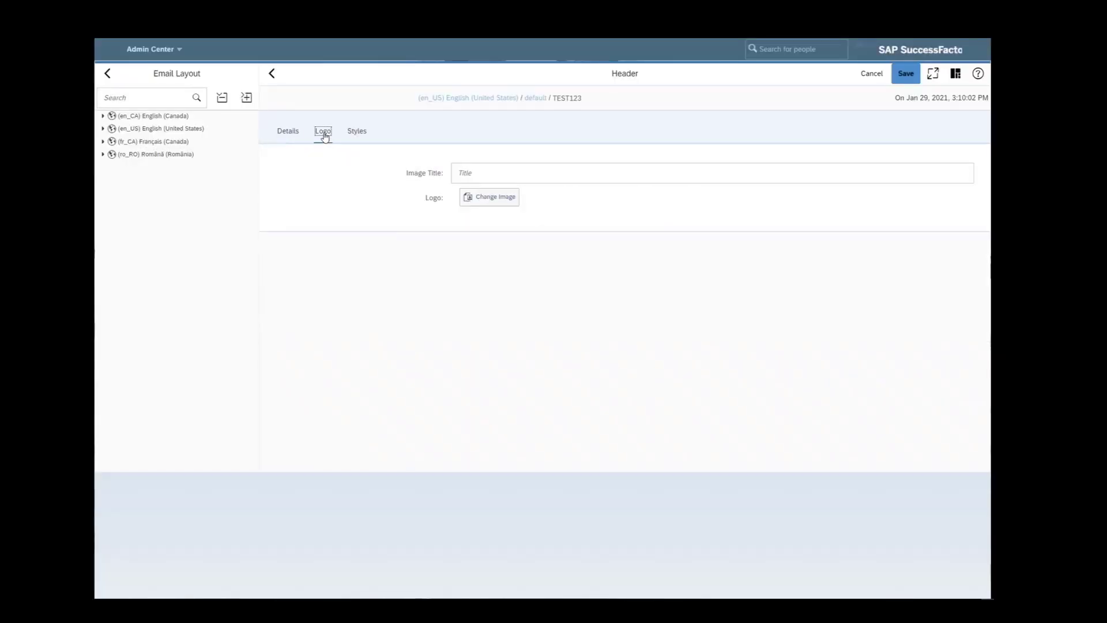
left_click(495, 172)
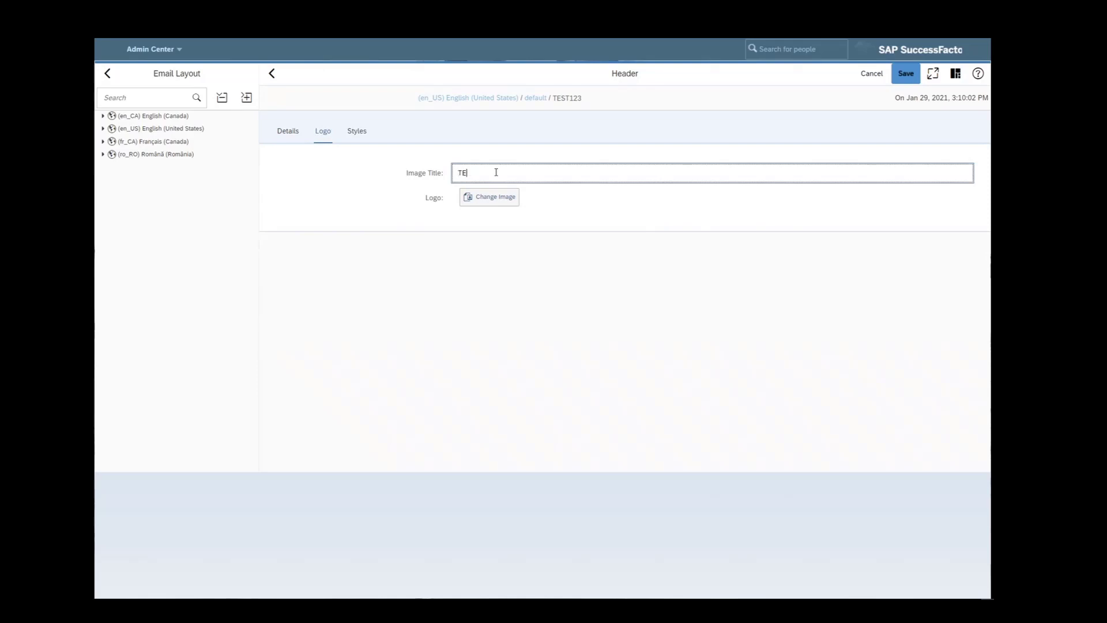
left_click(509, 203)
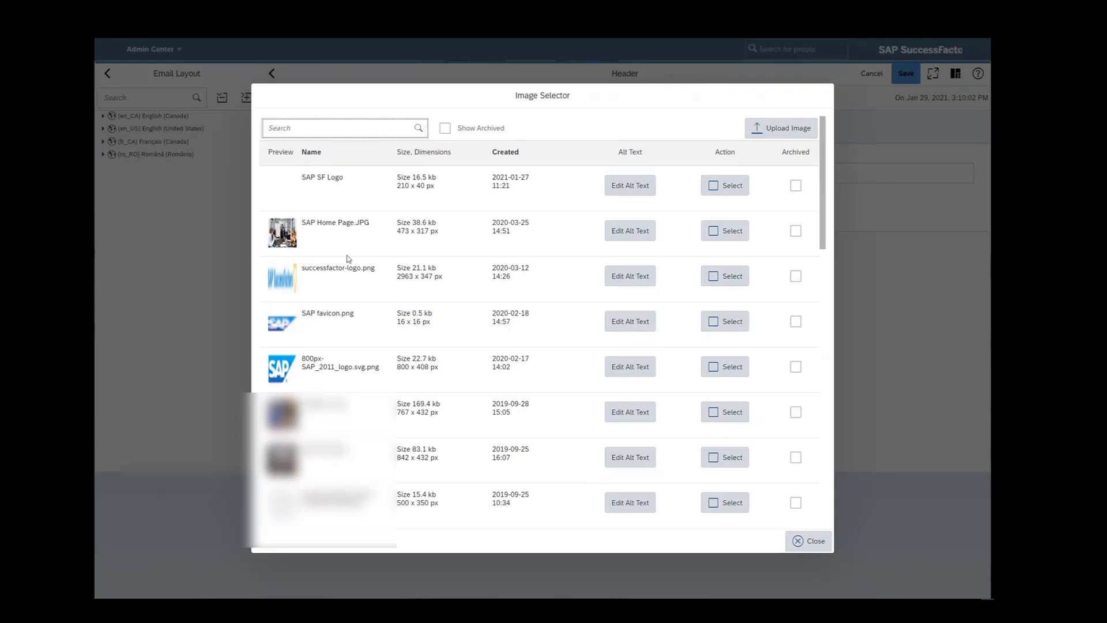
left_click(713, 372)
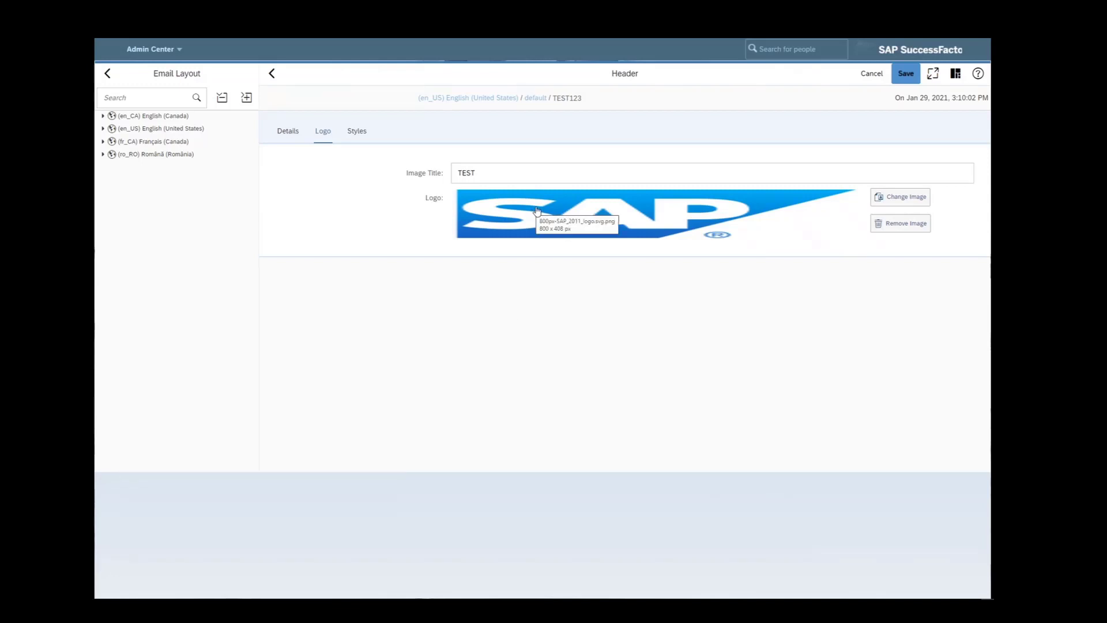
left_click(358, 132)
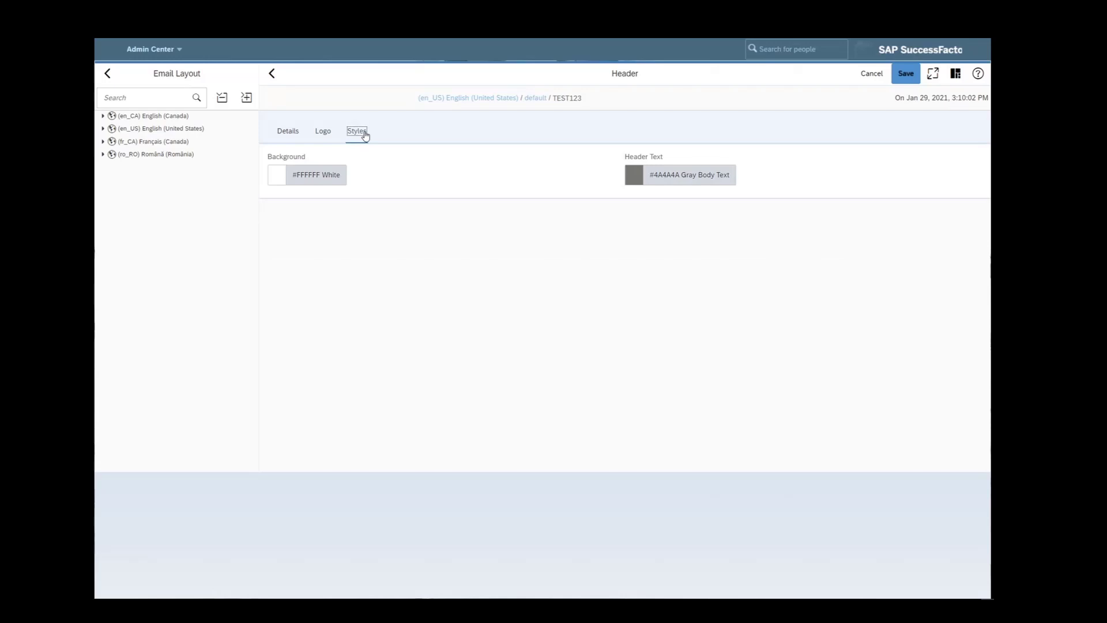
- Set the header background colour to yellow #FFCF56
left_click(272, 179)
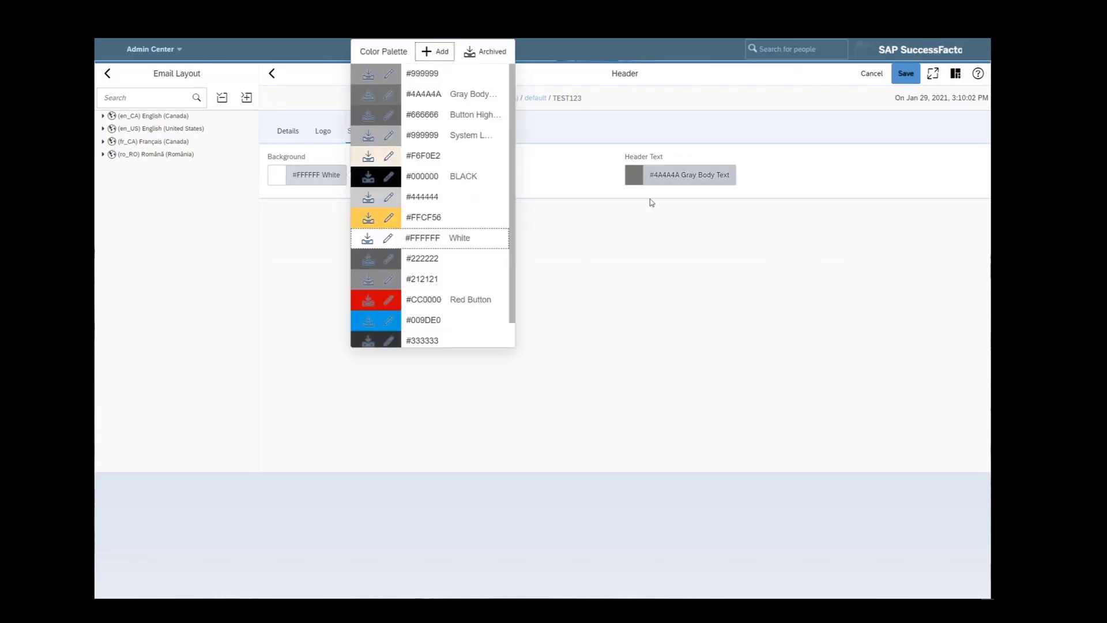
left_click(438, 218)
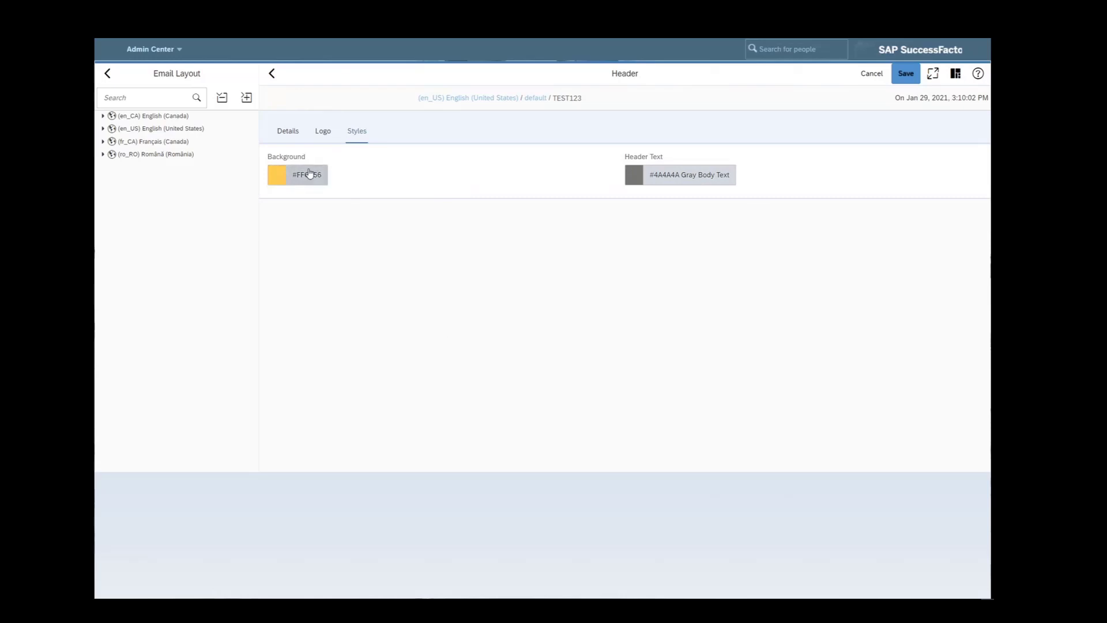
left_click(955, 73)
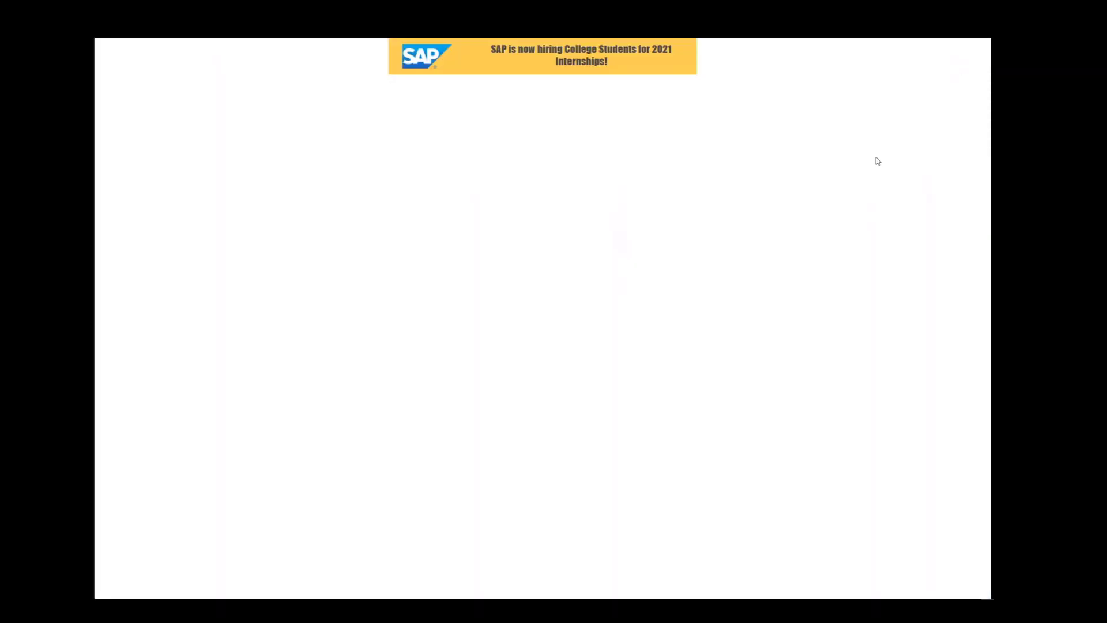
- Save the header settings after previewing the yellow SAP internship banner
mouse_move(641, 42)
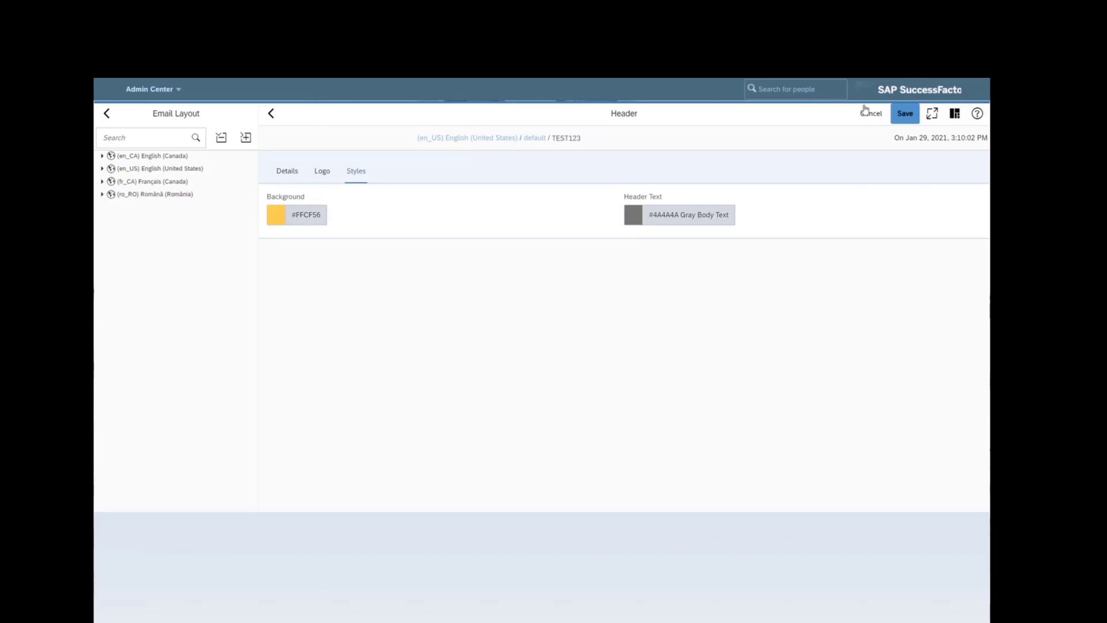
left_click(905, 113)
- Paste the 550×200 hero image tag into the HTML component, save, and return to the layout
left_click(287, 167)
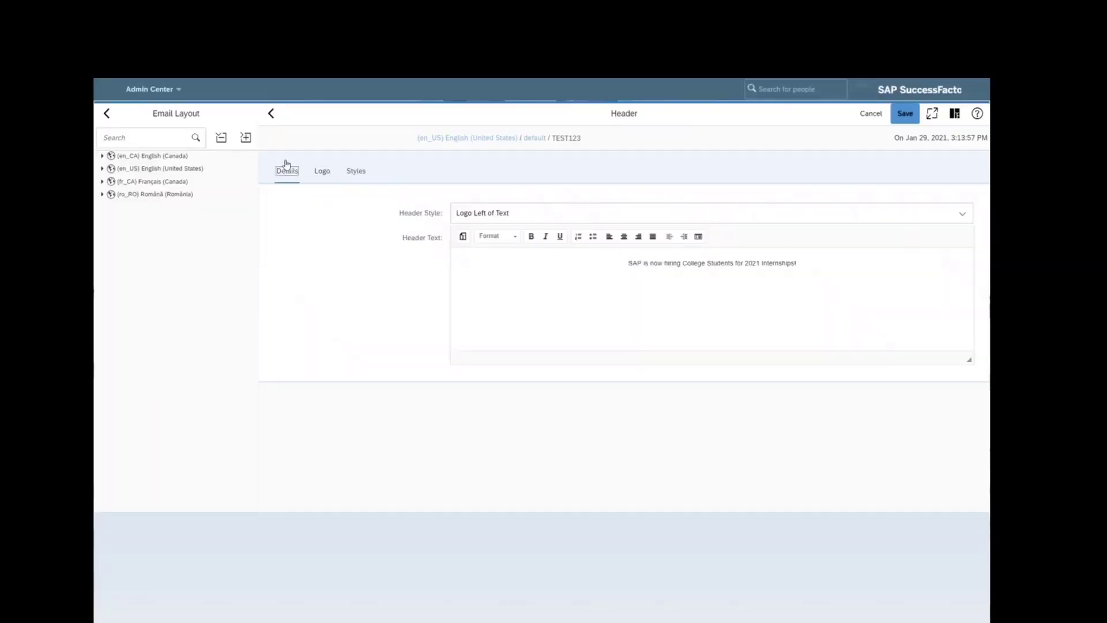
left_click(271, 113)
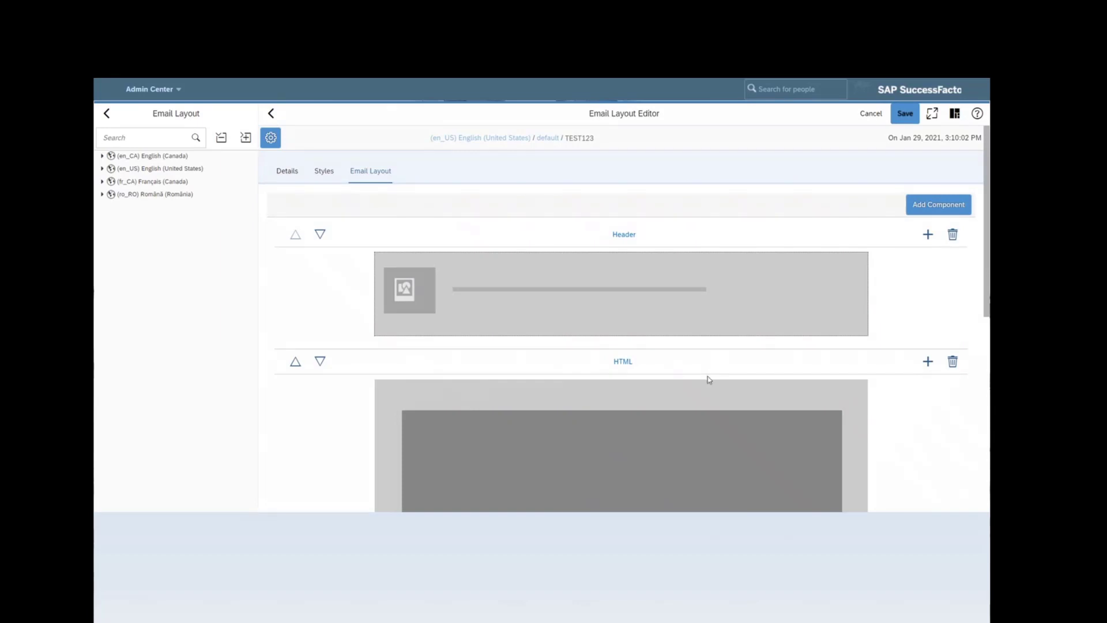
scroll(709, 380, "down", 3)
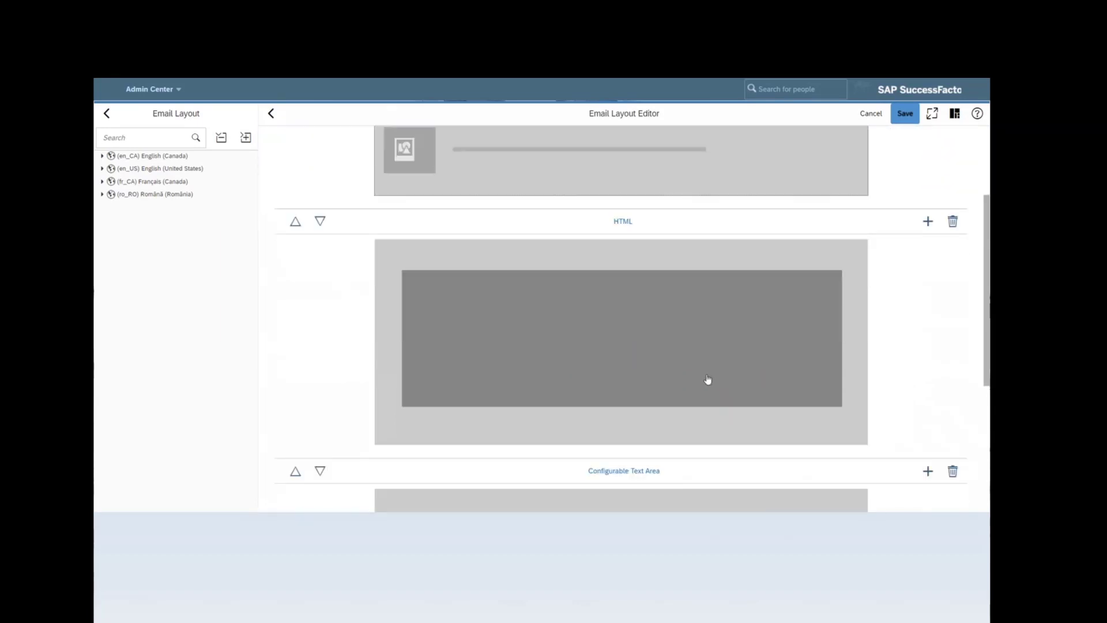
left_click(501, 336)
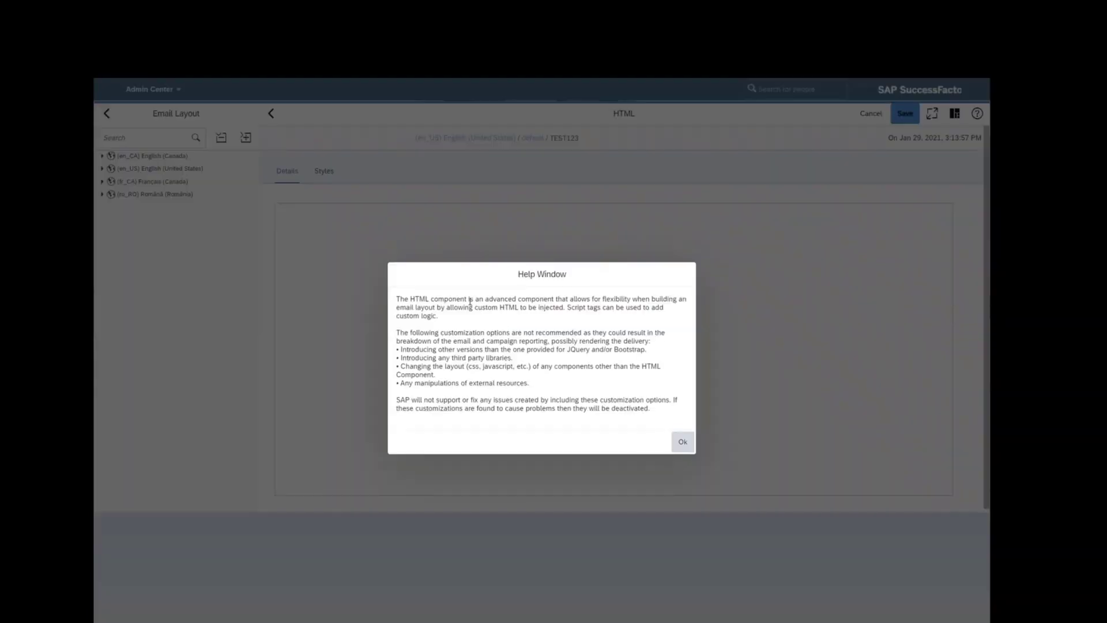
left_click(682, 441)
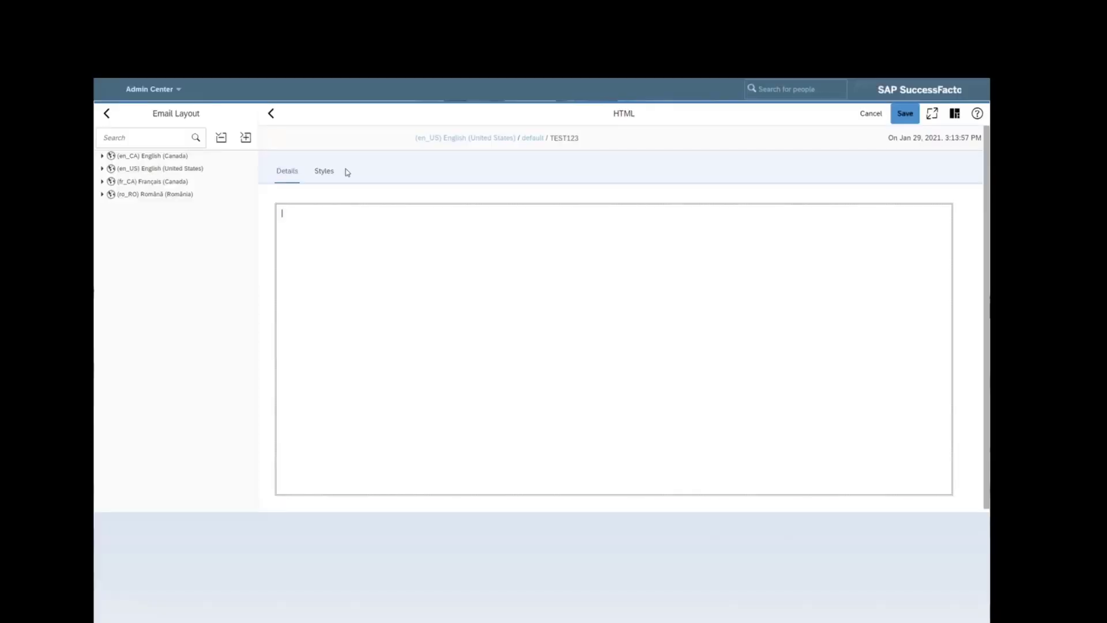
left_click(326, 172)
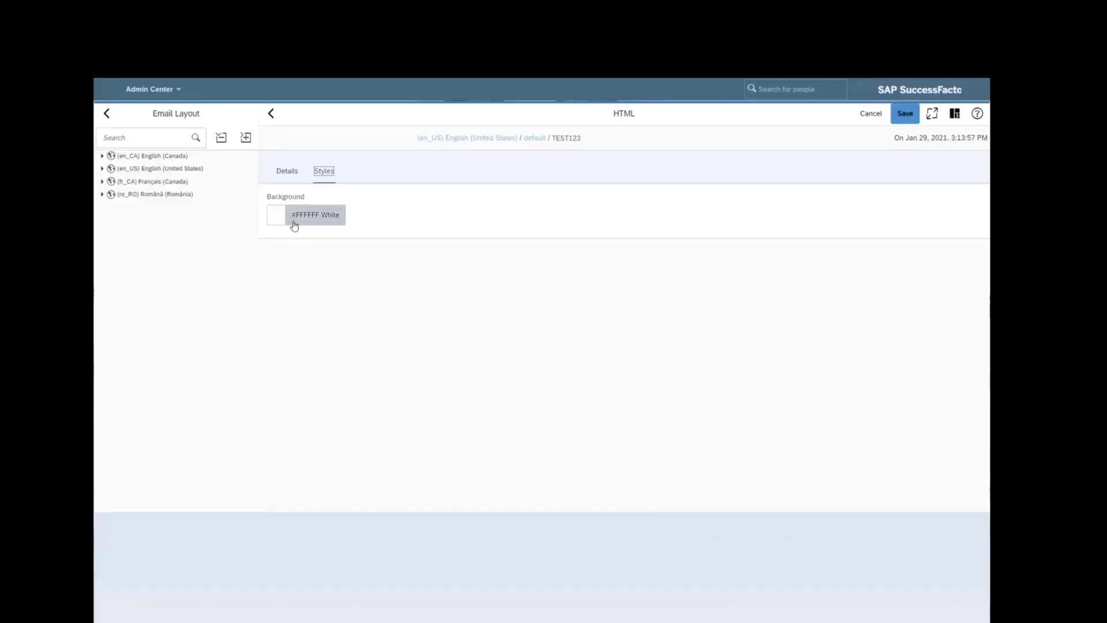
left_click(287, 171)
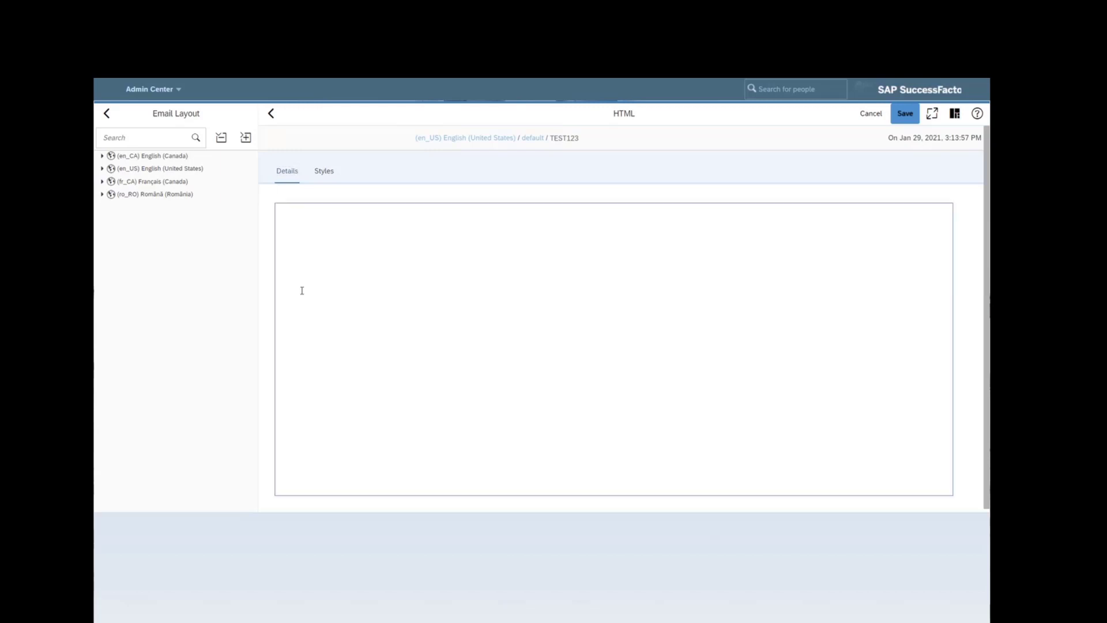
left_click(488, 268)
type("<img src=\"https://rmkcdn.successfactors.com/84a30c28/58147cae-f150-40c2-8c69-d.jpg\" alt=\"hero image\" width=\"550\" height=\"200\" />")
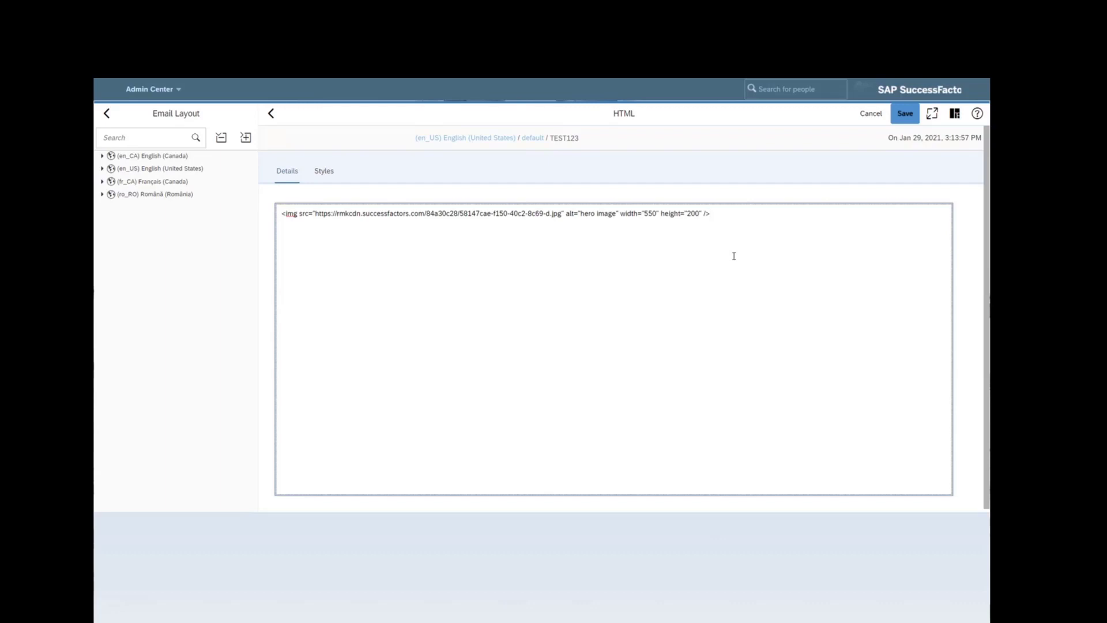
left_click(904, 113)
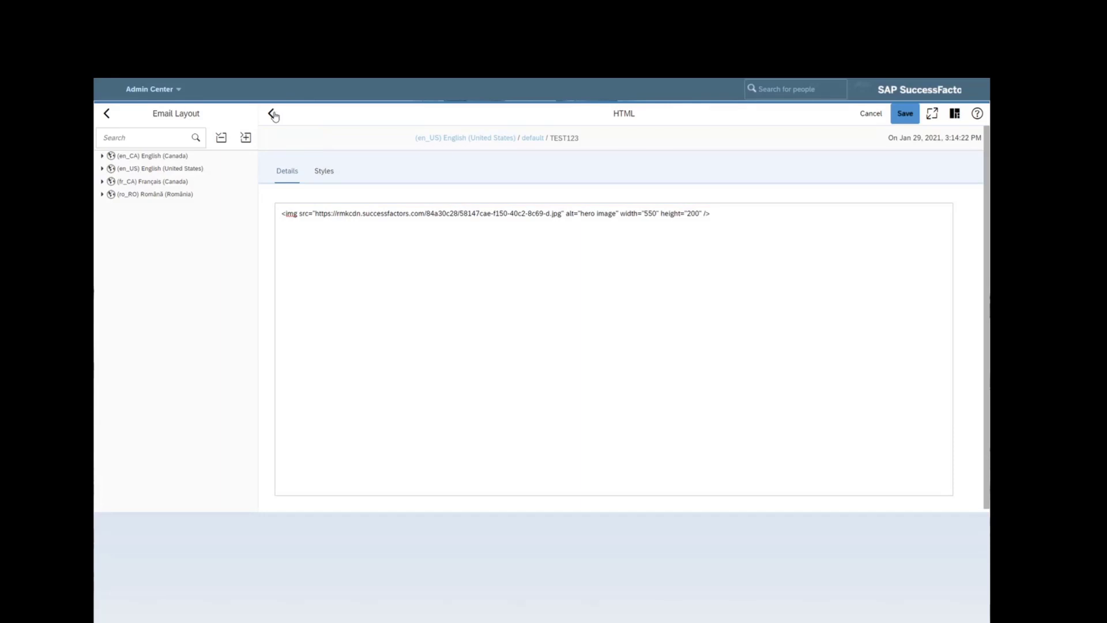
left_click(273, 113)
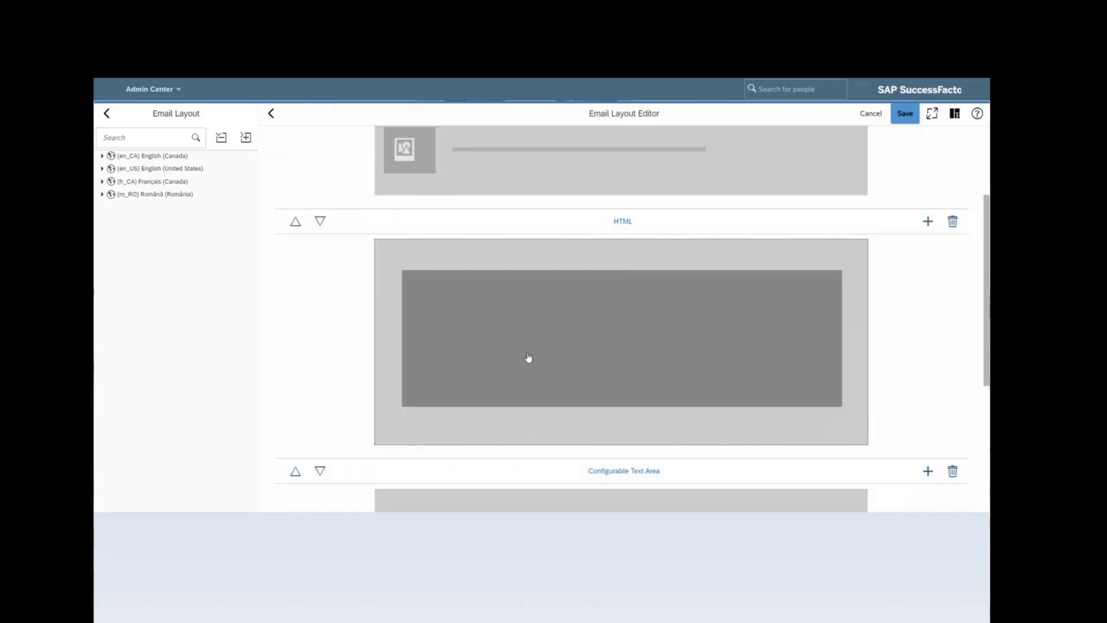
- Paste the internship opportunities sentence into the footer and center it
scroll(539, 344, "down", 5)
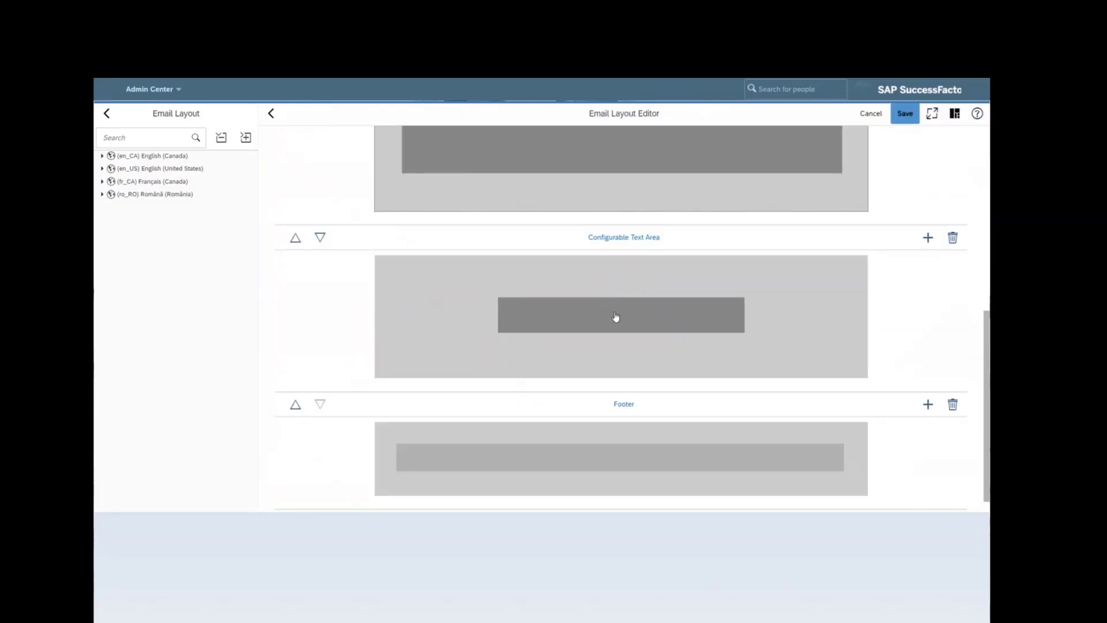
scroll(616, 316, "down", 1)
left_click(655, 444)
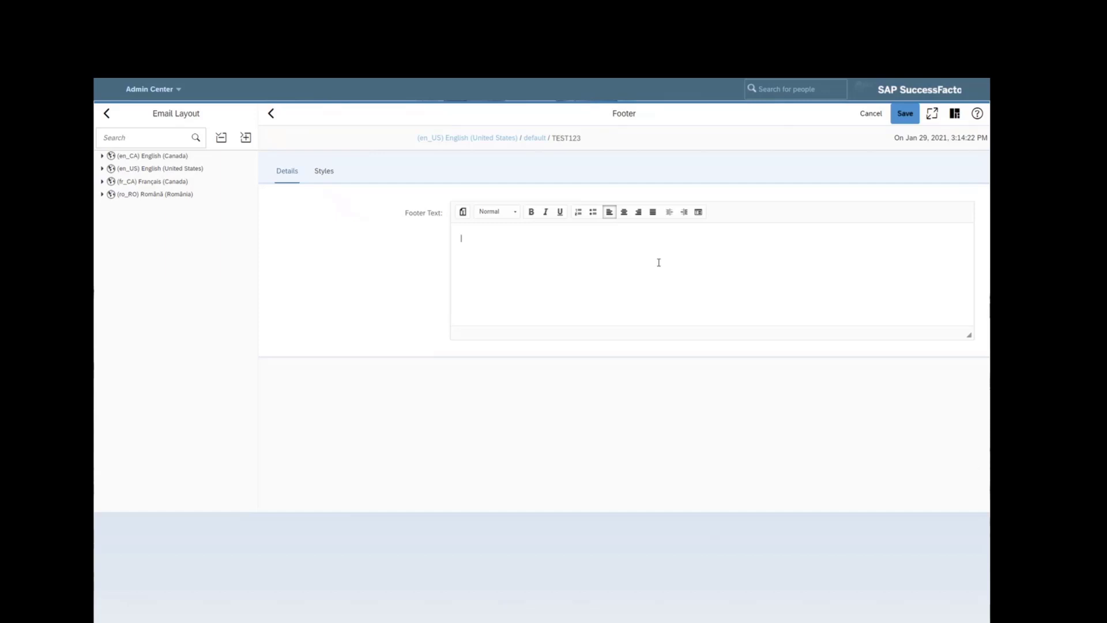
type("For a full list of internship opportunities please visit our careersite.")
left_click(624, 211)
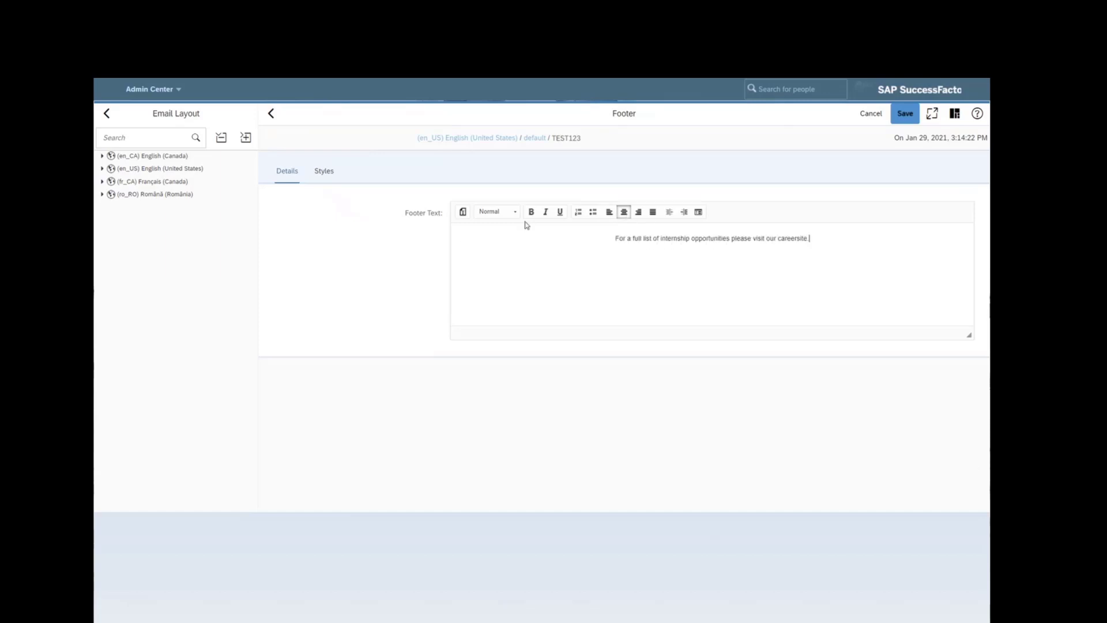
- Style the footer text as Comic Sans MS at size 16
left_click(465, 213)
left_click(598, 384)
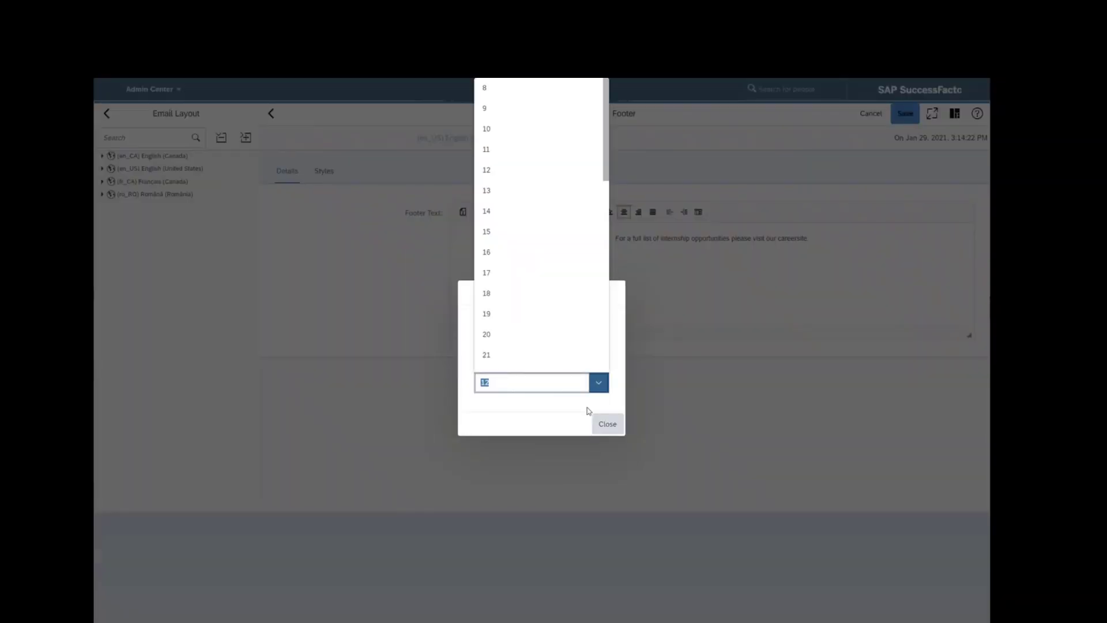
left_click(531, 254)
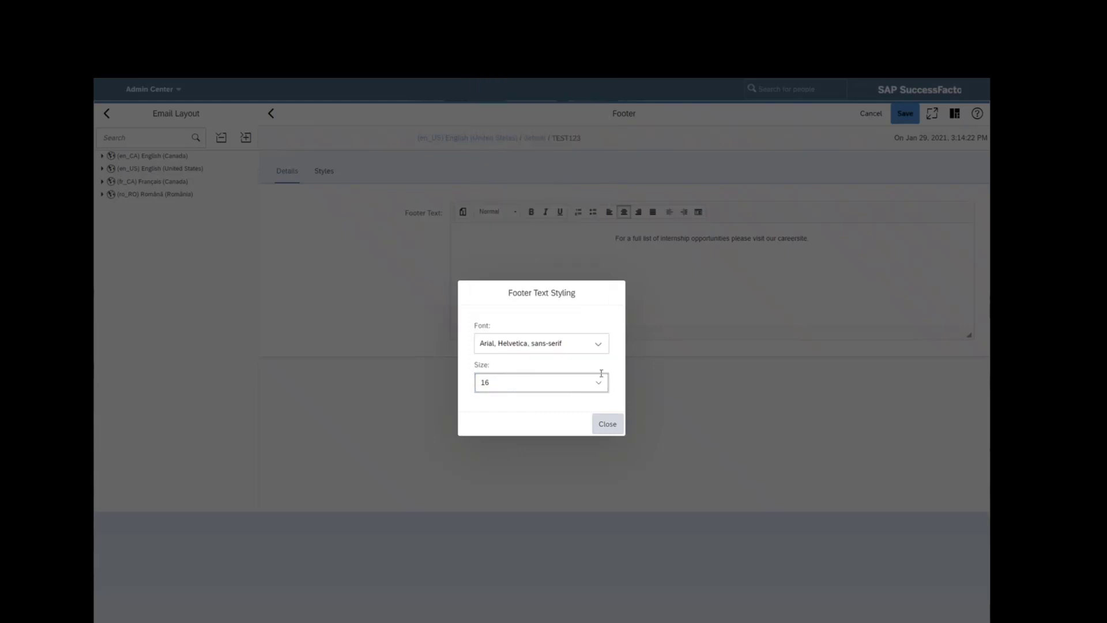
left_click(597, 344)
left_click(563, 403)
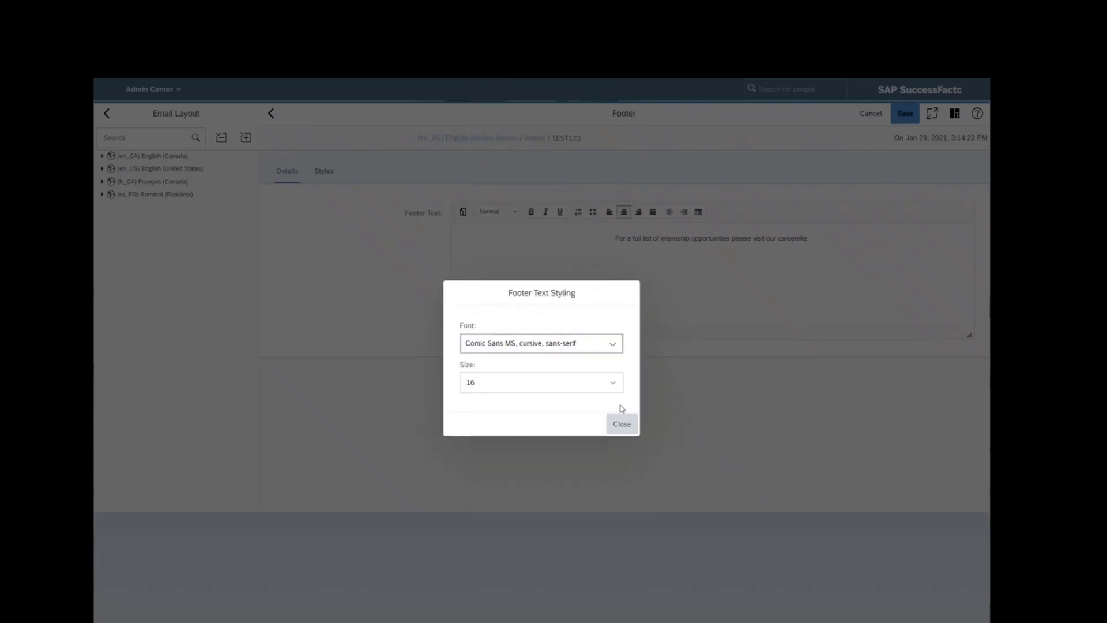
left_click(621, 424)
- Give the footer a #FFCF56 yellow background and save it
left_click(331, 171)
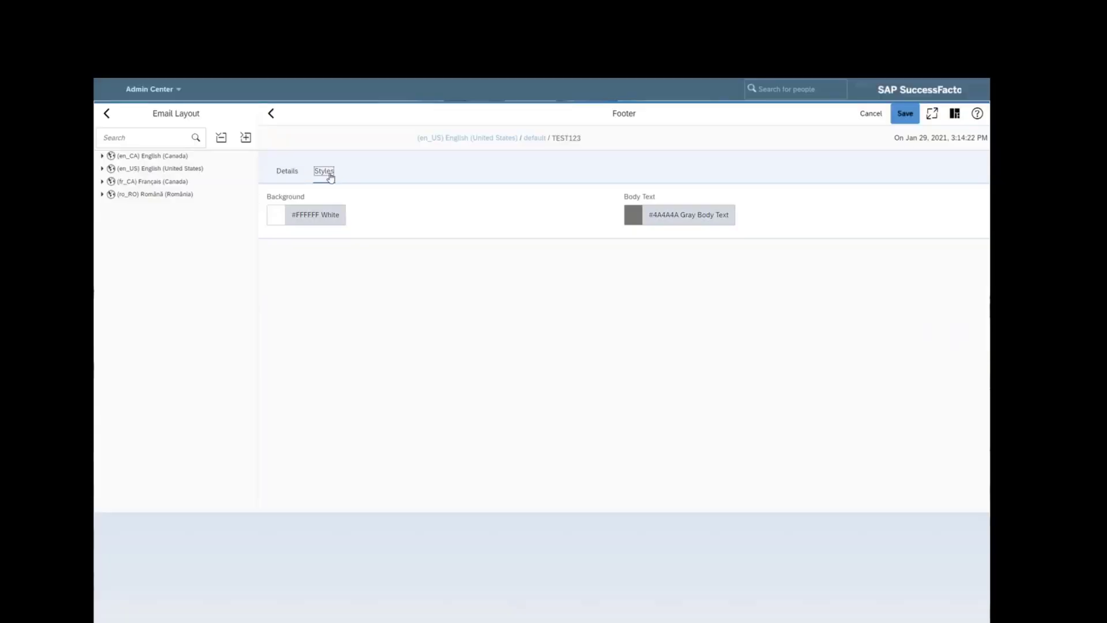
left_click(283, 223)
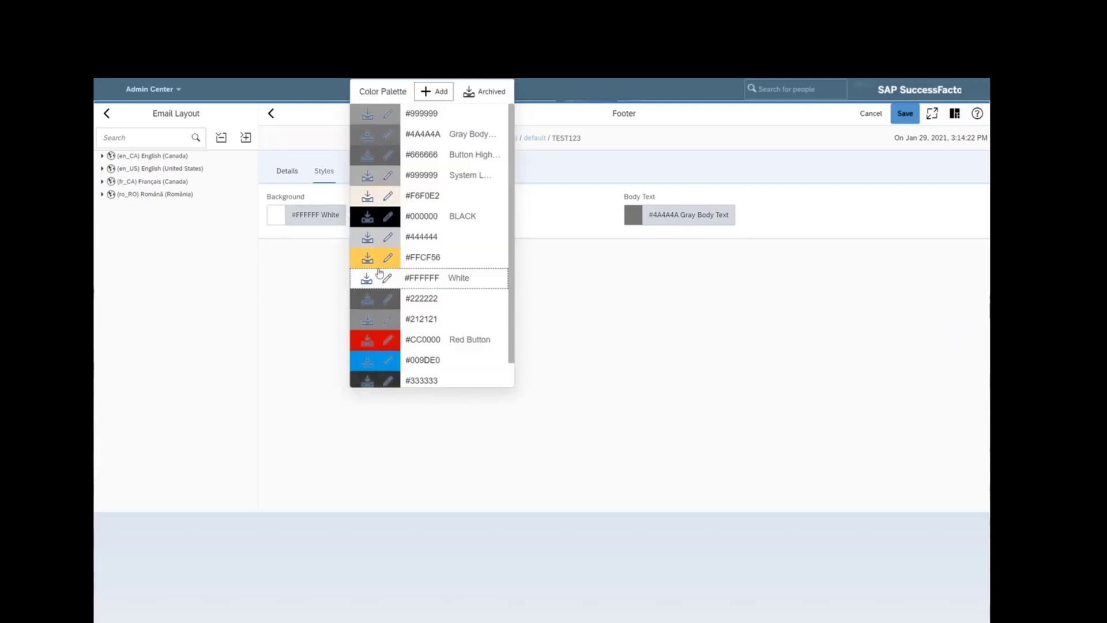
left_click(458, 257)
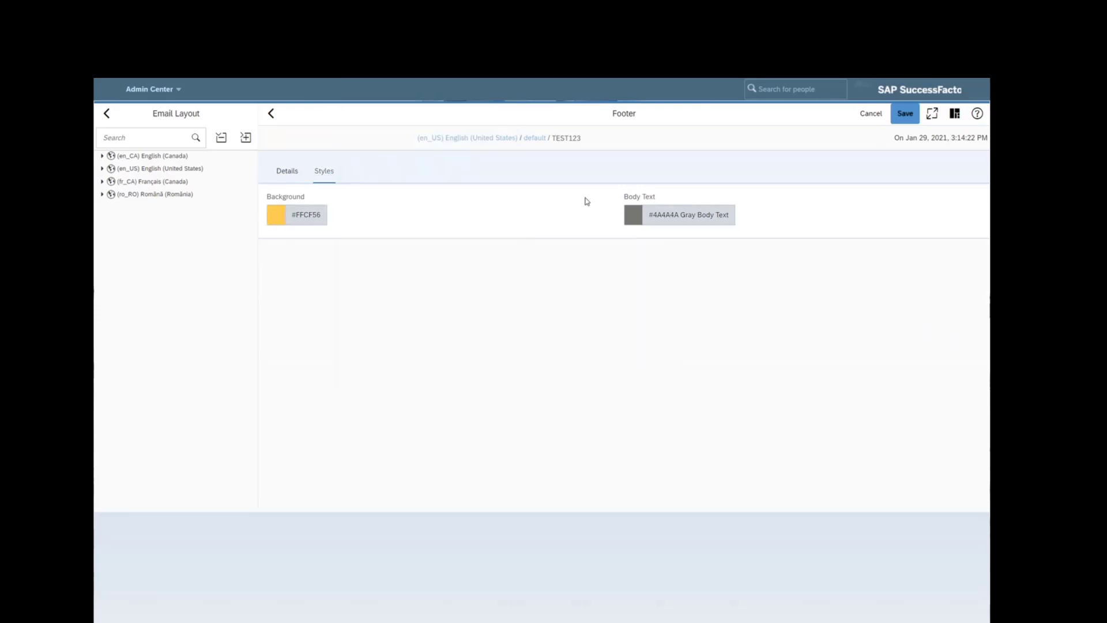
left_click(907, 113)
left_click(955, 114)
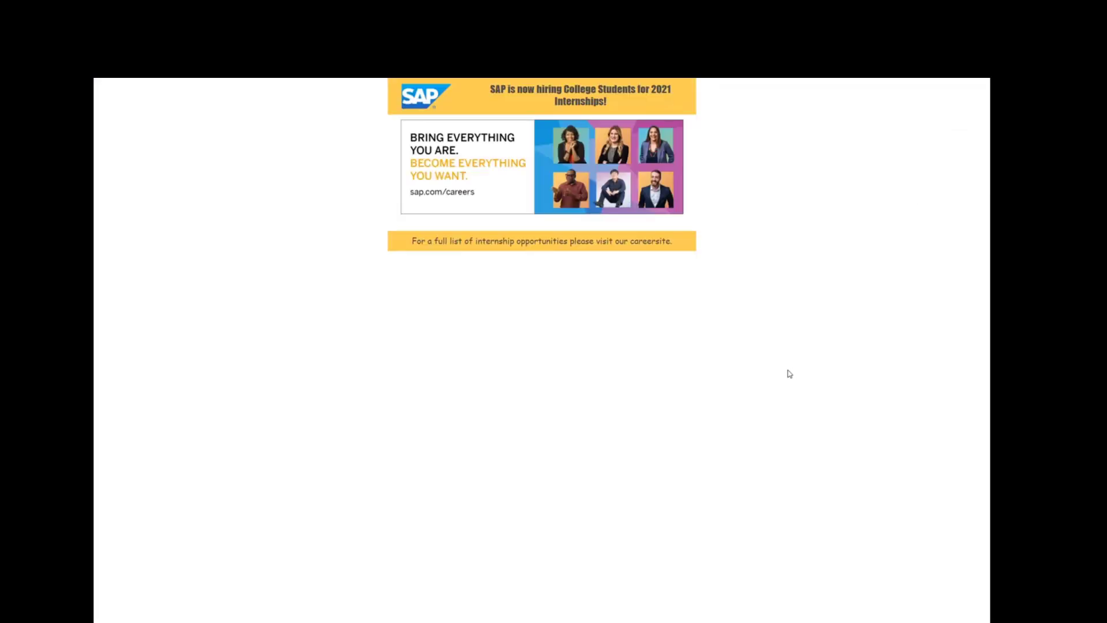
left_click_drag(593, 222, 498, 199)
left_click(576, 230)
left_click_drag(694, 215, 329, 144)
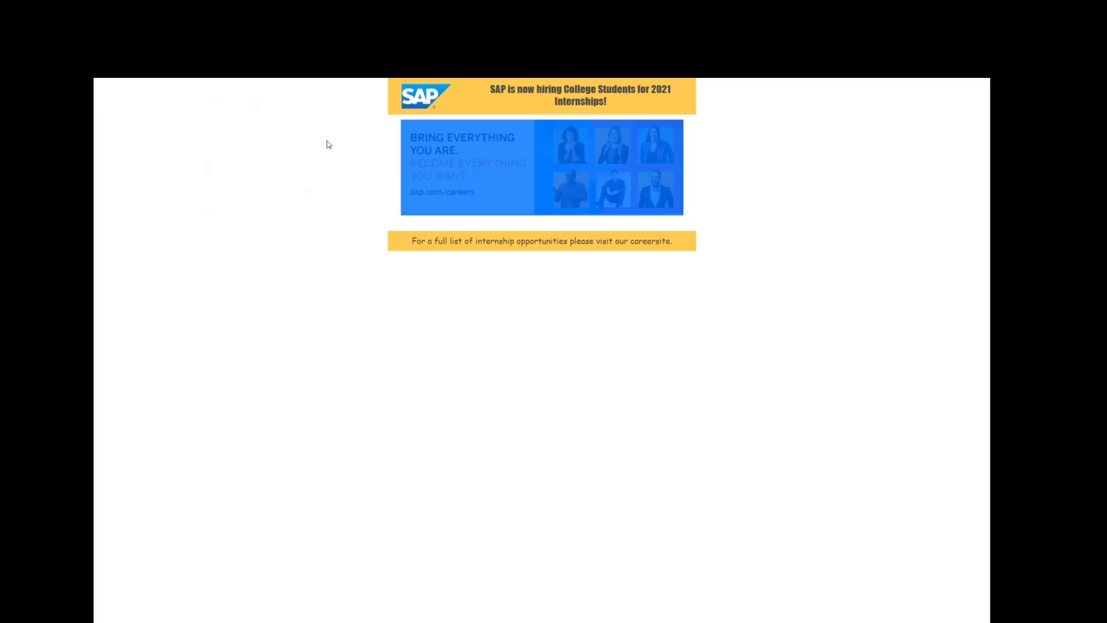
left_click(476, 231)
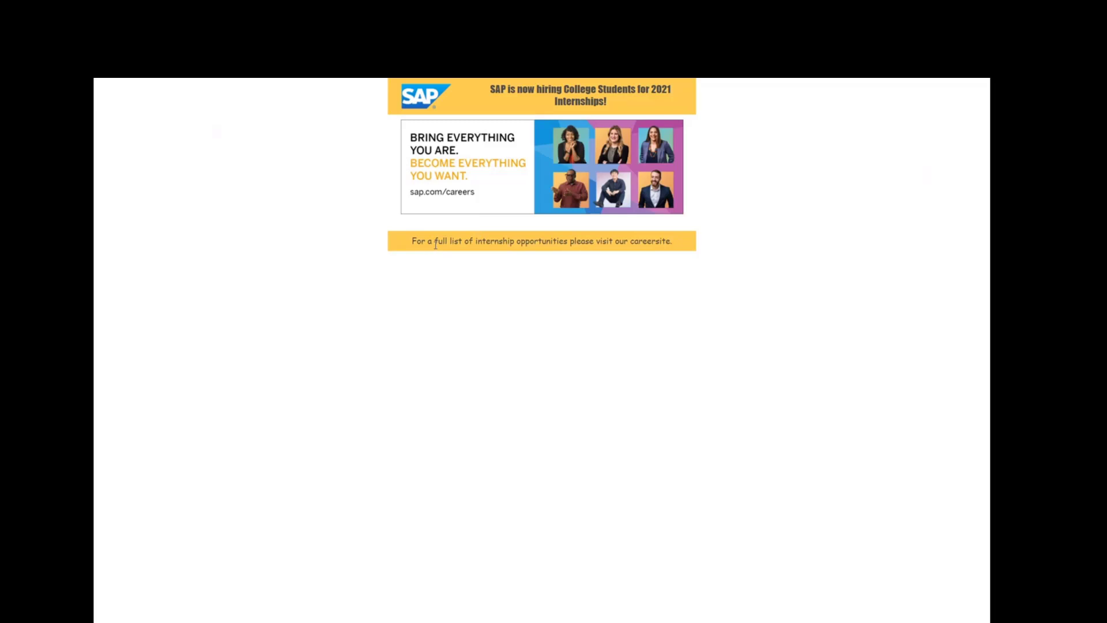
mouse_move(608, 81)
mouse_move(571, 80)
left_click(542, 111)
left_click(280, 88)
key("F11")
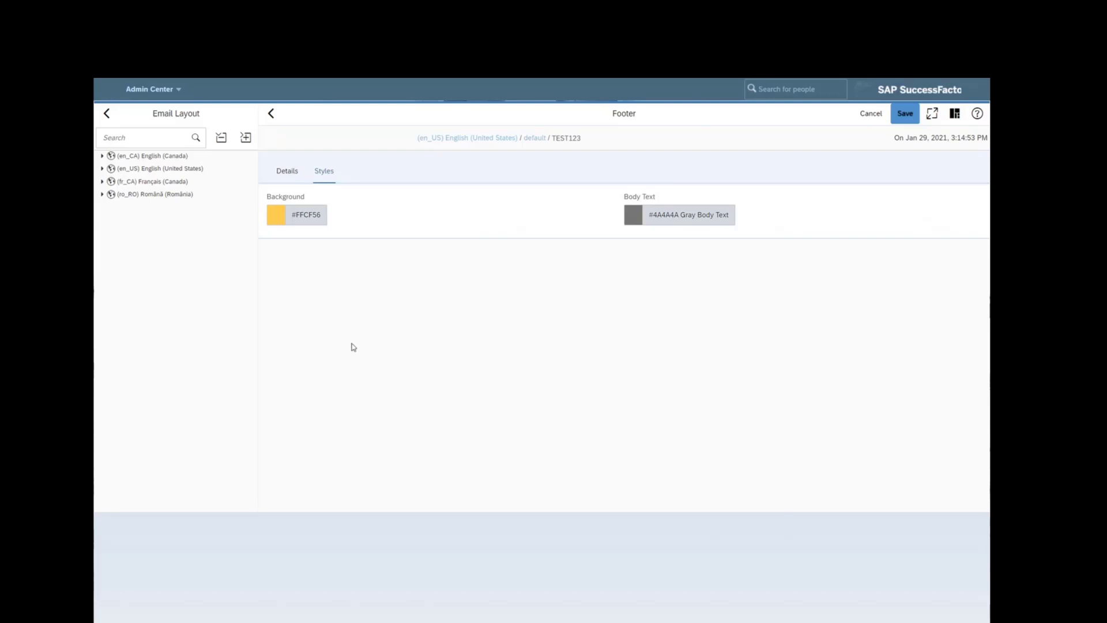
- Back out of the Footer editor and Email Layout List to the Career Site Builder main menu
left_click(265, 115)
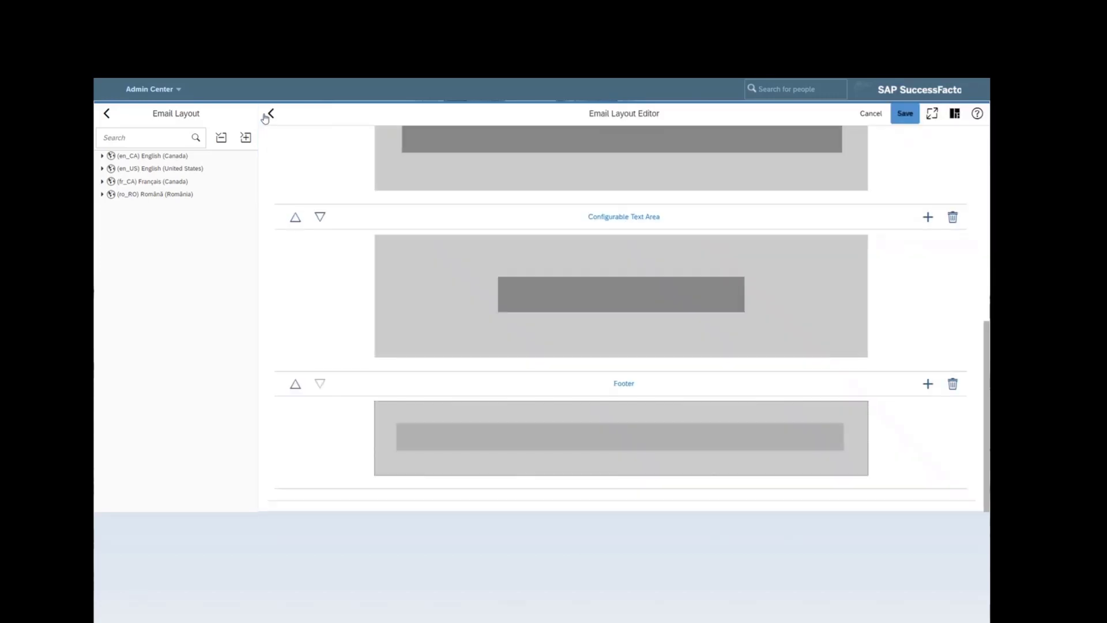
left_click(266, 117)
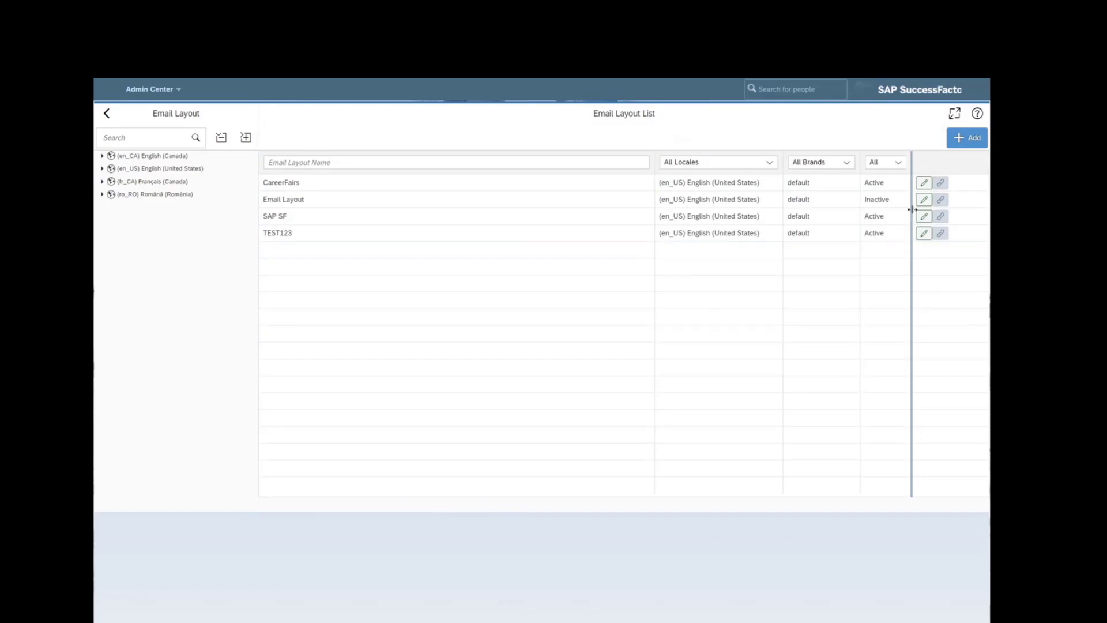
left_click(924, 183)
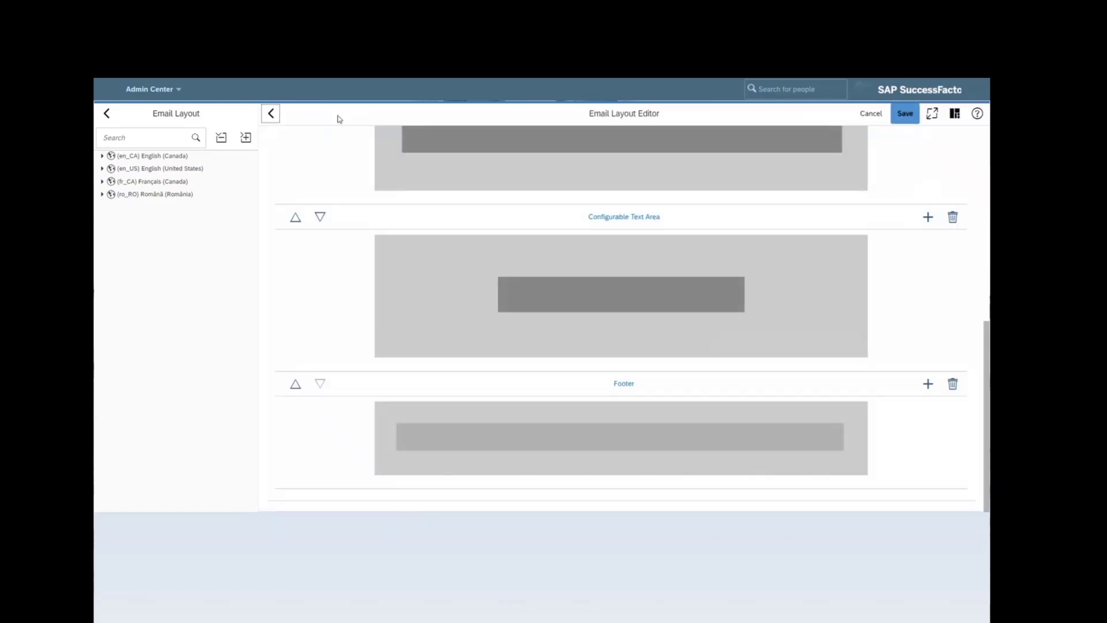
left_click(271, 114)
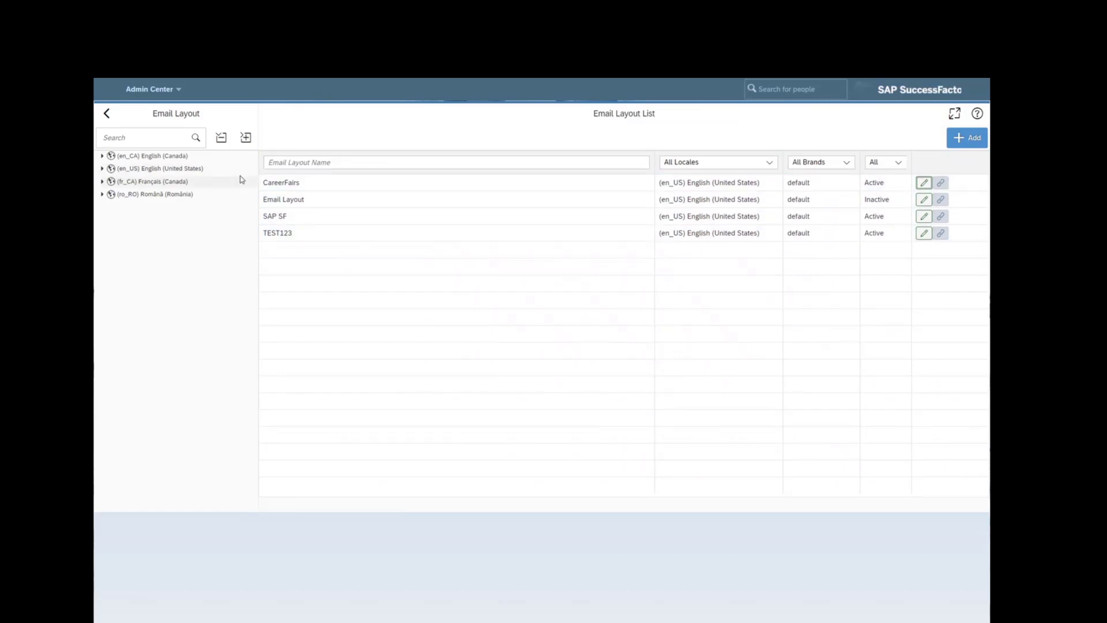
left_click(107, 113)
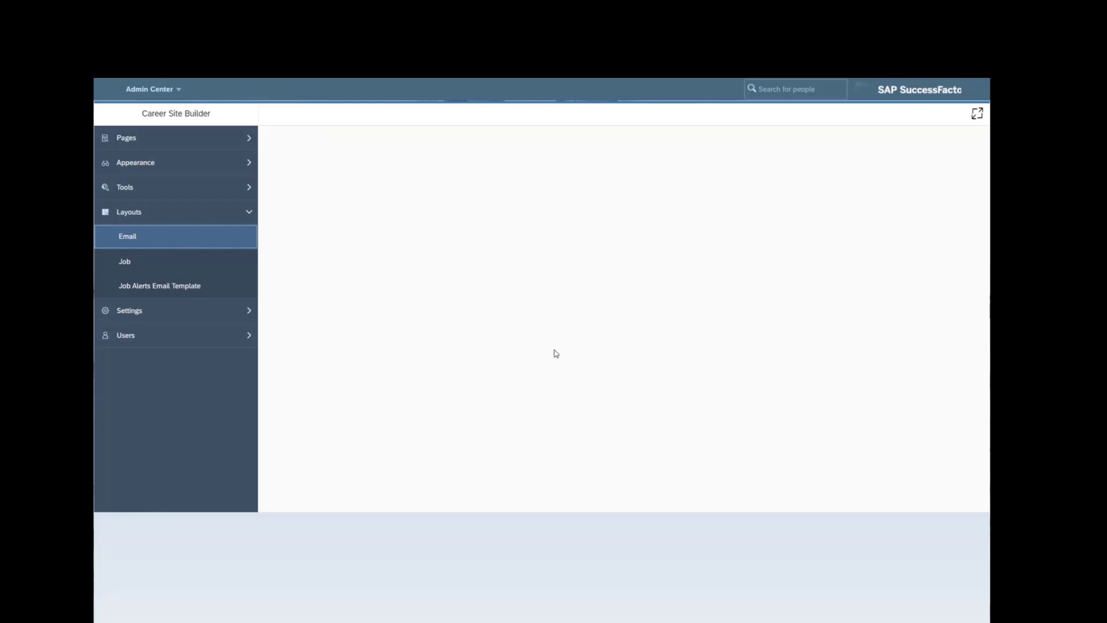
- Go to Home, search 'content template' and open Manage Email Campaign Content Templates
left_click(153, 89)
left_click(169, 111)
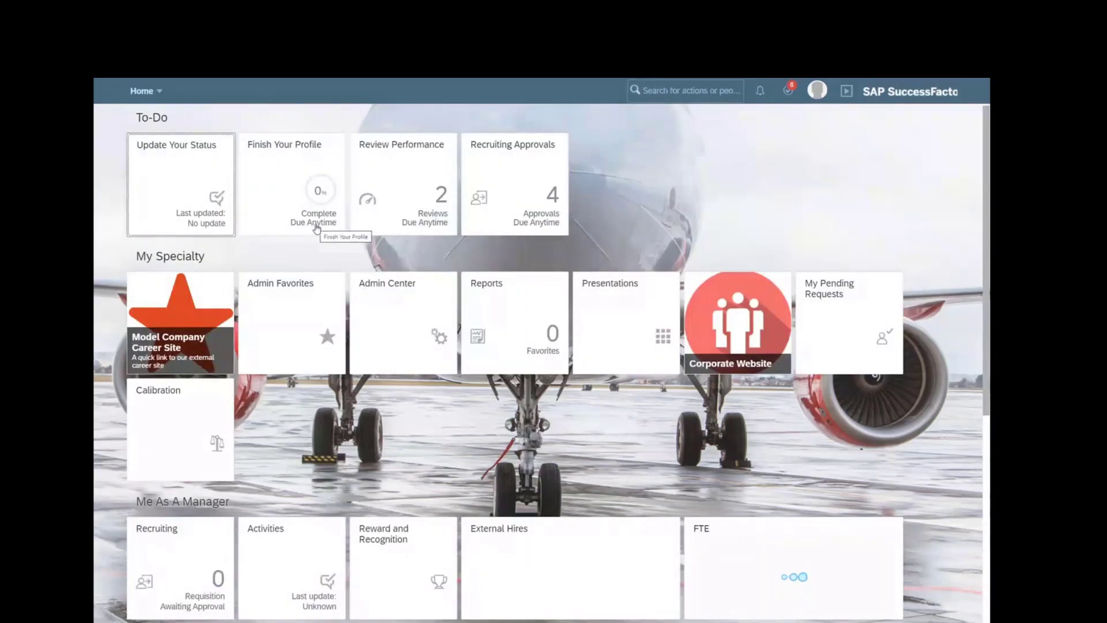
left_click(680, 90)
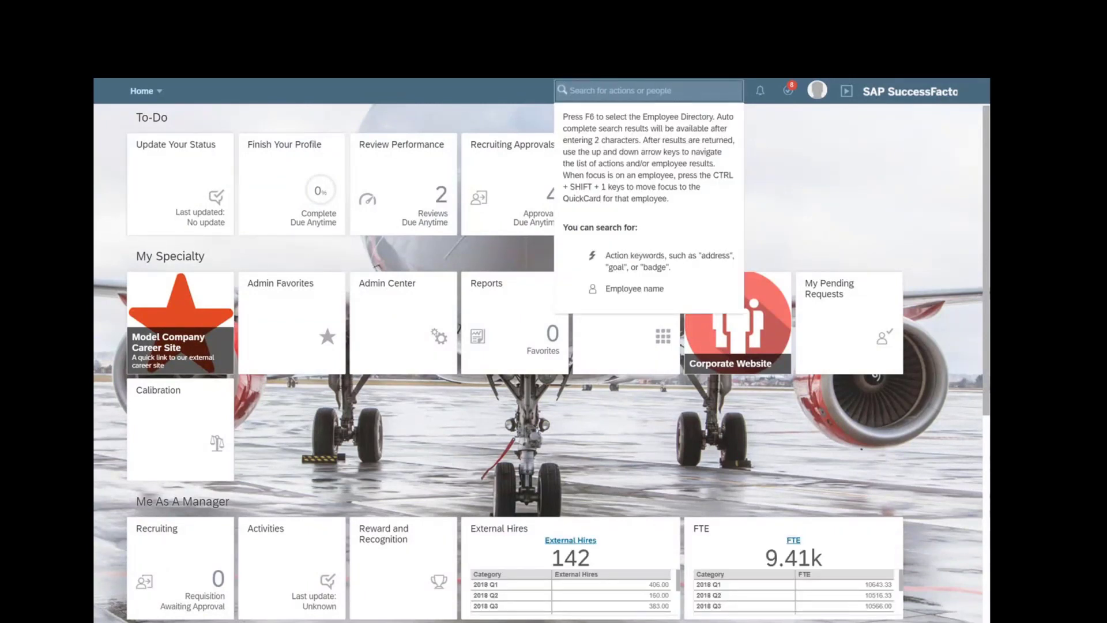
type("contne")
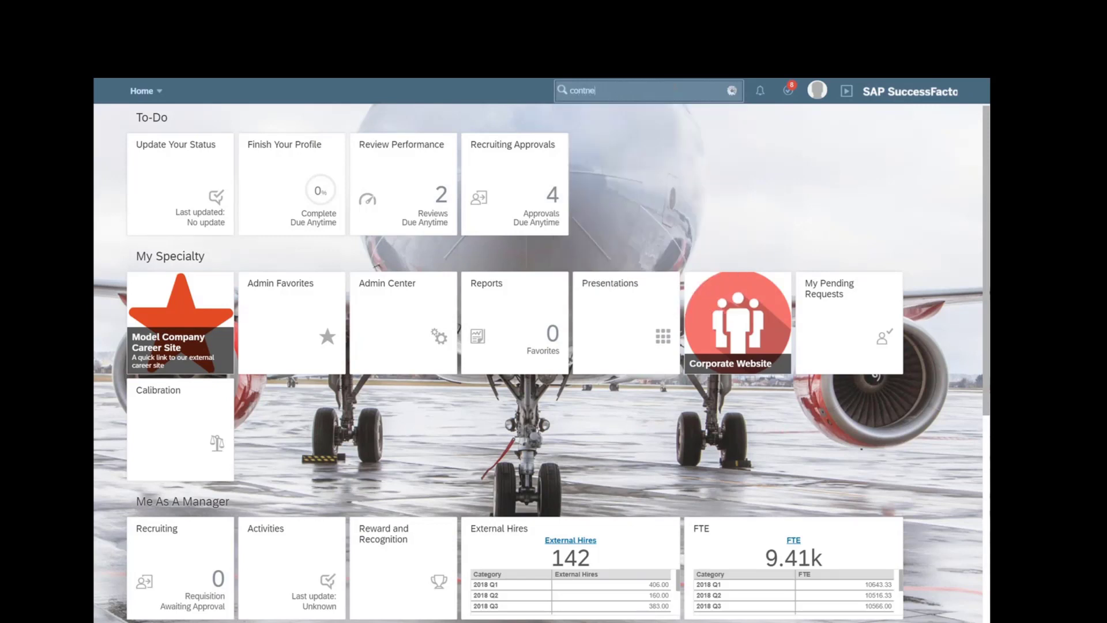
key("BackSpace")
key("BackSpace")
type("ent template")
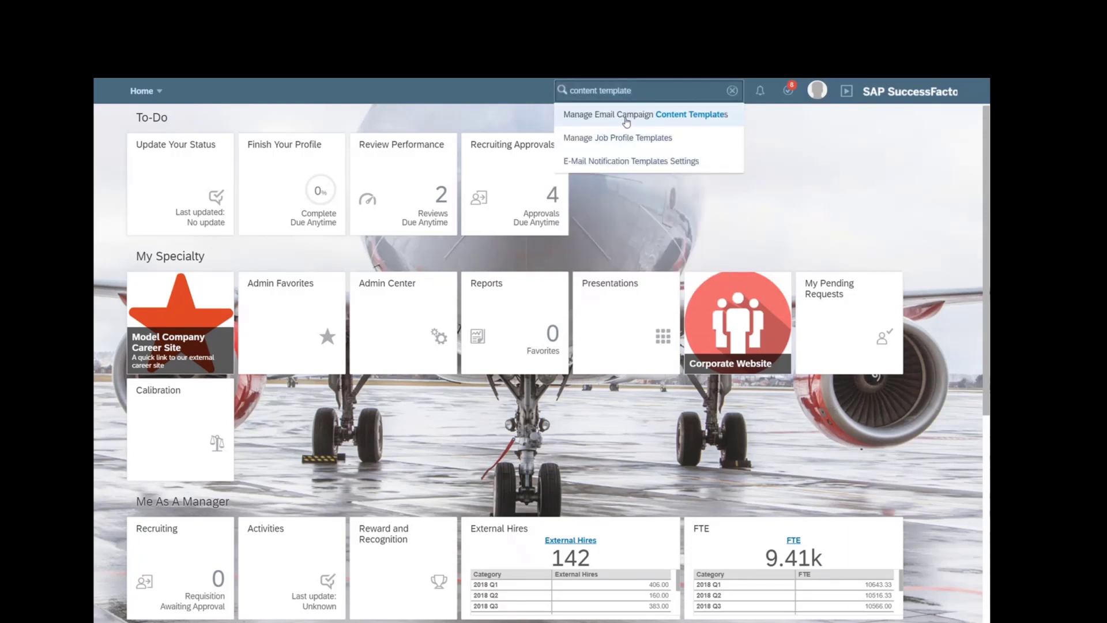
left_click(625, 120)
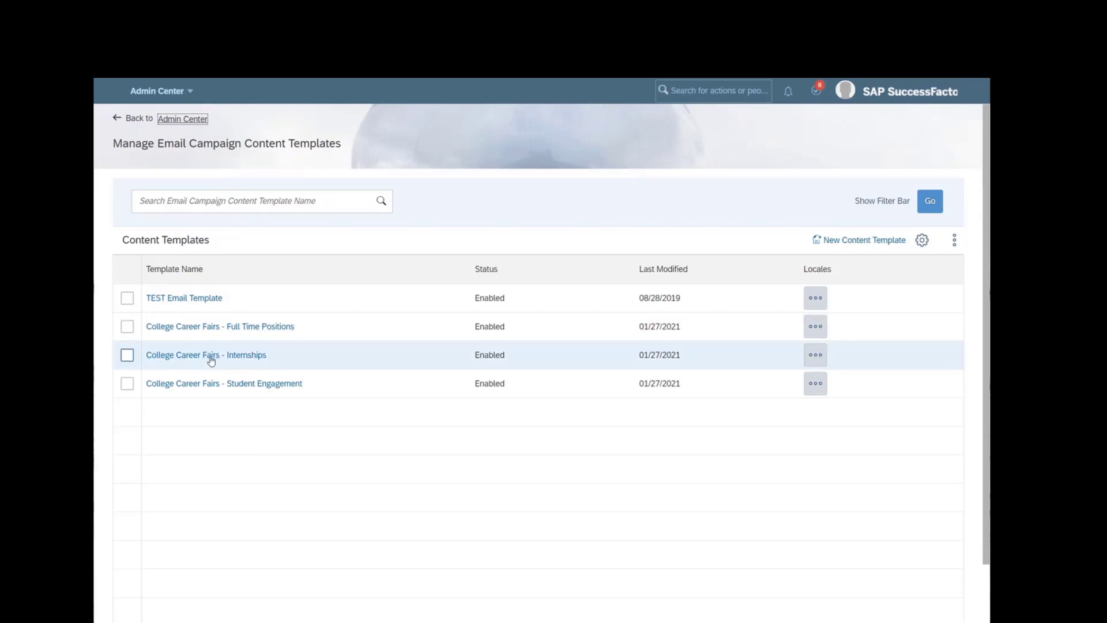
left_click_drag(272, 359, 148, 354)
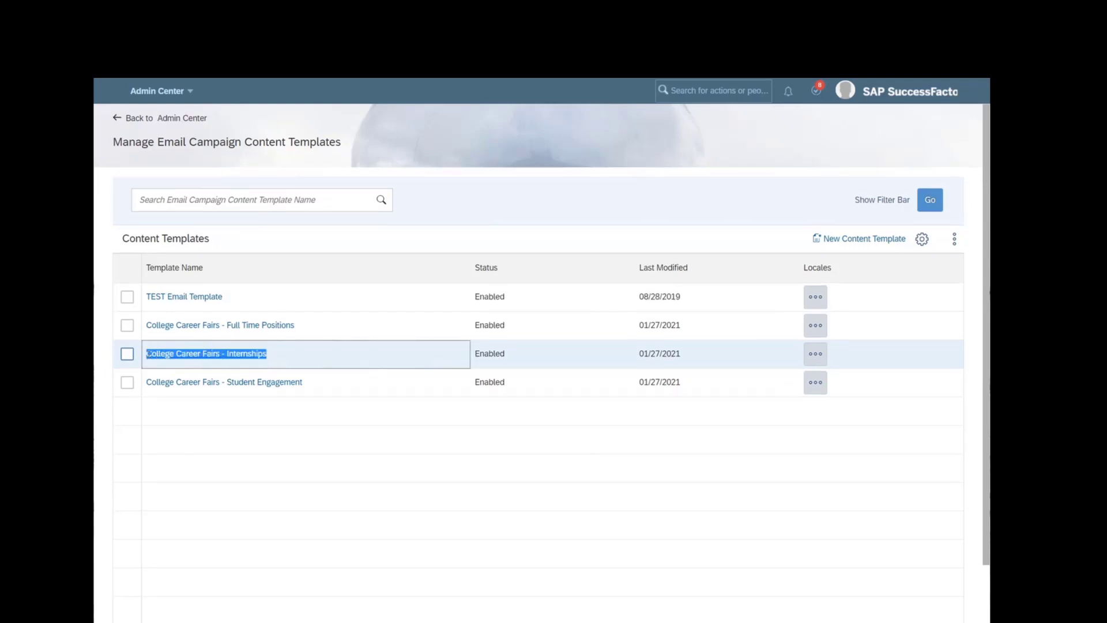
left_click(286, 356)
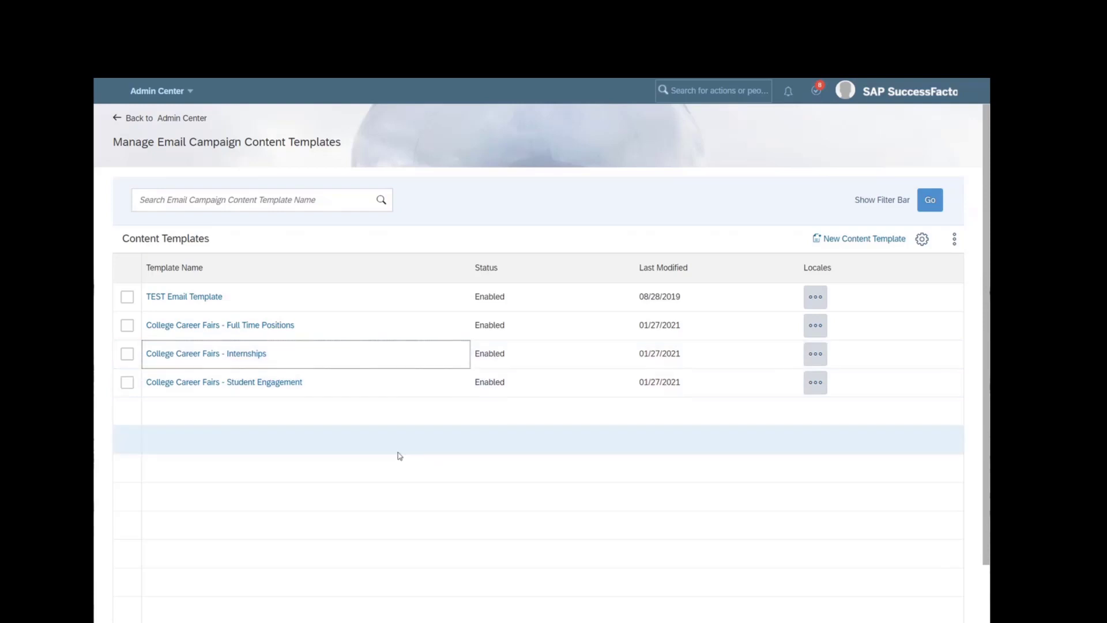
- Start a new content template named TEST123, keeping English US locale and Enabled status
left_click(863, 249)
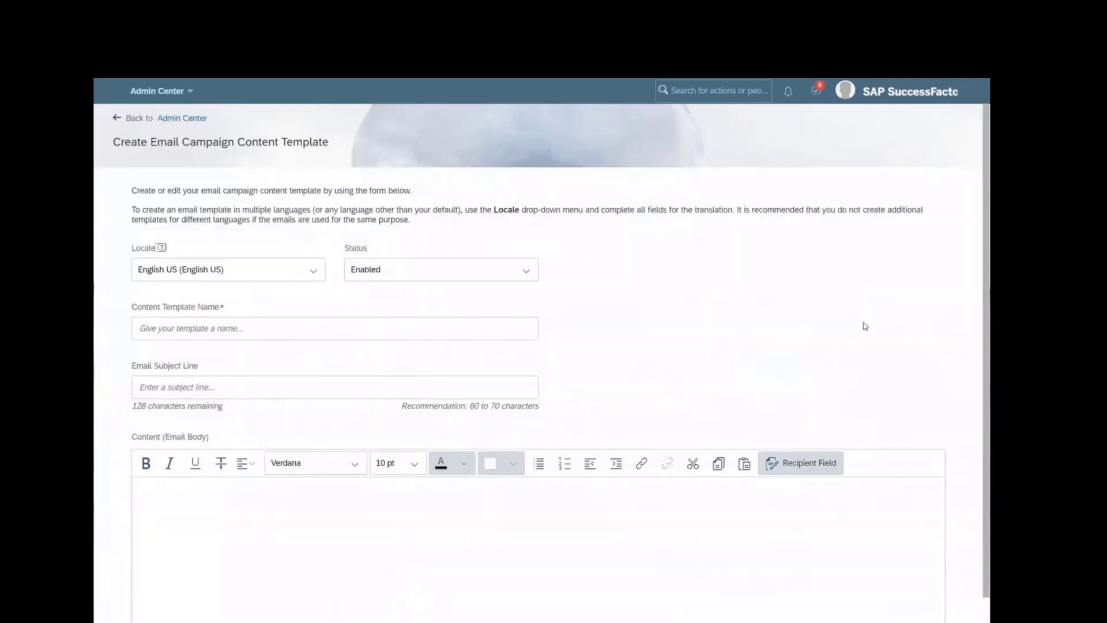
left_click(314, 271)
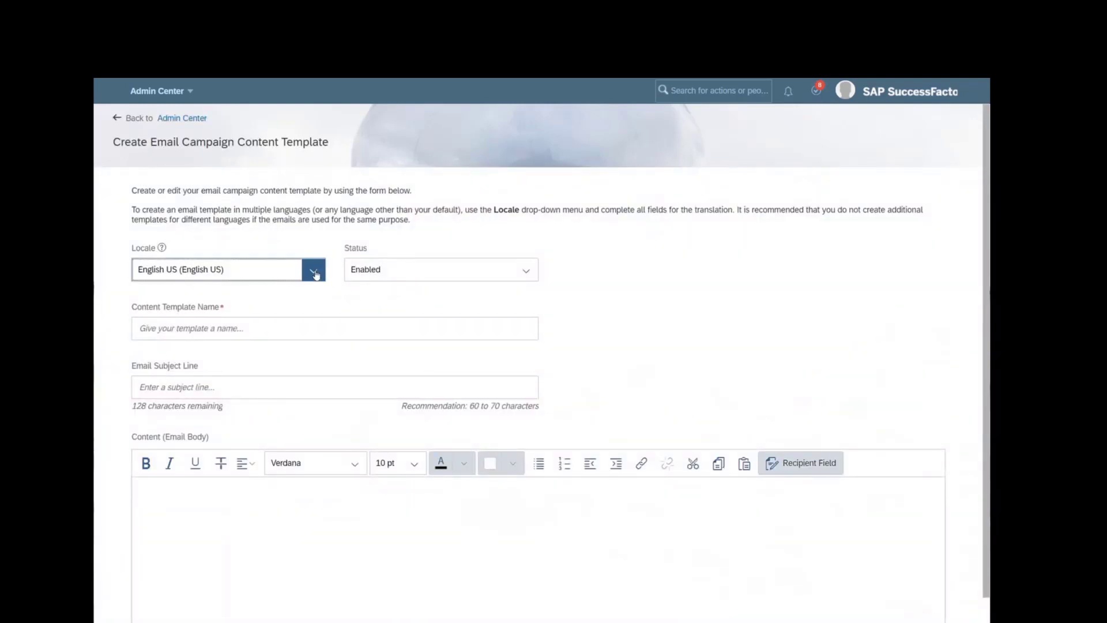
left_click(316, 273)
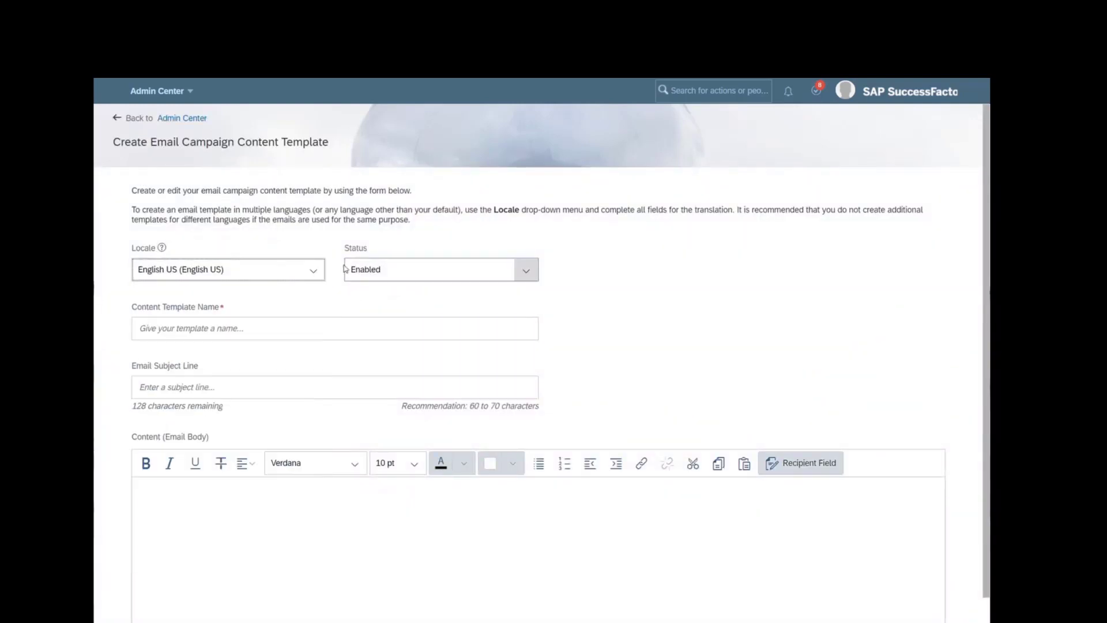
left_click(313, 271)
left_click(313, 270)
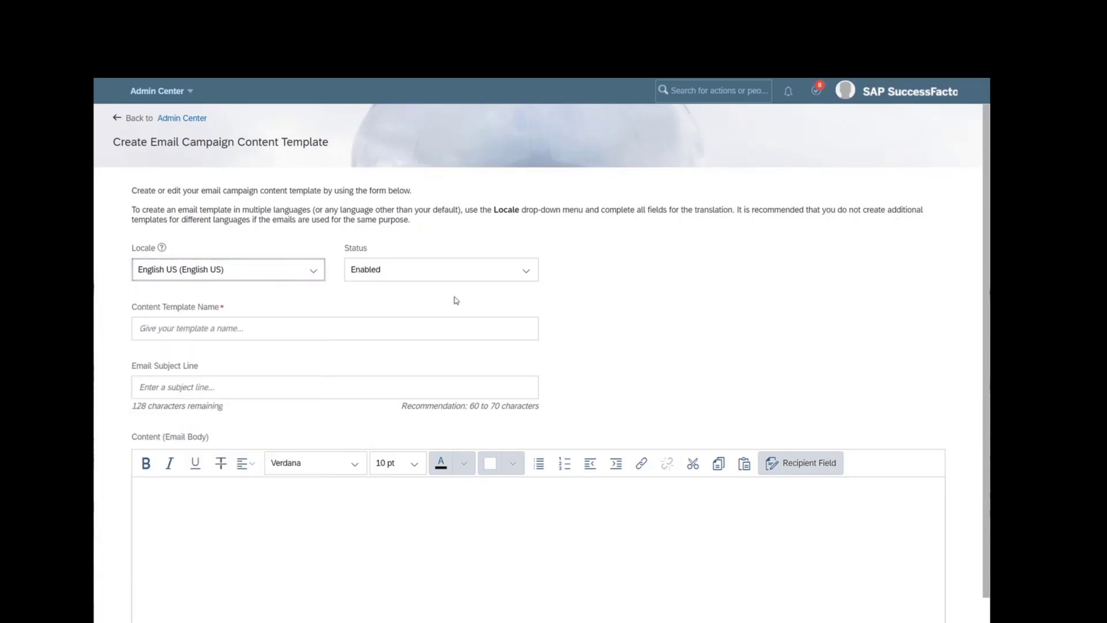
left_click(526, 272)
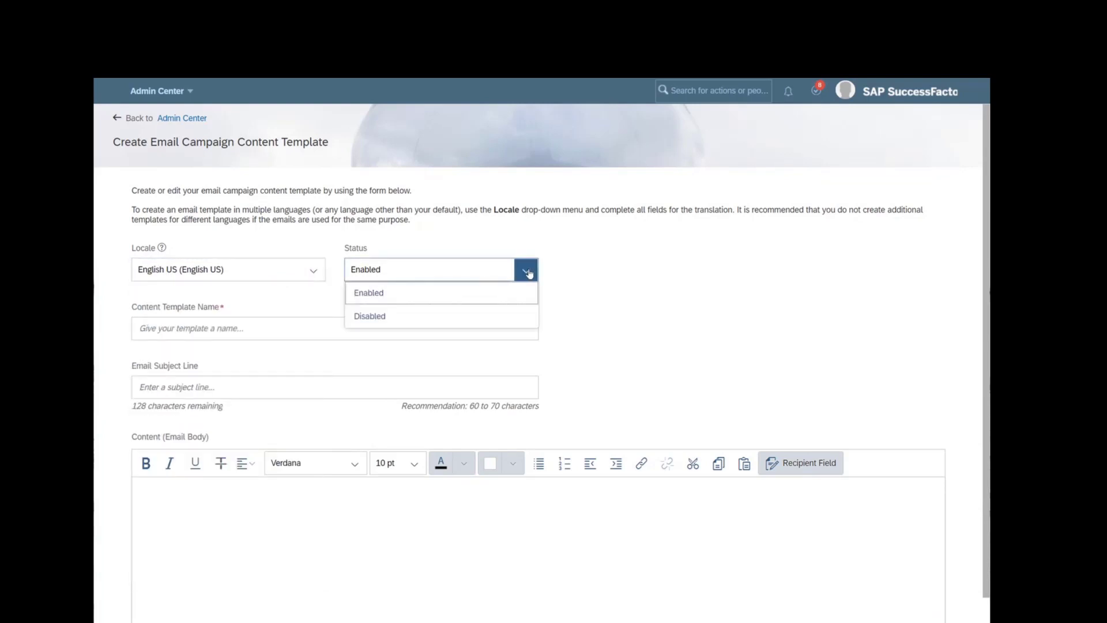
left_click(426, 290)
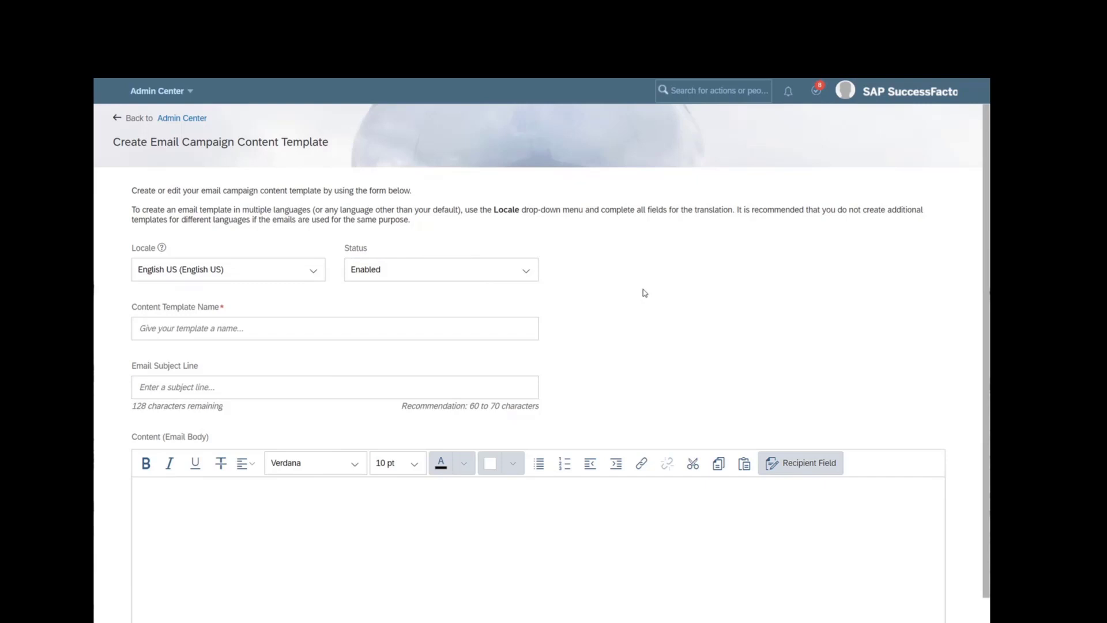
left_click(255, 329)
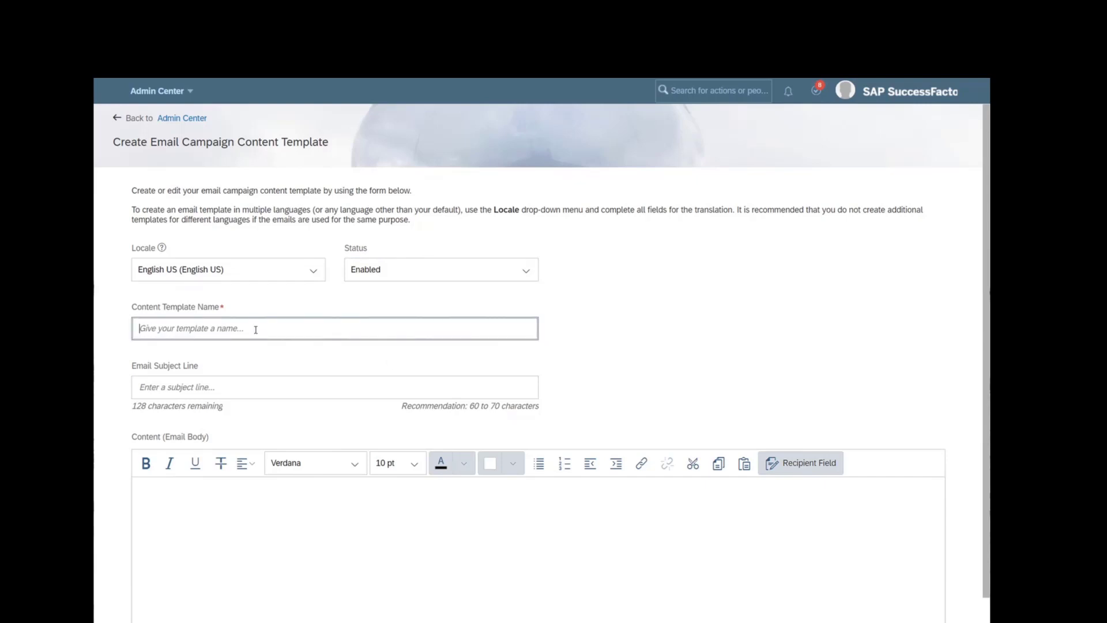
type("TEST123")
left_click(749, 347)
- Enter 'College Students' as the email subject line
scroll(675, 346, "down", 1)
left_click(245, 346)
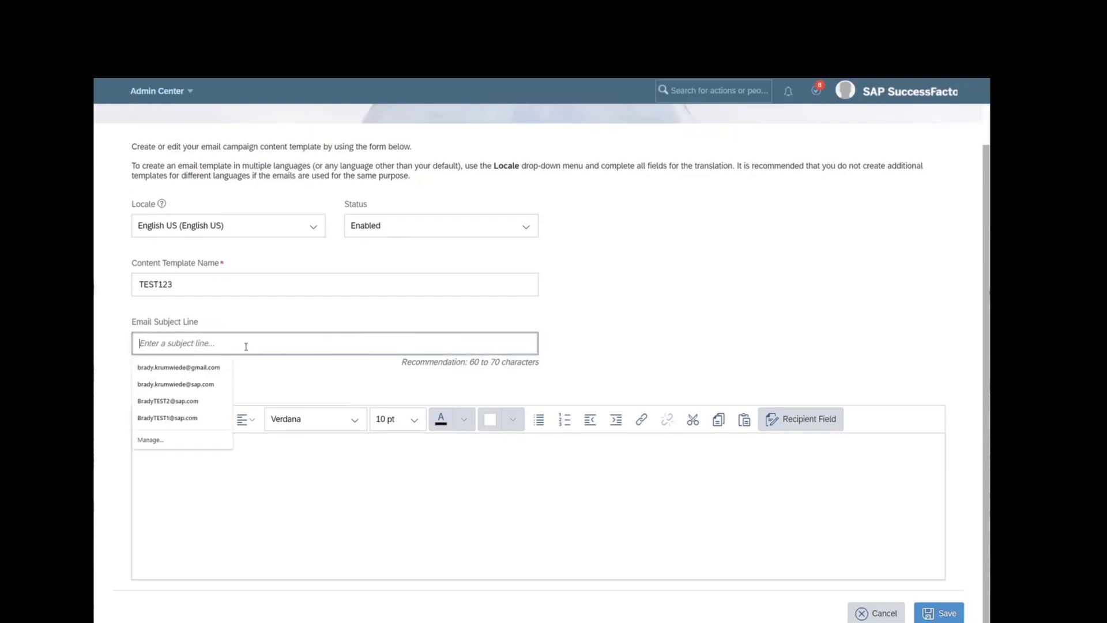
left_click(740, 306)
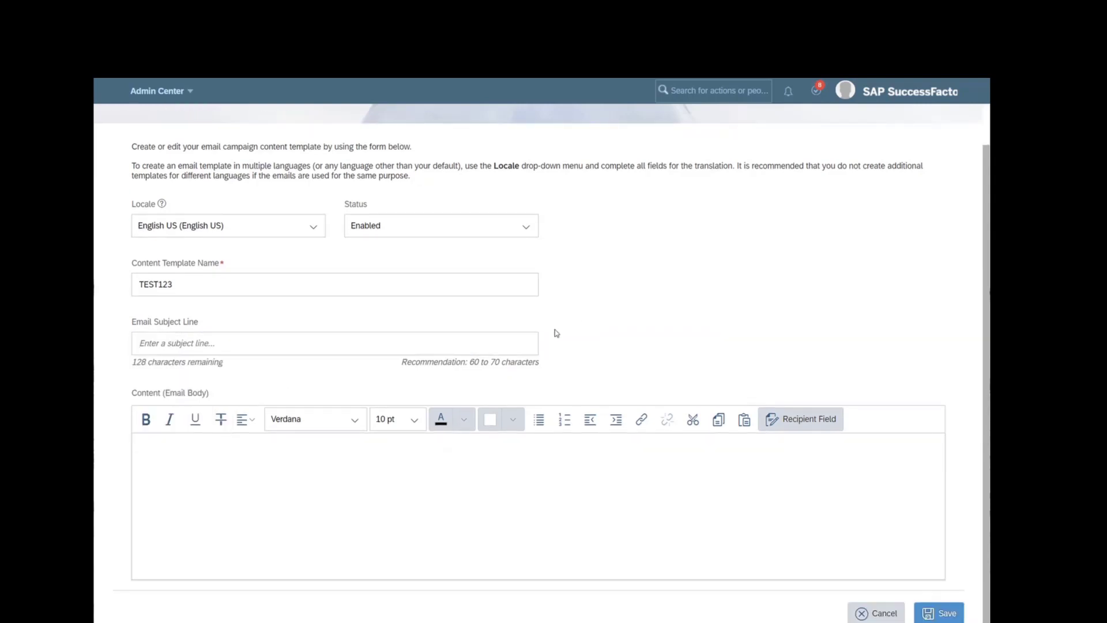
left_click(529, 347)
type("Col")
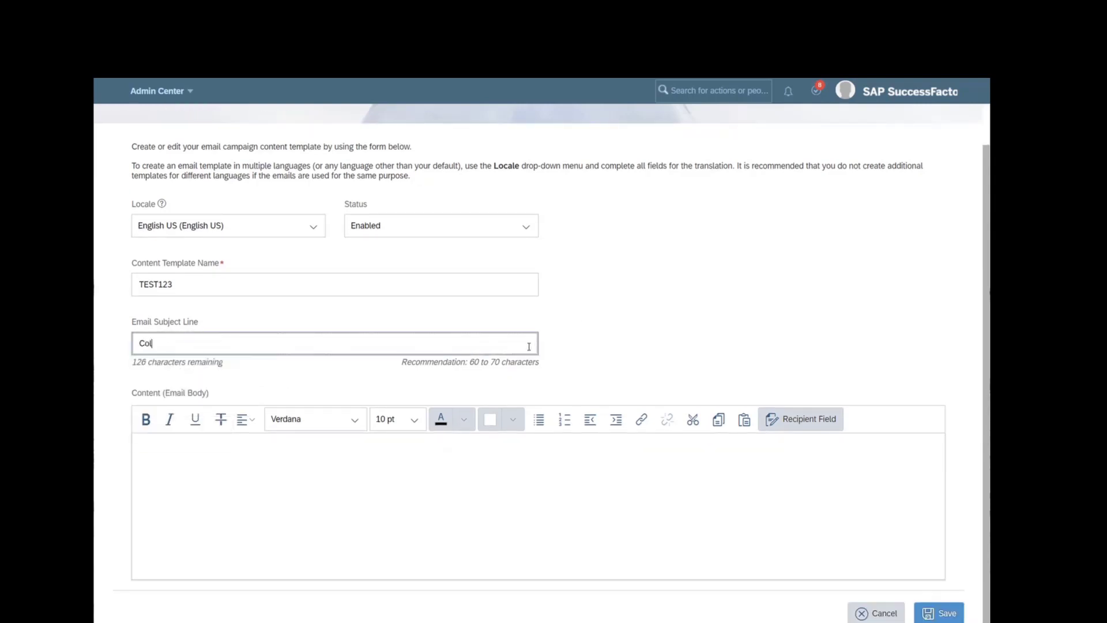
type("lege Students")
left_click(708, 362)
left_click(233, 343)
left_click(689, 343)
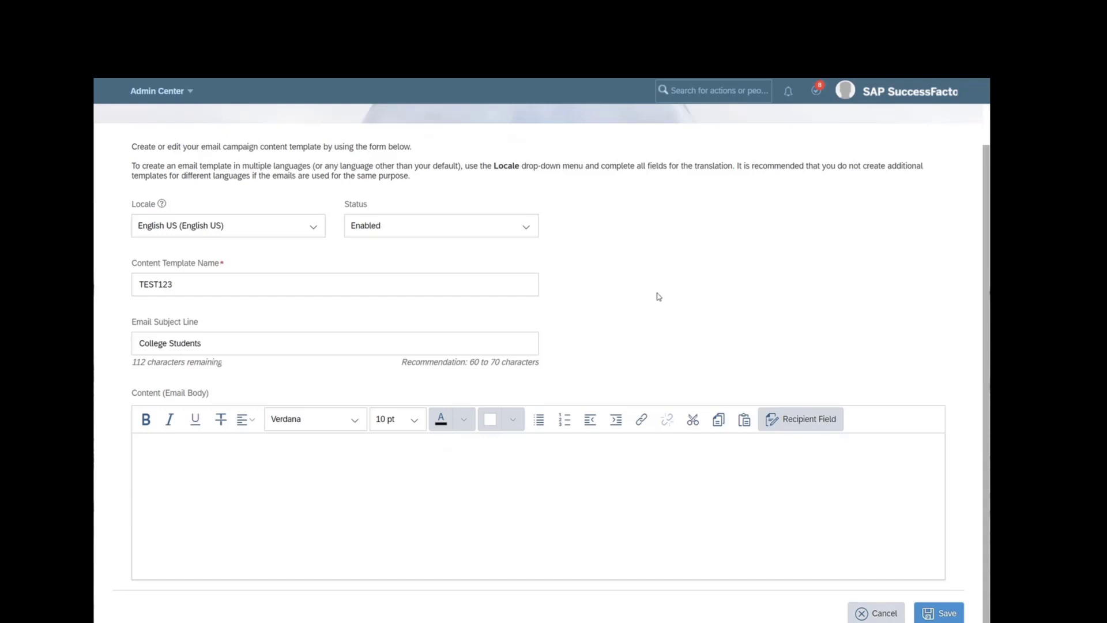
- Paste the career-fair email body greeting [[CANDIDATE_FIRST_NAME]] into the Content editor
left_click(278, 522)
type("Hi [[CANDIDATE_FIRST_NAME]], Thank you for visiting the career fair at <university>! Due to significant growth, we are excited to share with you multiple career opportunities available in our Minneapolis office.  If you are interested in working for a fast-paced, innovative company please apply at the link below. Graduate Full-Time Openings We look forward to hearing from you soon. SAP Human Resources")
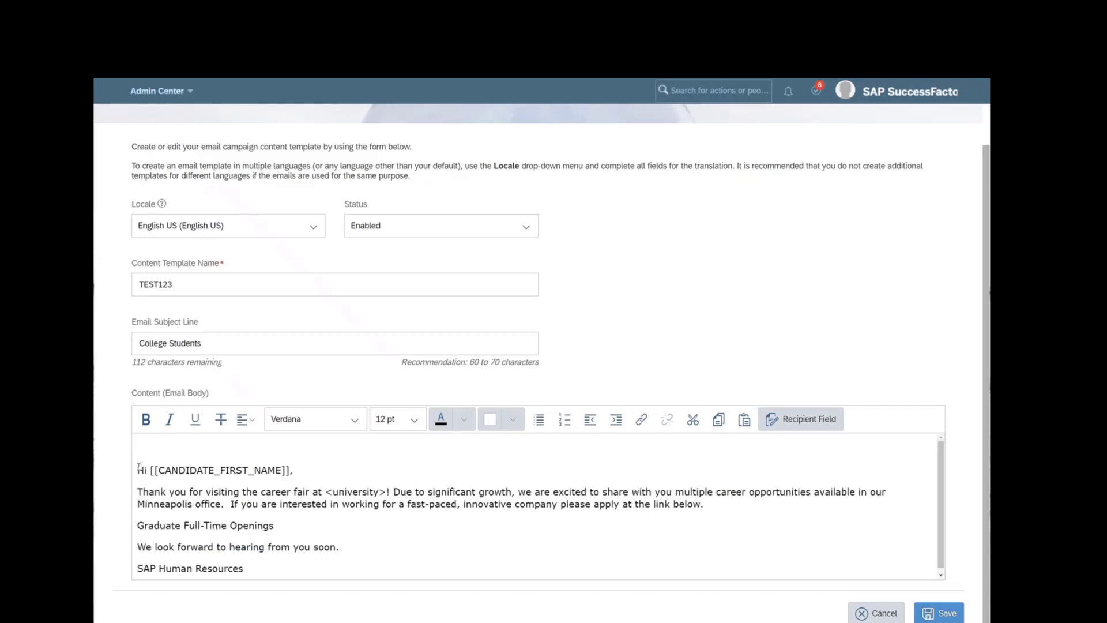
left_click(366, 529)
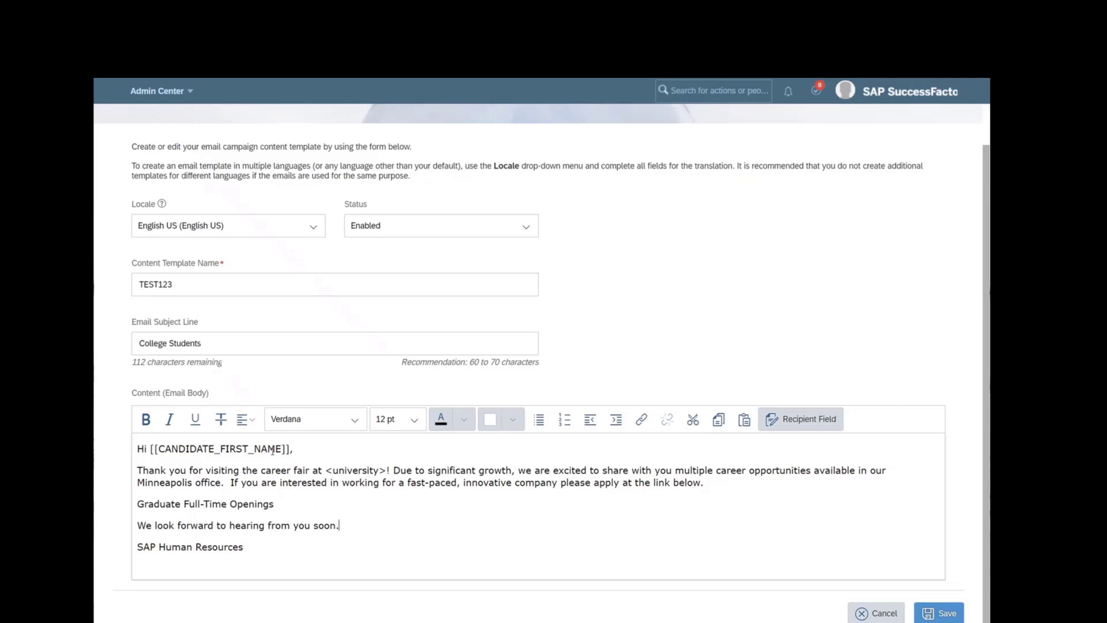
left_click_drag(289, 447, 151, 452)
left_click(369, 516)
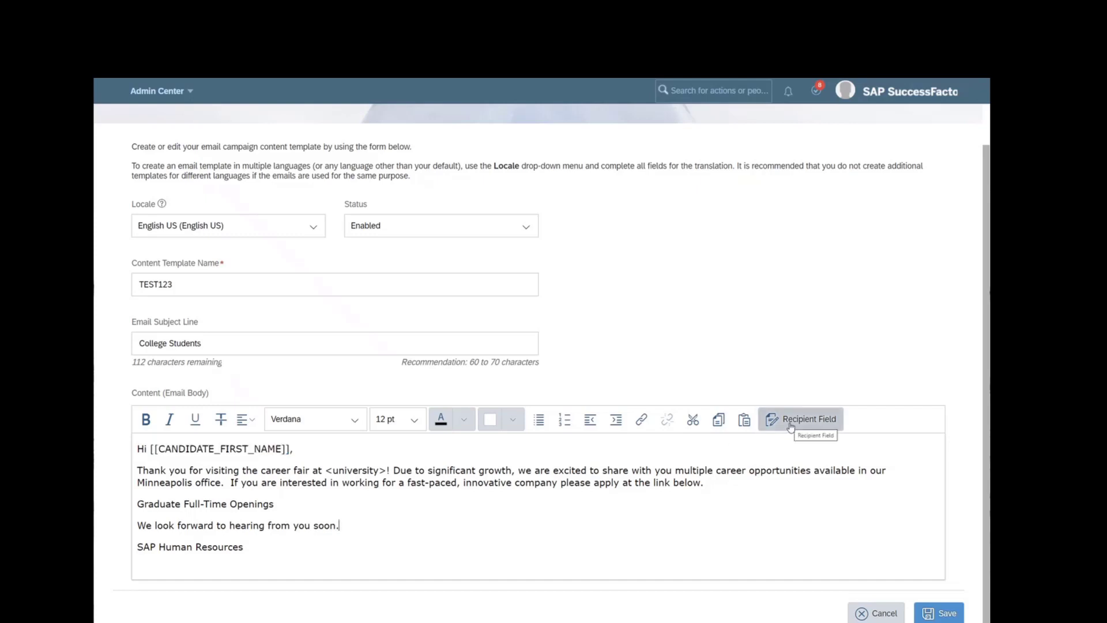
left_click(822, 423)
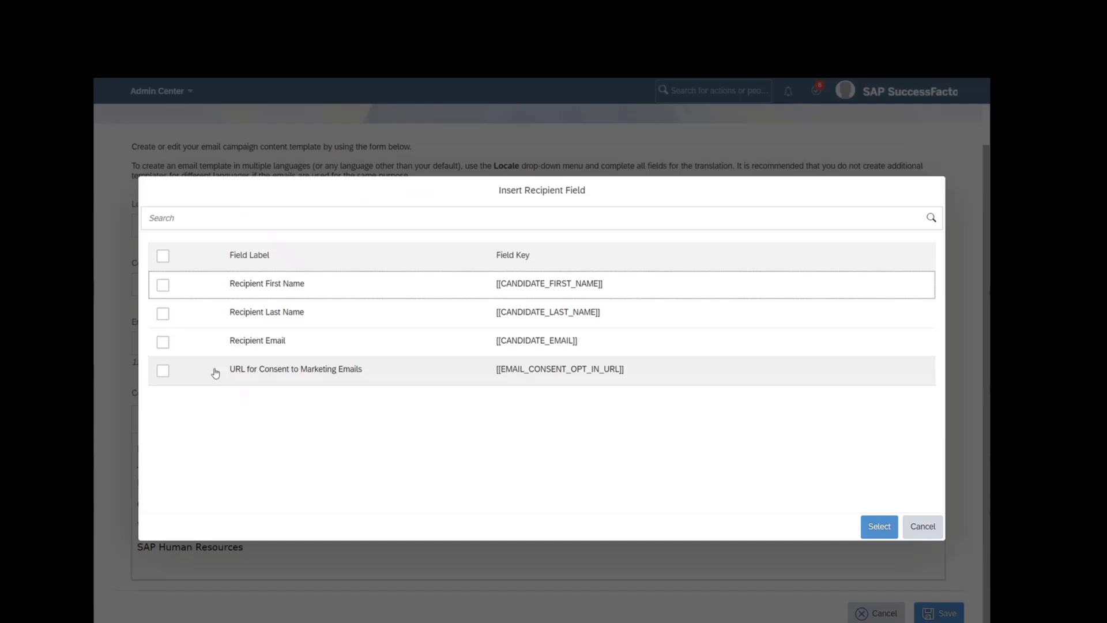
left_click(162, 374)
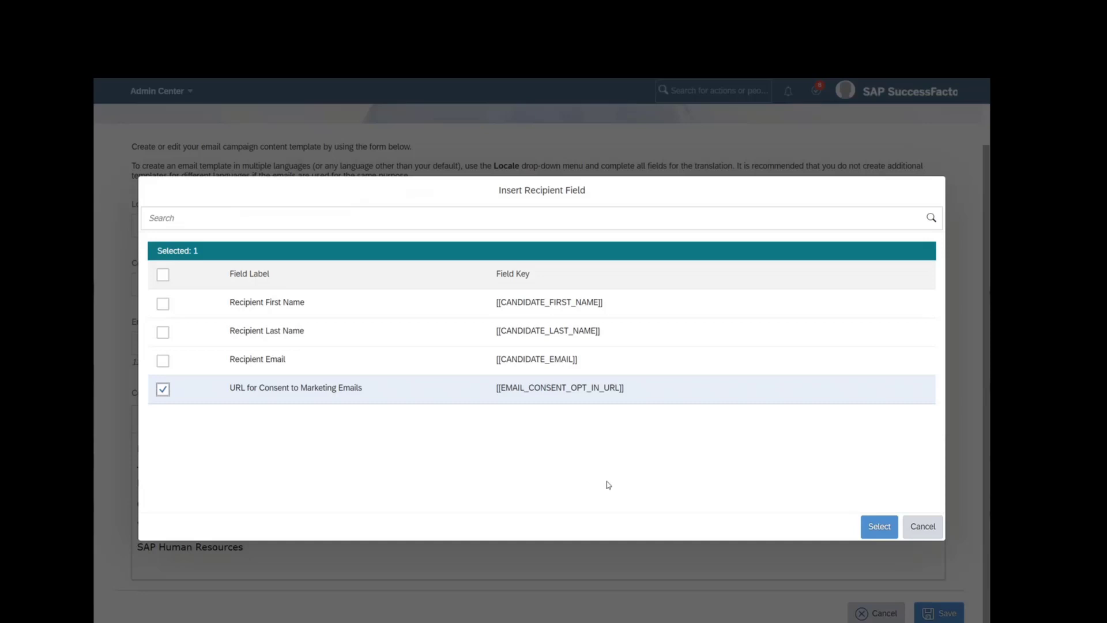
left_click(881, 527)
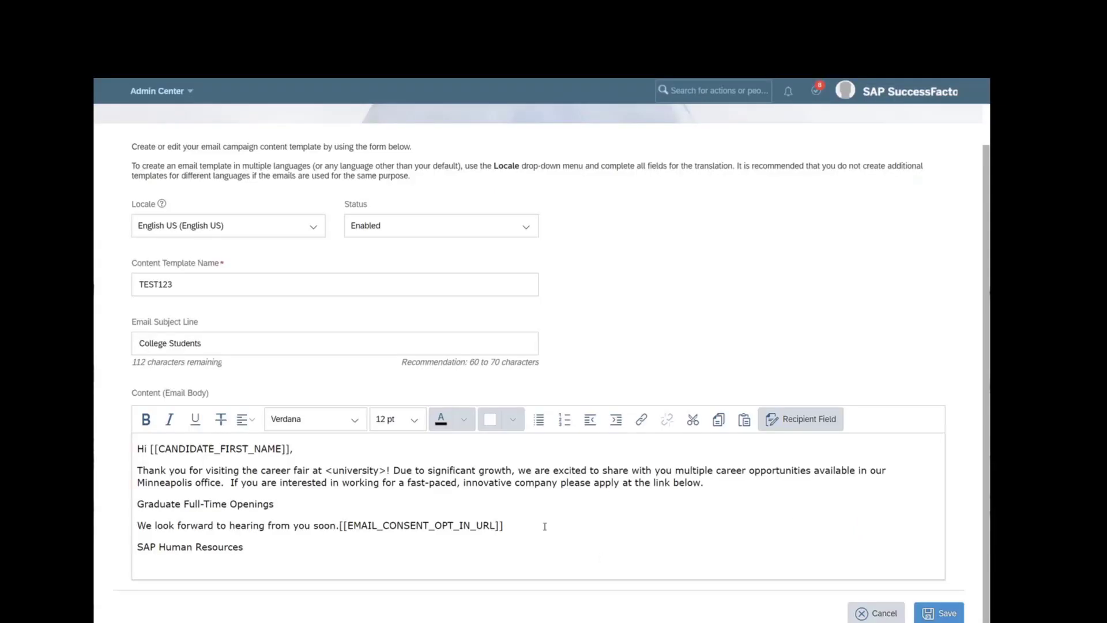
left_click_drag(542, 524, 340, 524)
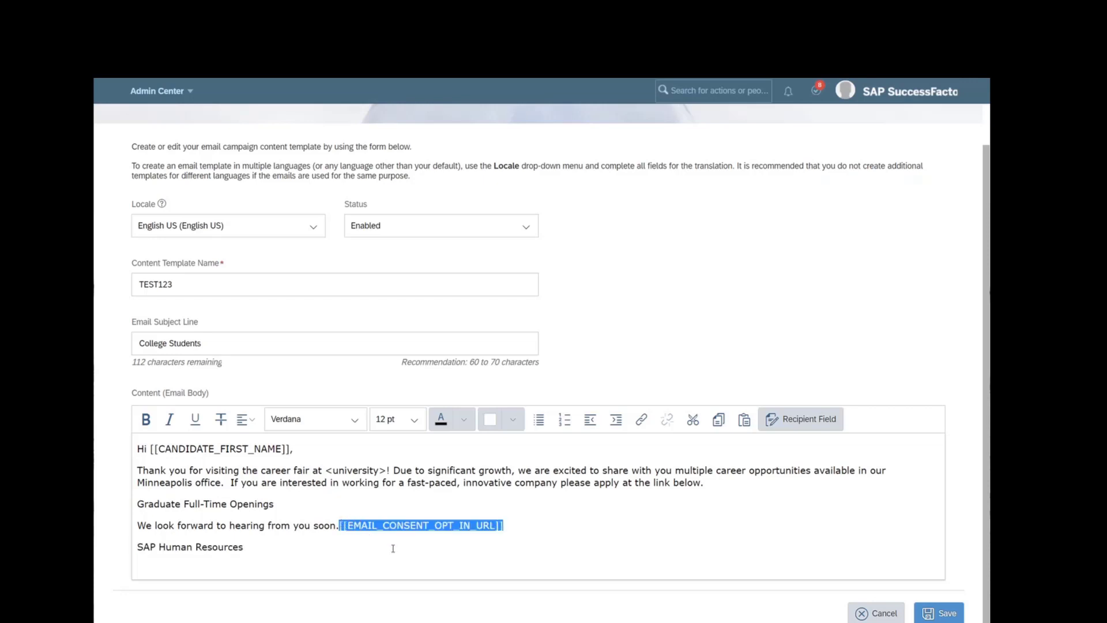
key("Delete")
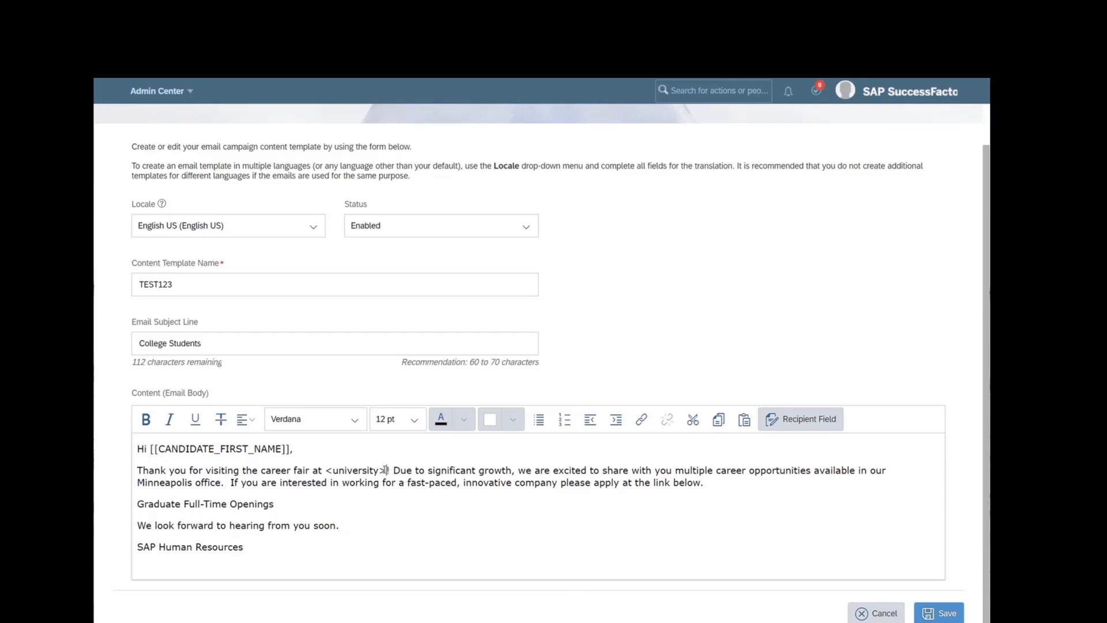
- Highlight the <university> placeholder in yellow
left_click_drag(385, 470, 324, 470)
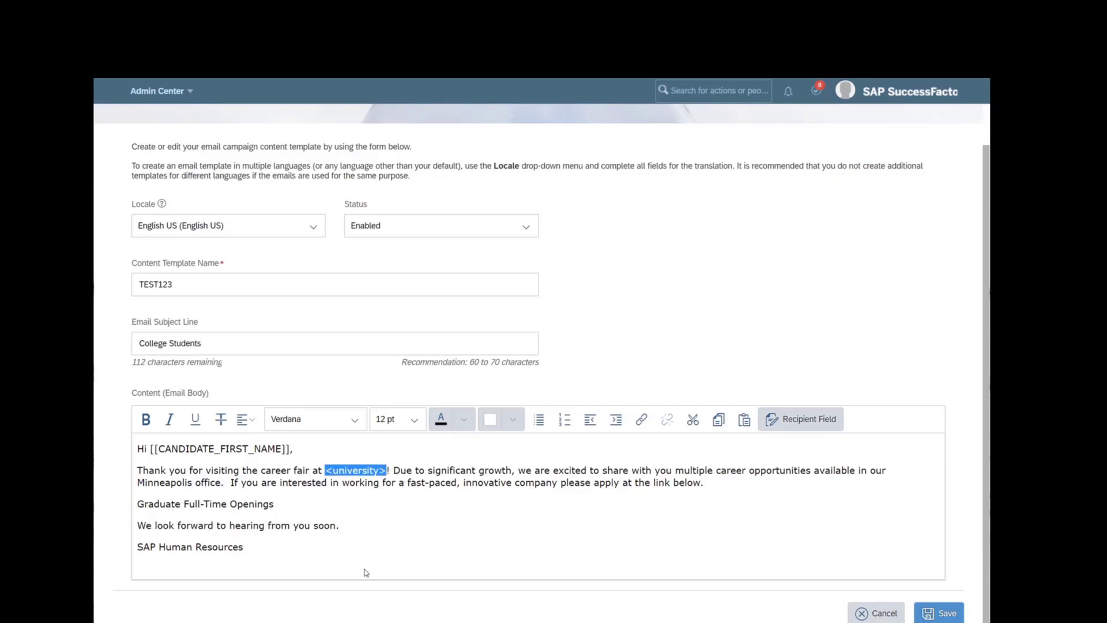
left_click(512, 421)
left_click(495, 476)
left_click(343, 522)
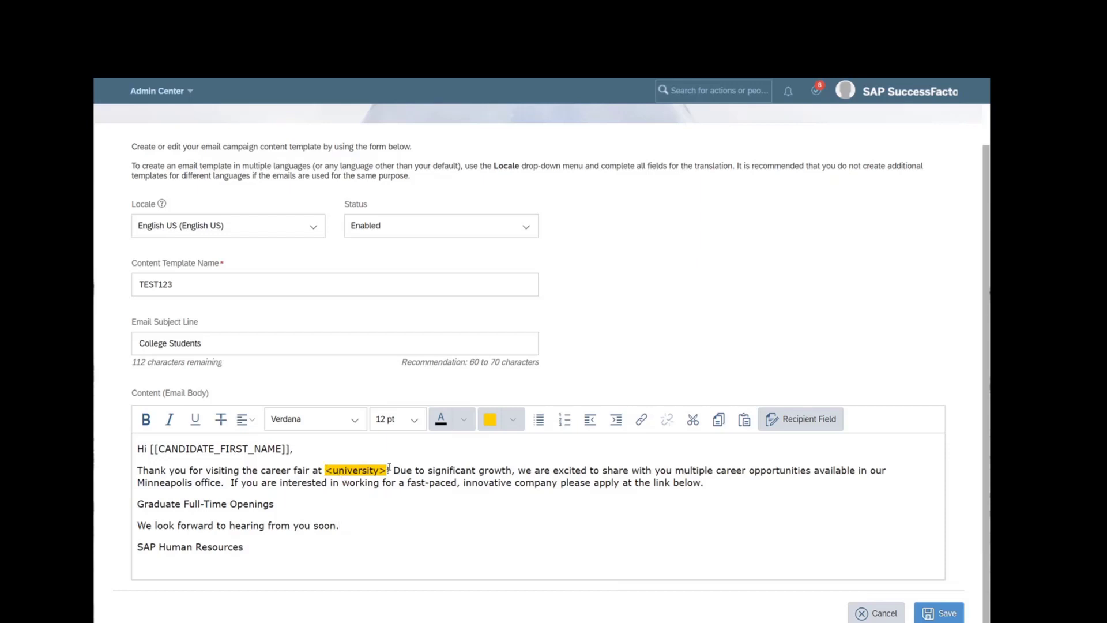
- Check the yellow <university> highlight and the [[CANDIDATE_FIRST_NAME]] field, then select the whole body
left_click_drag(388, 470, 325, 468)
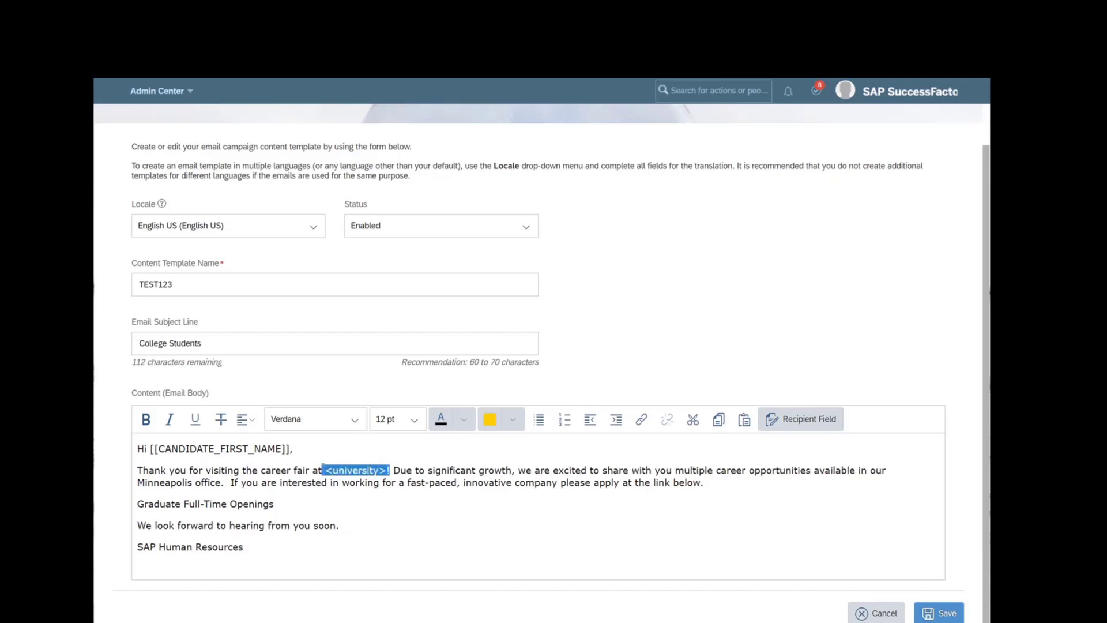
left_click(347, 492)
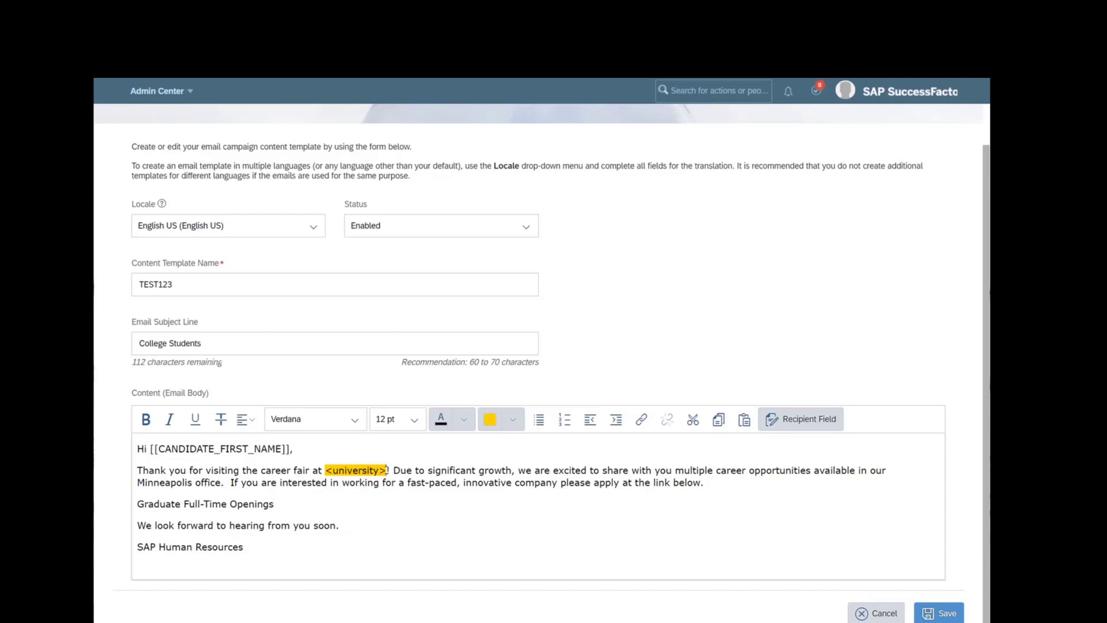
left_click_drag(387, 470, 325, 470)
left_click(340, 481)
left_click_drag(386, 470, 327, 472)
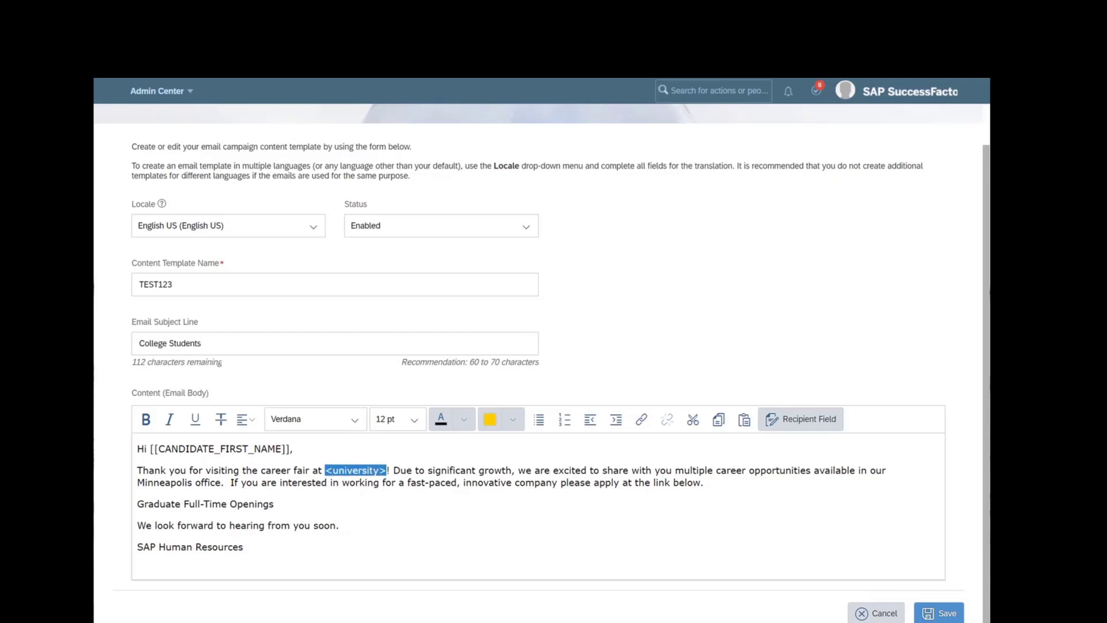
left_click(378, 473)
left_click_drag(289, 449, 151, 452)
left_click(195, 450)
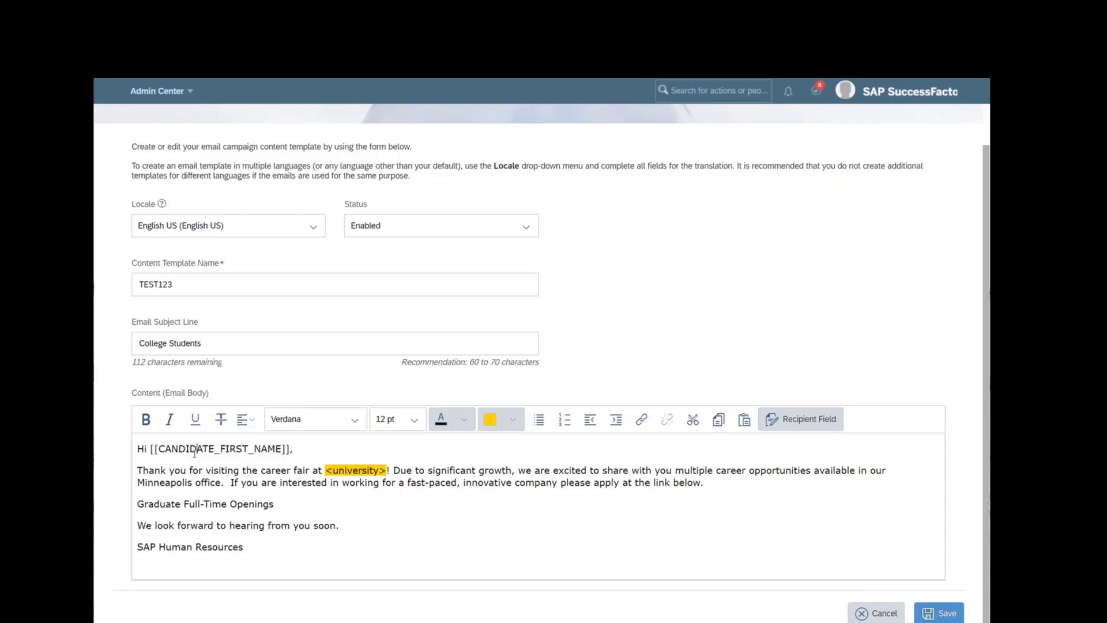
left_click_drag(326, 470, 387, 470)
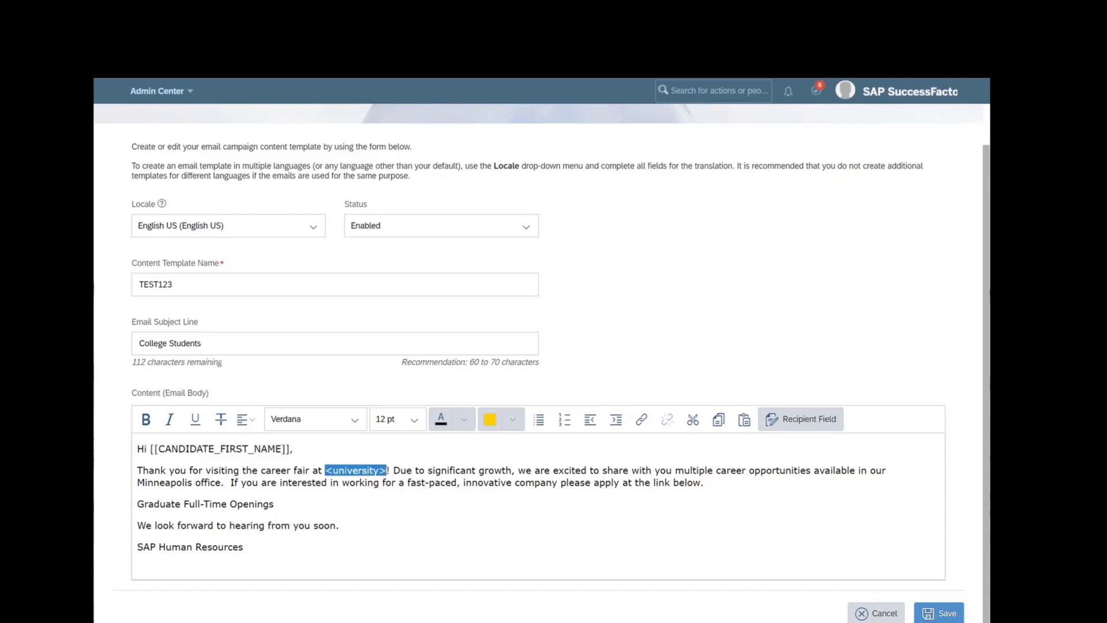
left_click(476, 534)
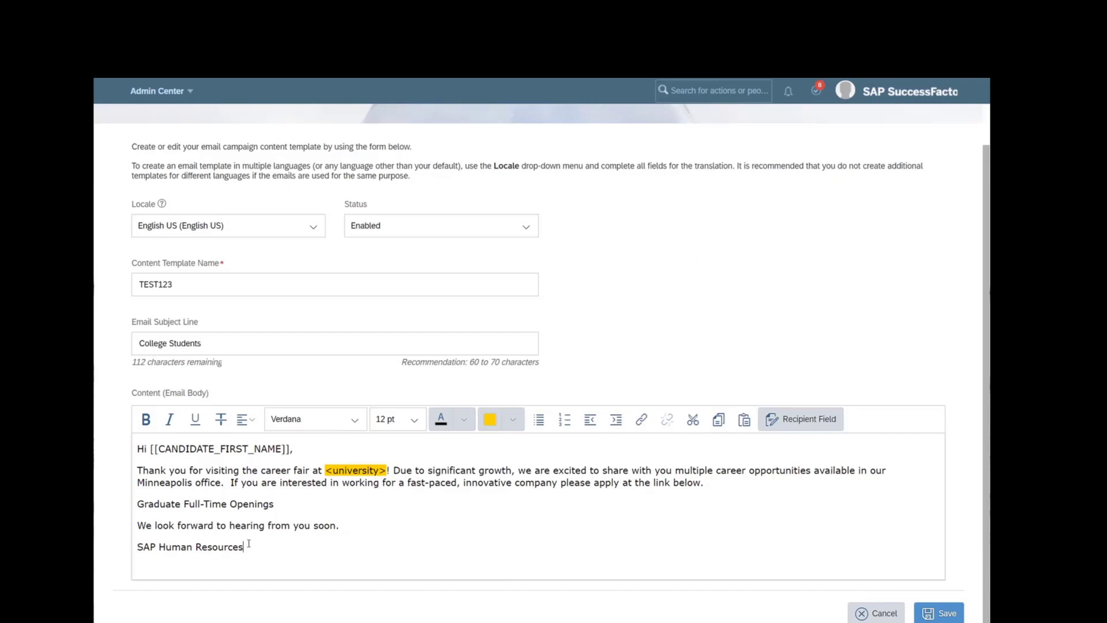
key("ctrl+a")
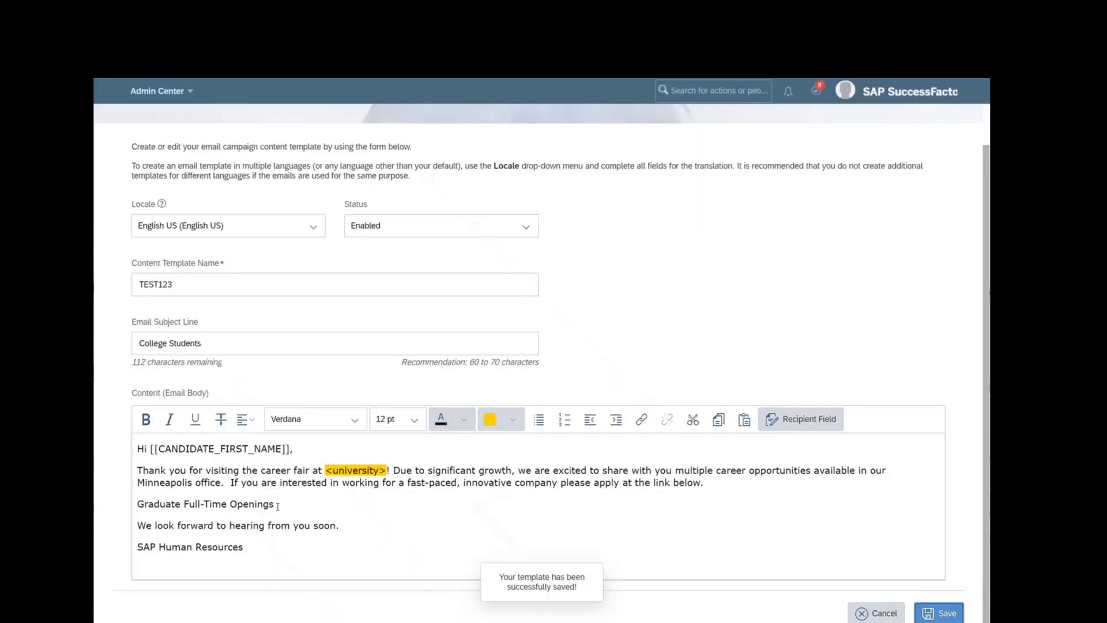
- Search 'content templat' and open Manage Email Campaign Content Templates to find TEST123 listed
scroll(561, 522, "up", 1)
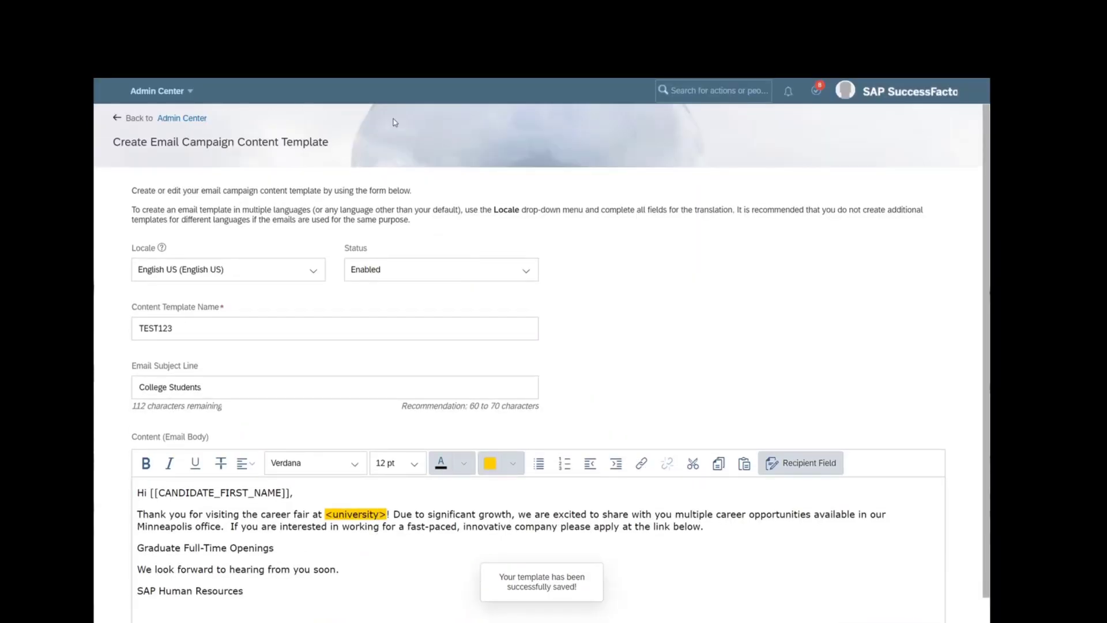
left_click(715, 91)
type("con")
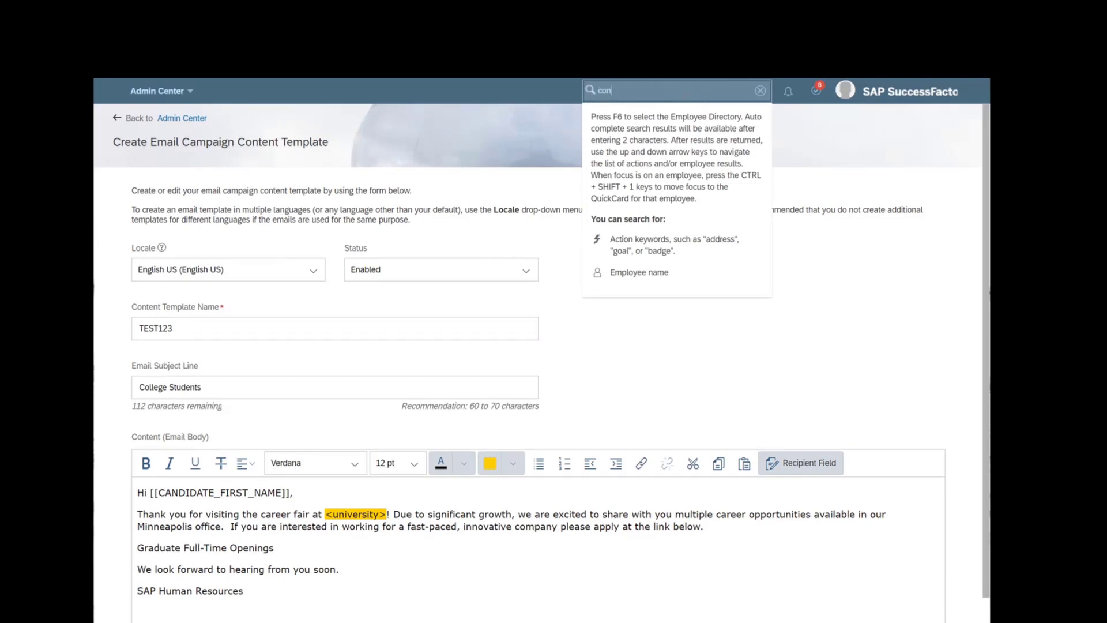
type("tent template")
left_click(683, 112)
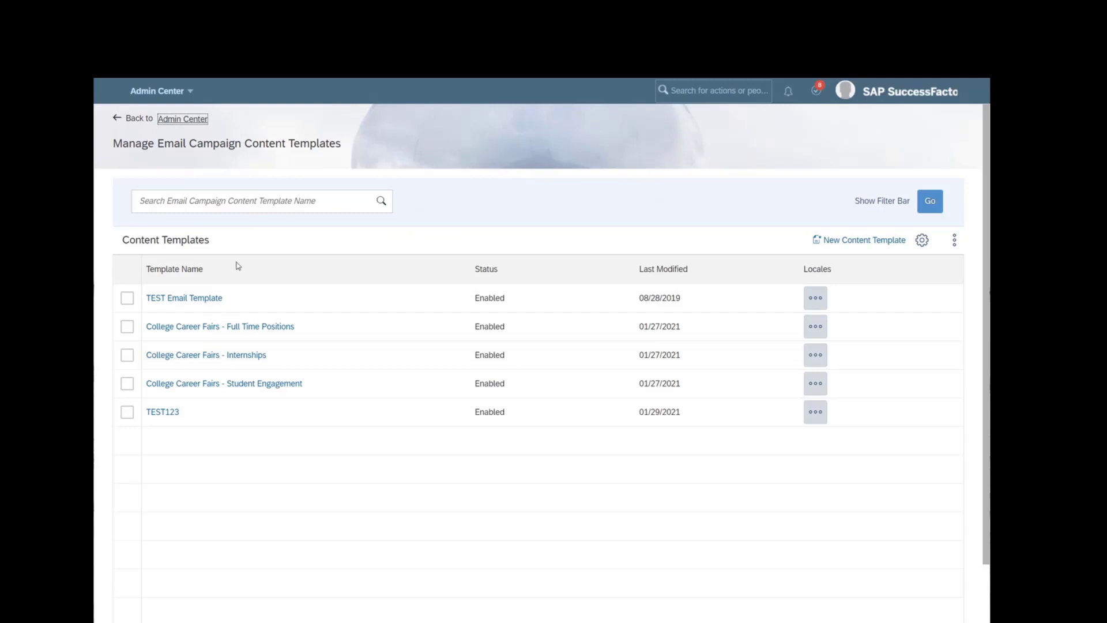
left_click(177, 92)
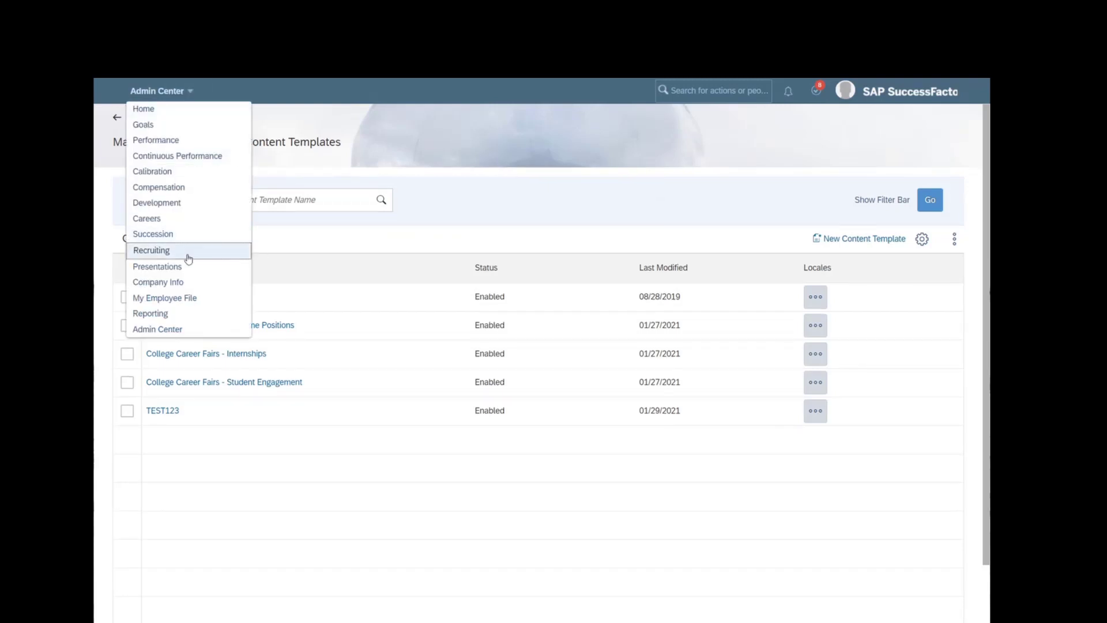
- Go to Recruiting's Marketing email campaigns and hide the filter bar above the list
left_click(185, 252)
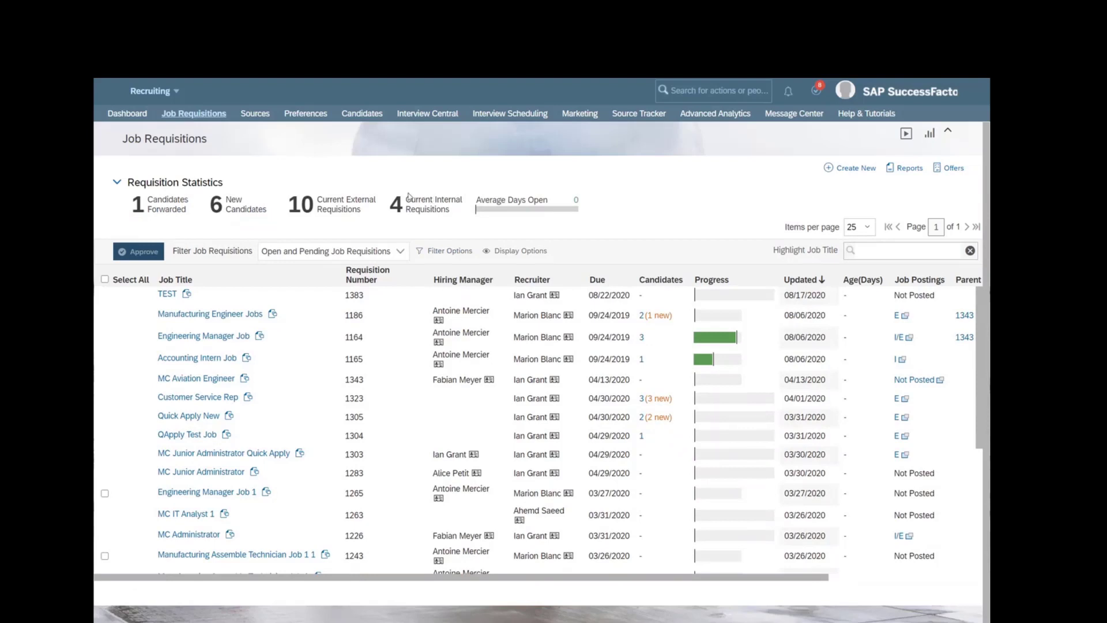
left_click(583, 116)
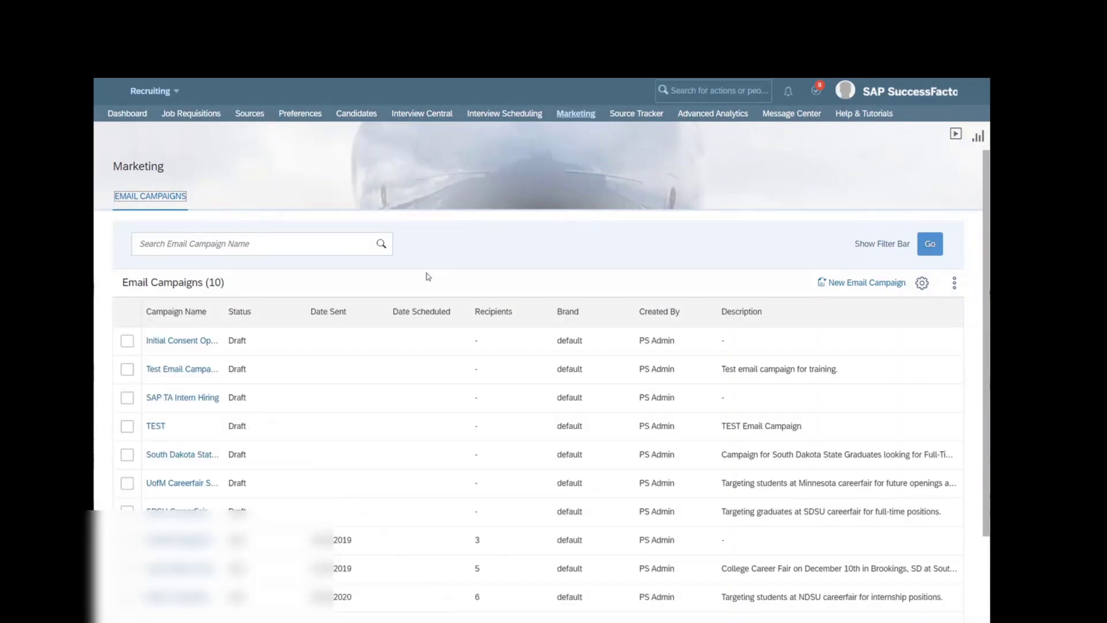
left_click(882, 244)
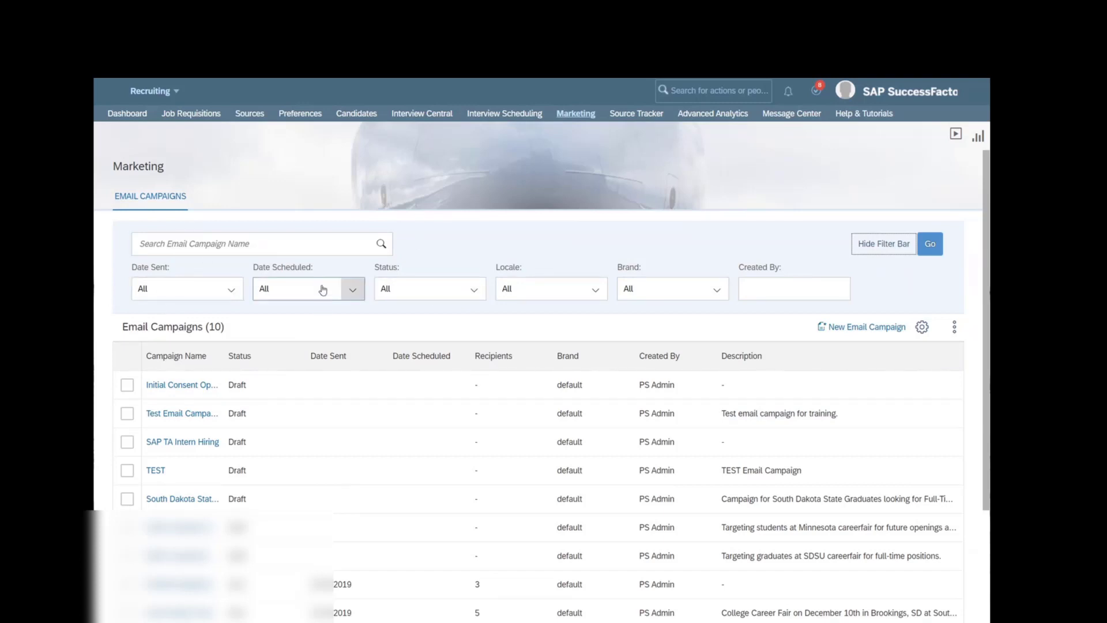
left_click(802, 289)
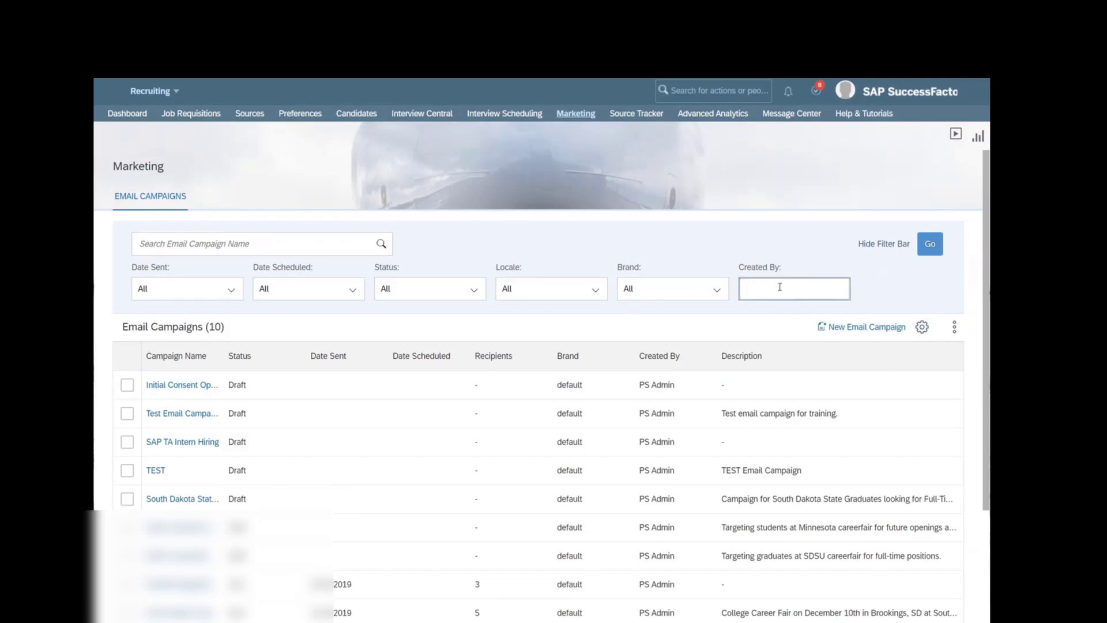
left_click(905, 247)
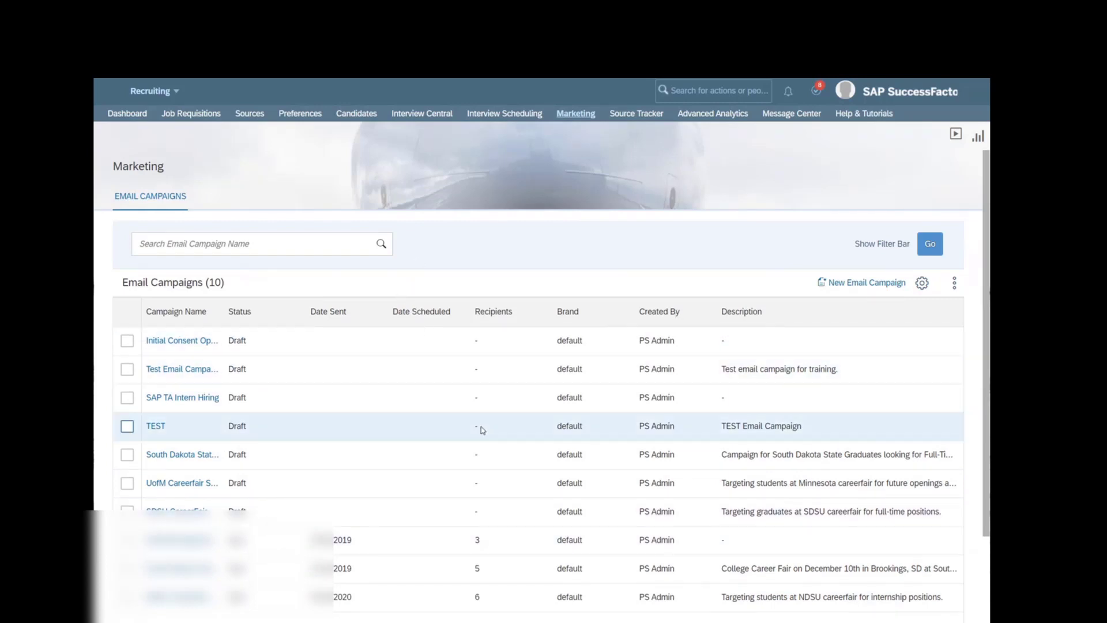
scroll(482, 432, "down", 1)
scroll(481, 432, "up", 1)
- Create a new email campaign named TEST123 with description 'College career fairs'
left_click(854, 288)
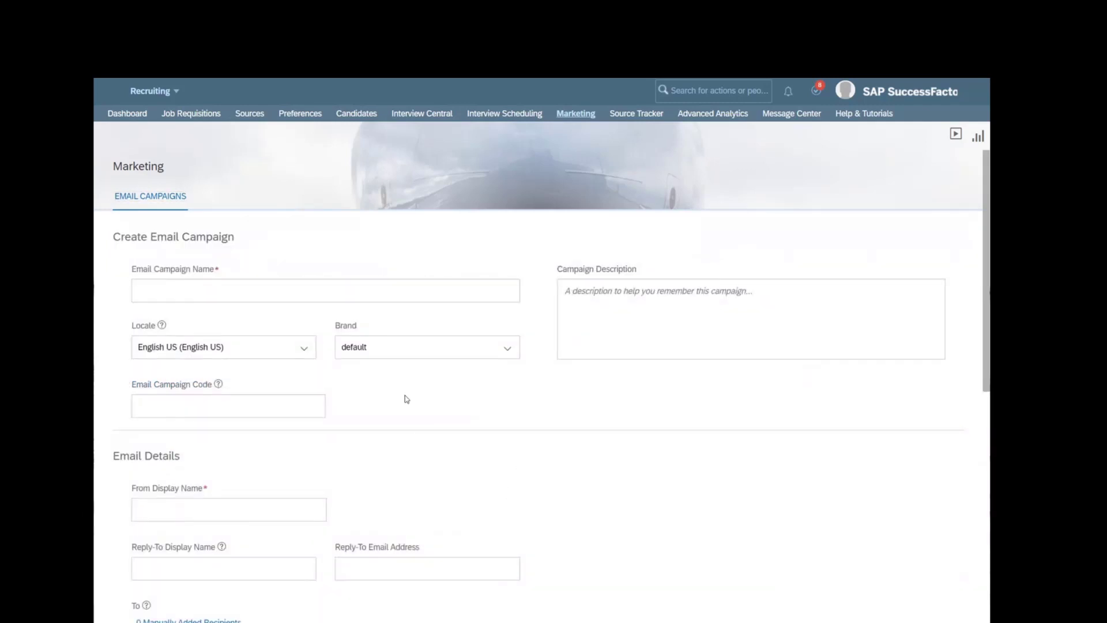
left_click(241, 289)
type("T")
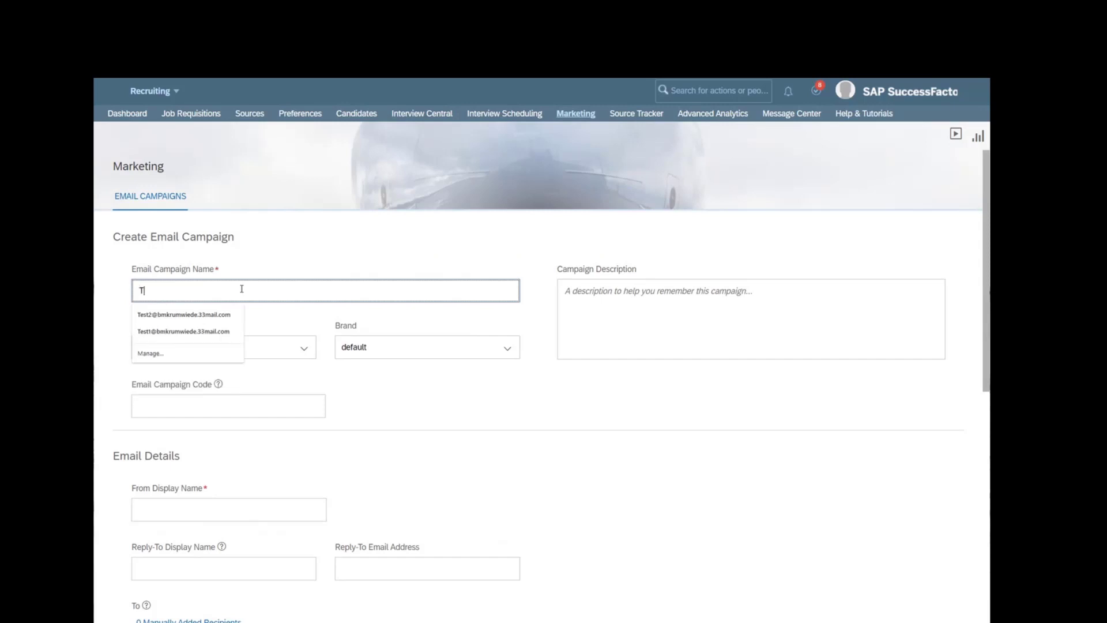
type("EST123")
left_click(414, 396)
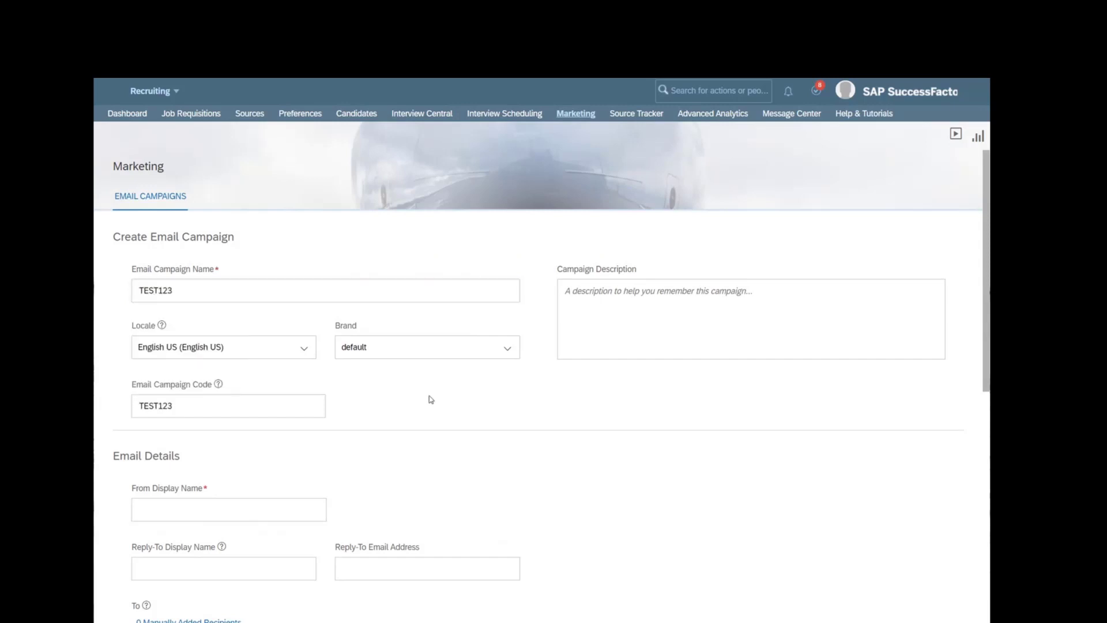
left_click(694, 333)
left_click(694, 334)
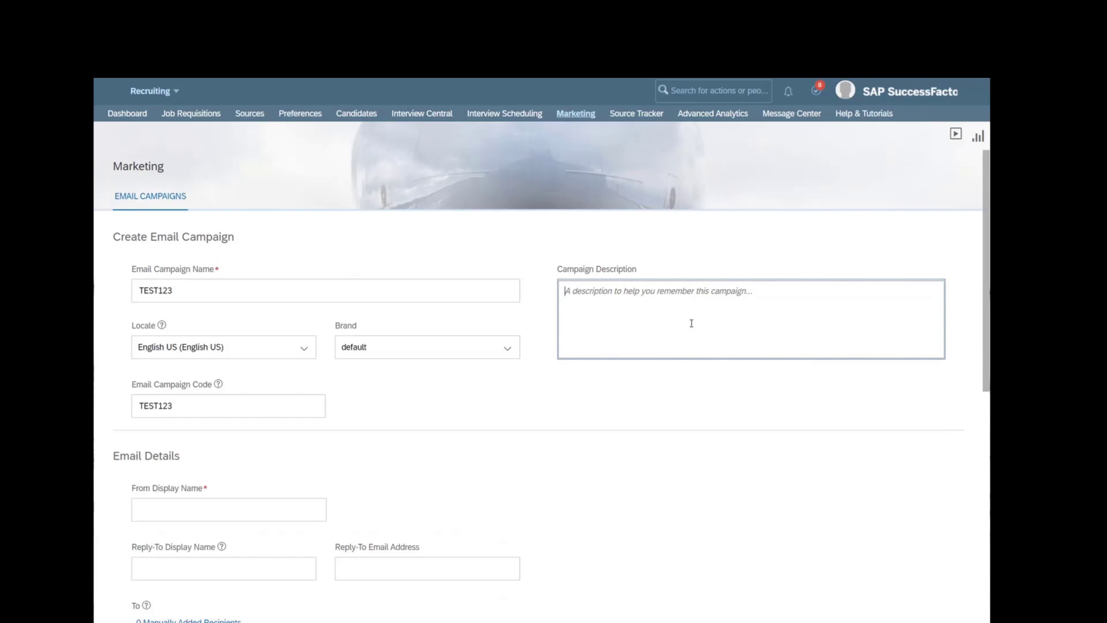
type("C")
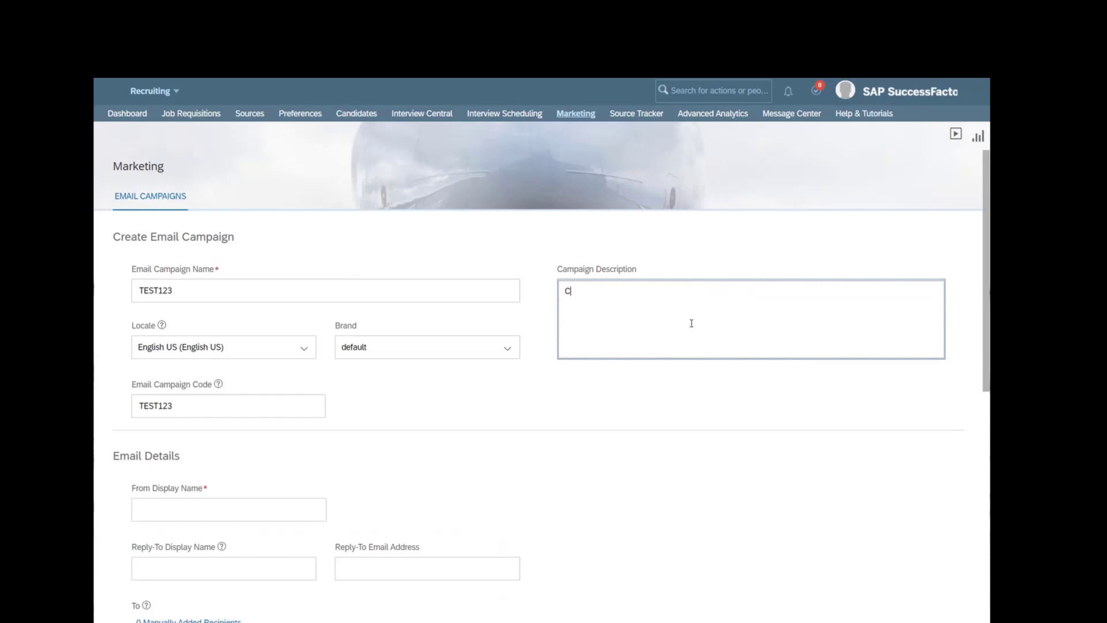
type("ollege career fairs")
left_click(364, 415)
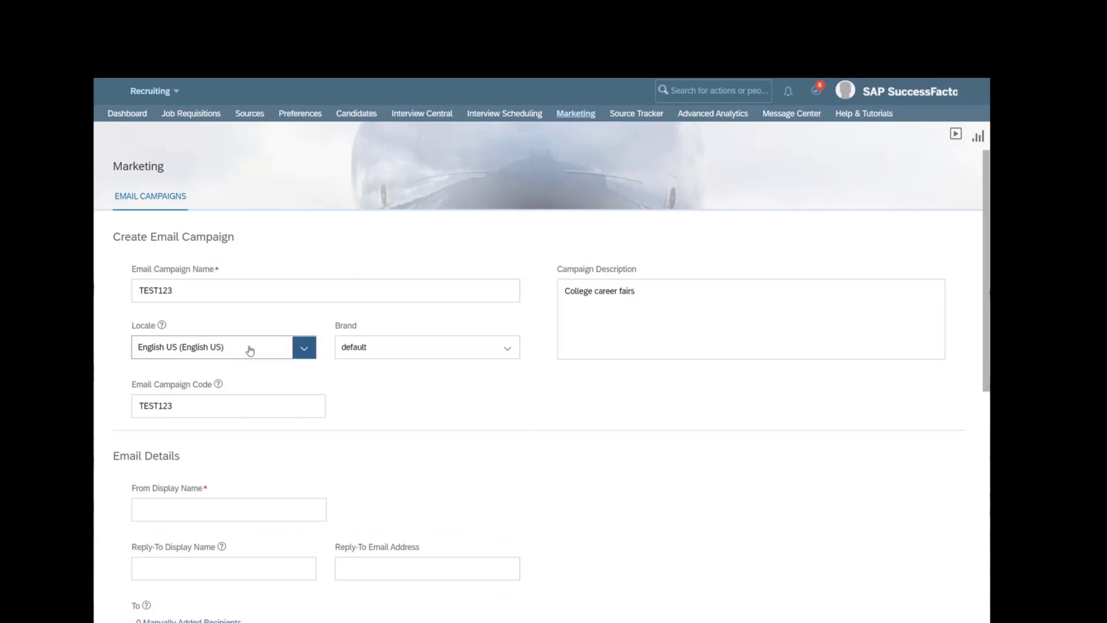
- Keep English US as the locale and the default brand
left_click(241, 355)
left_click(247, 348)
left_click(373, 349)
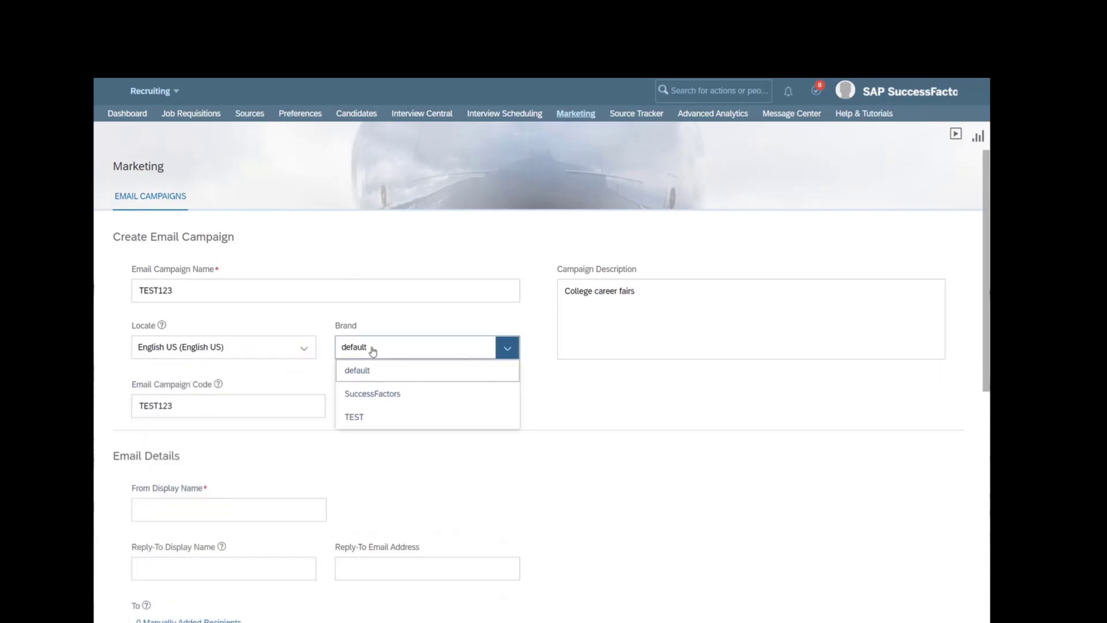
left_click(371, 349)
- Verify the campaign name and auto-filled code both read TEST123, leaving them unchanged
left_click(231, 416)
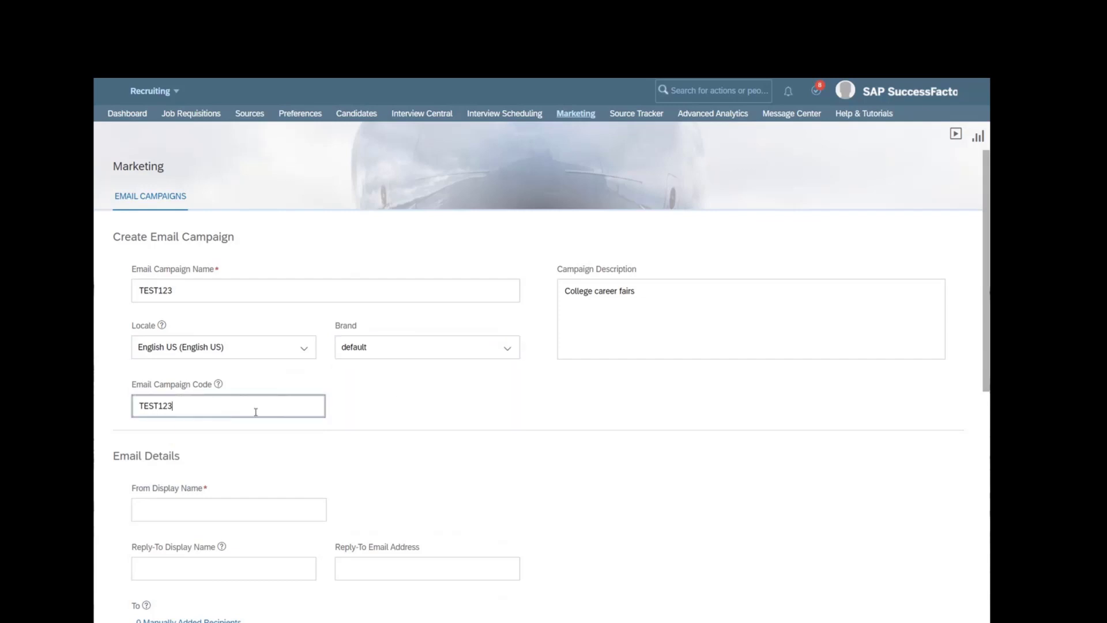
key("ctrl+a")
left_click(244, 409)
double_click(245, 412)
left_click(232, 414)
left_click(231, 286)
left_click_drag(209, 287, 123, 293)
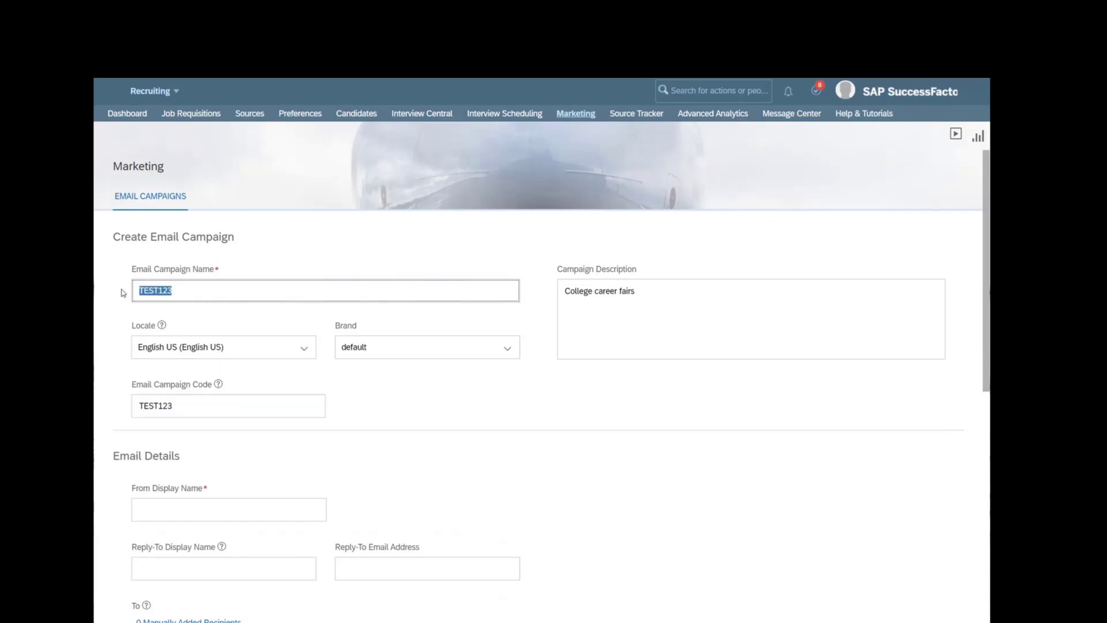
left_click(185, 294)
double_click(201, 413)
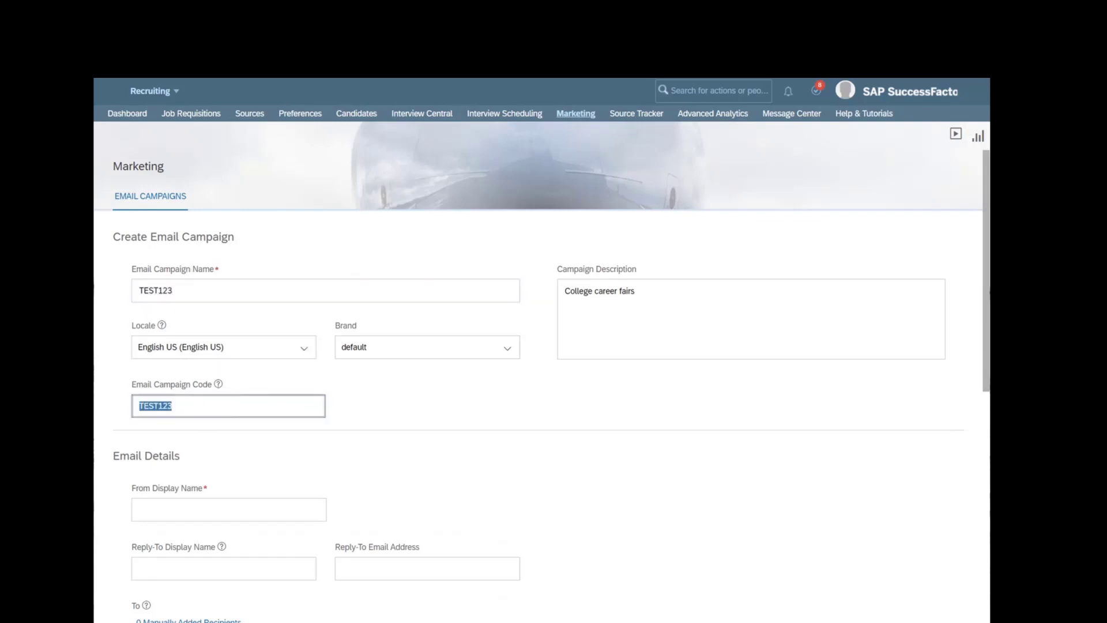
left_click(214, 407)
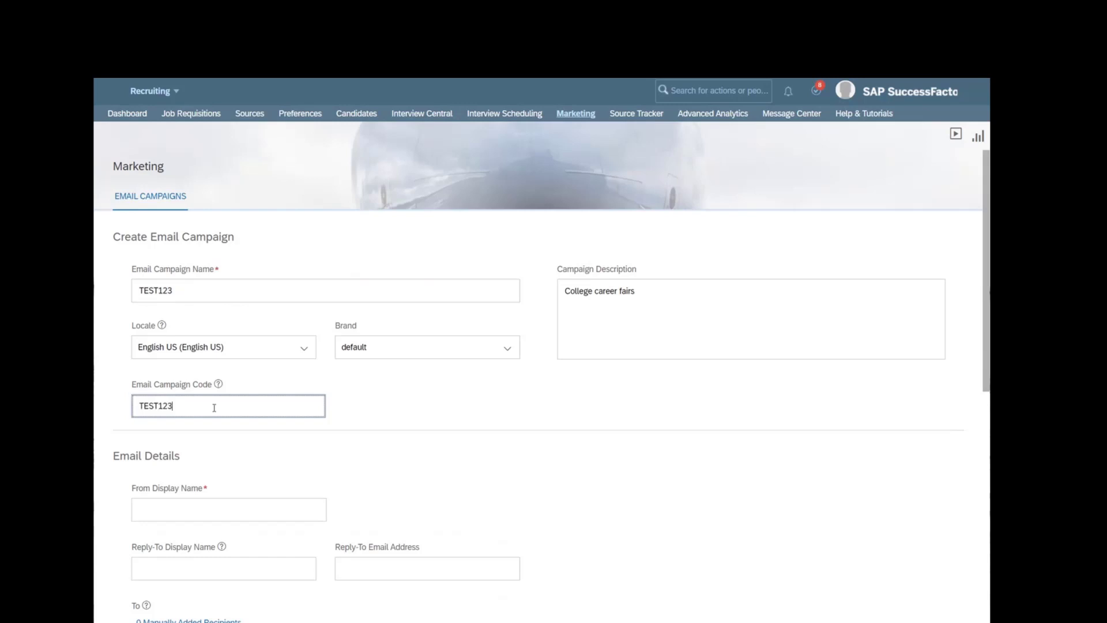
double_click(166, 400)
left_click(340, 423)
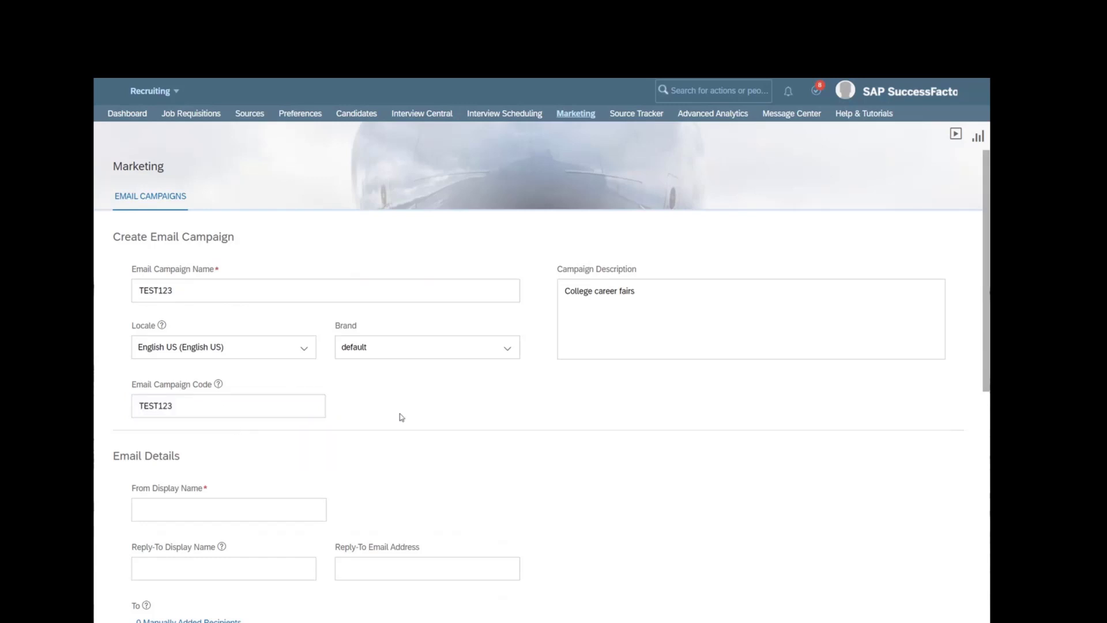
- Enter the sender e-mail address as the From Display Name
scroll(403, 420, "down", 5)
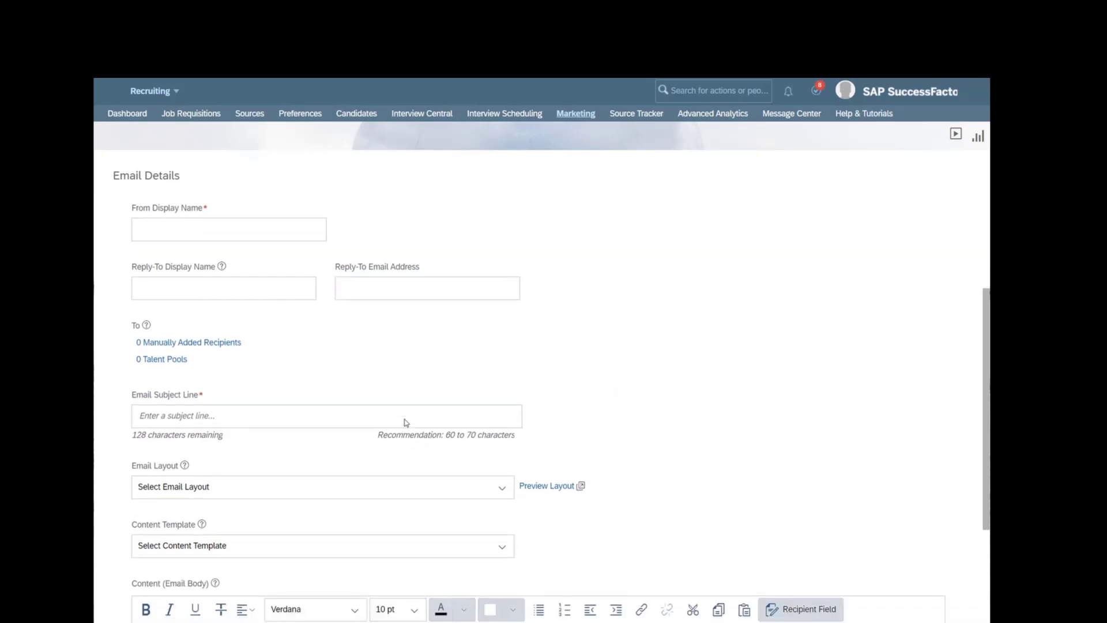
left_click(233, 235)
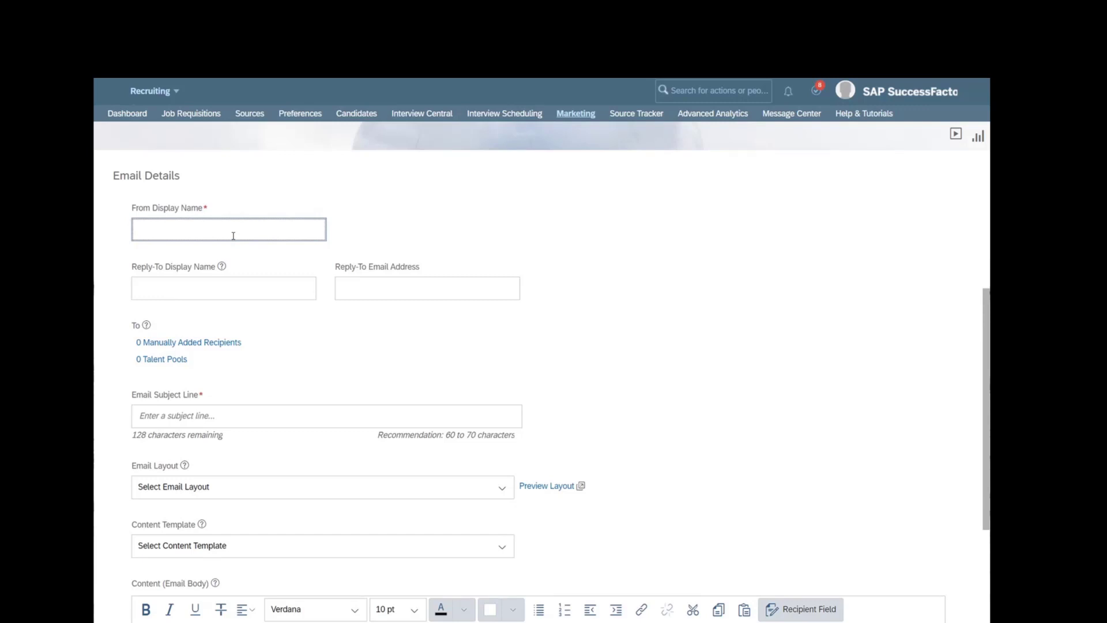
key("ctrl+a")
key("ctrl+c")
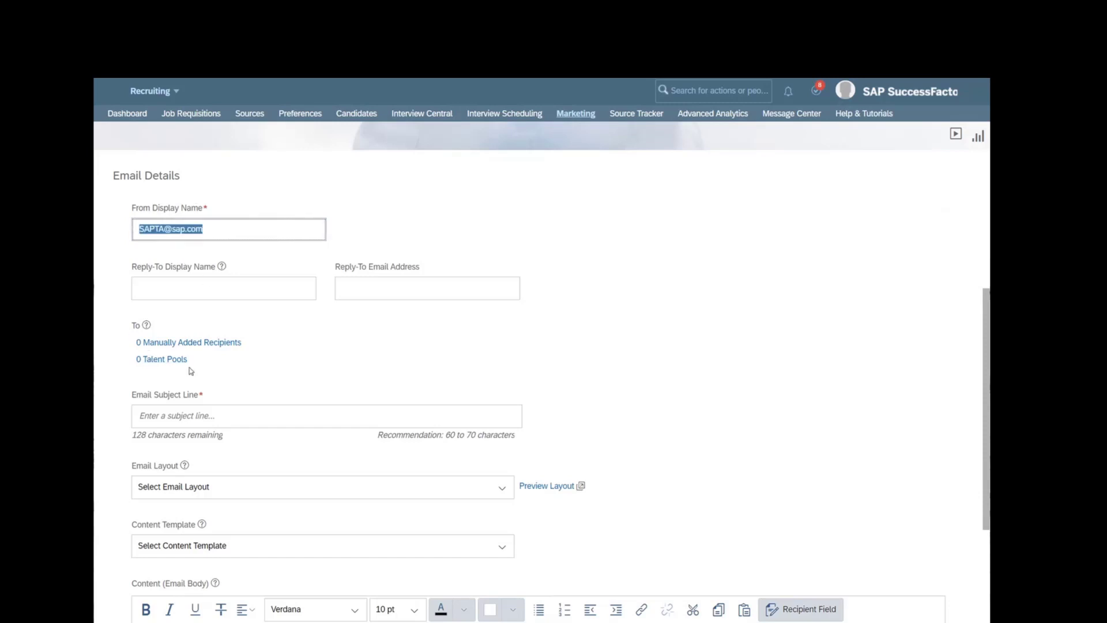
- Paste the sender address into Reply-To Display Name and Reply-To Email Address
left_click(236, 288)
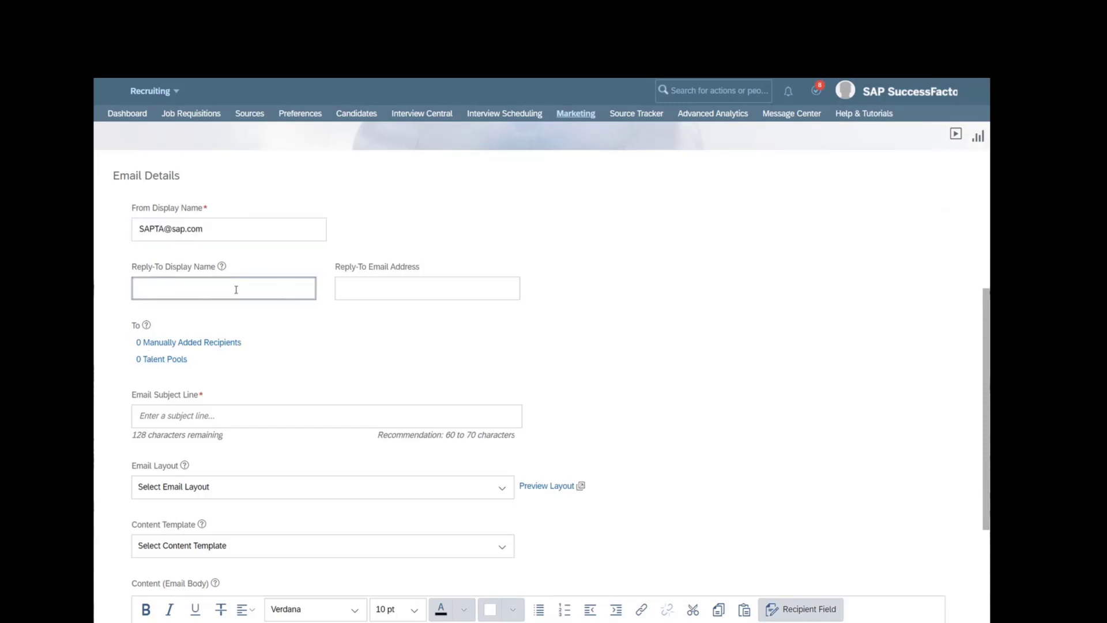
key("ctrl+v")
left_click(401, 289)
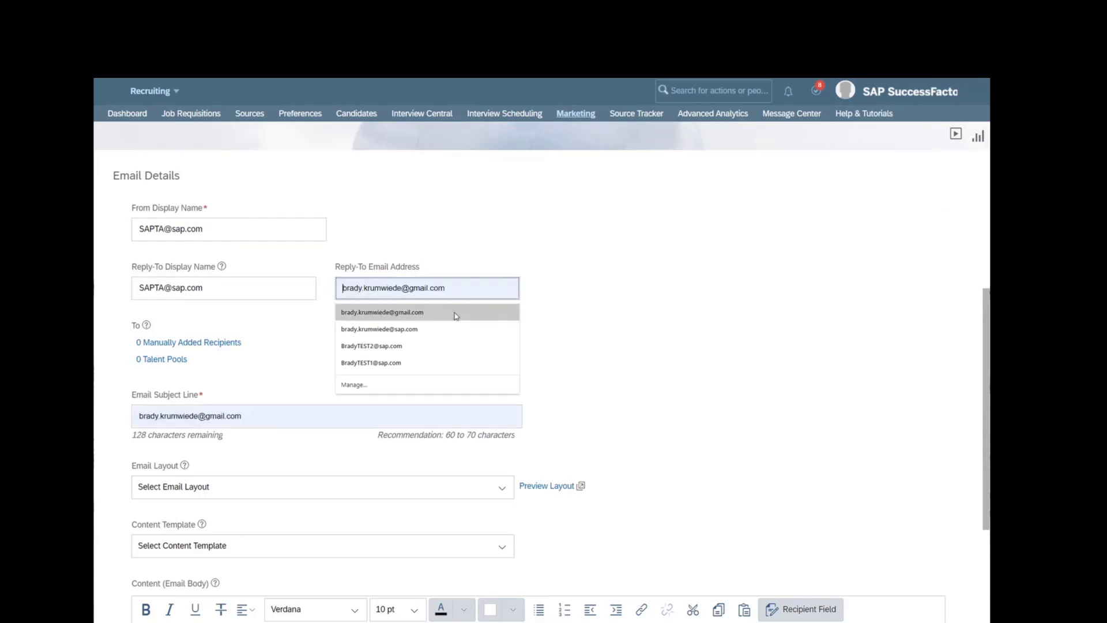
left_click(668, 321)
triple_click(181, 289)
key("ctrl+c")
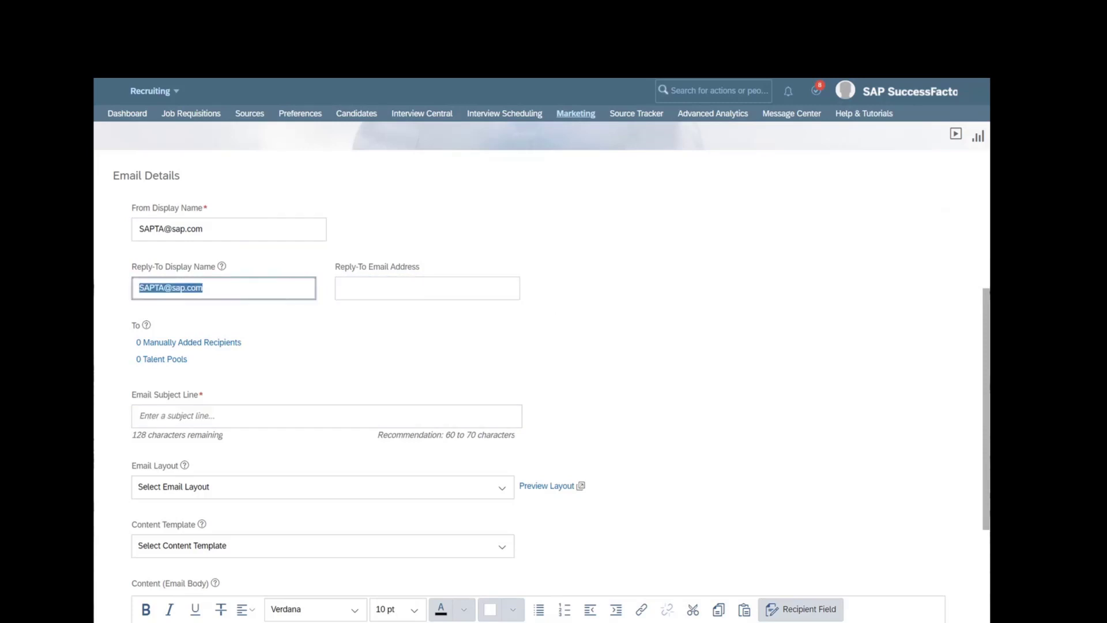
left_click(405, 291)
key("ctrl+v")
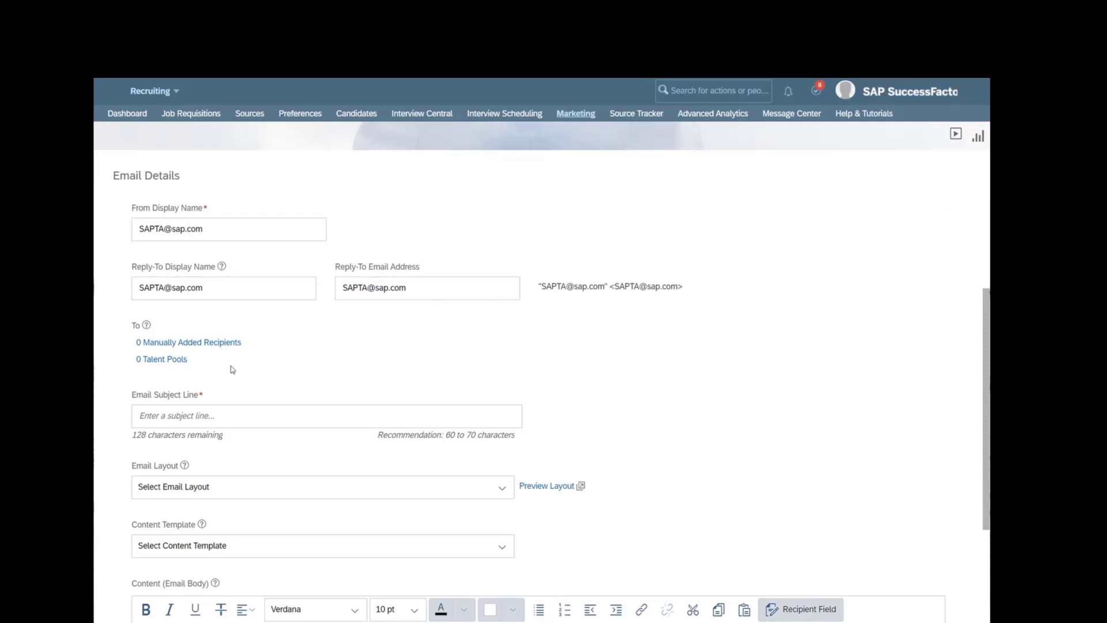
scroll(233, 369, "down", 1)
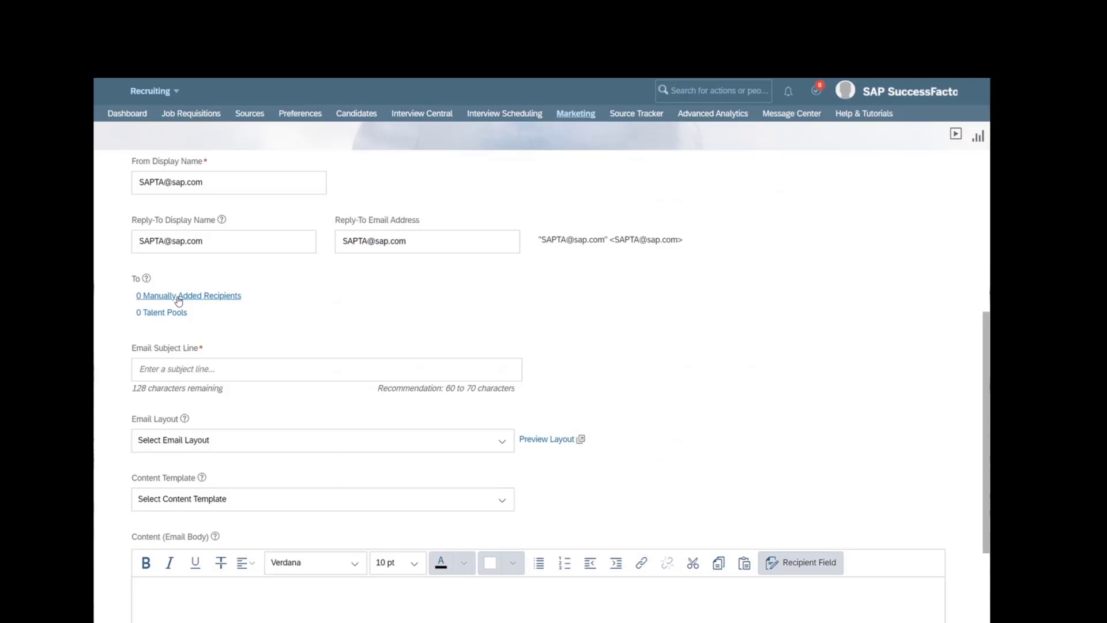
left_click(179, 298)
- Leave manual recipients empty and add the College Career Fair talent pool as recipients
left_click(231, 295)
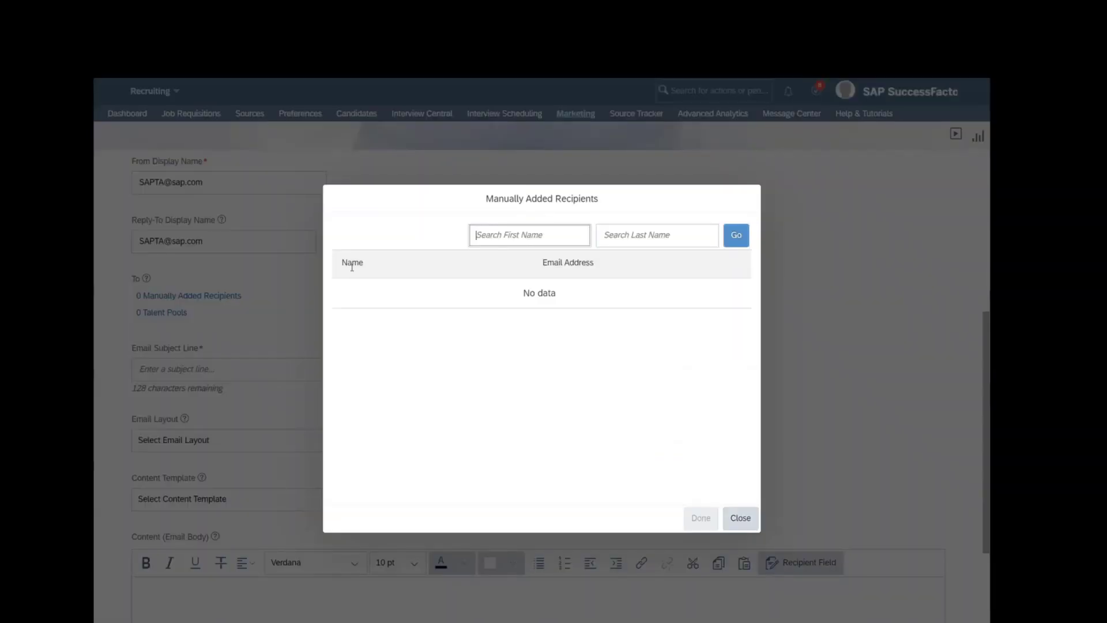
left_click(741, 519)
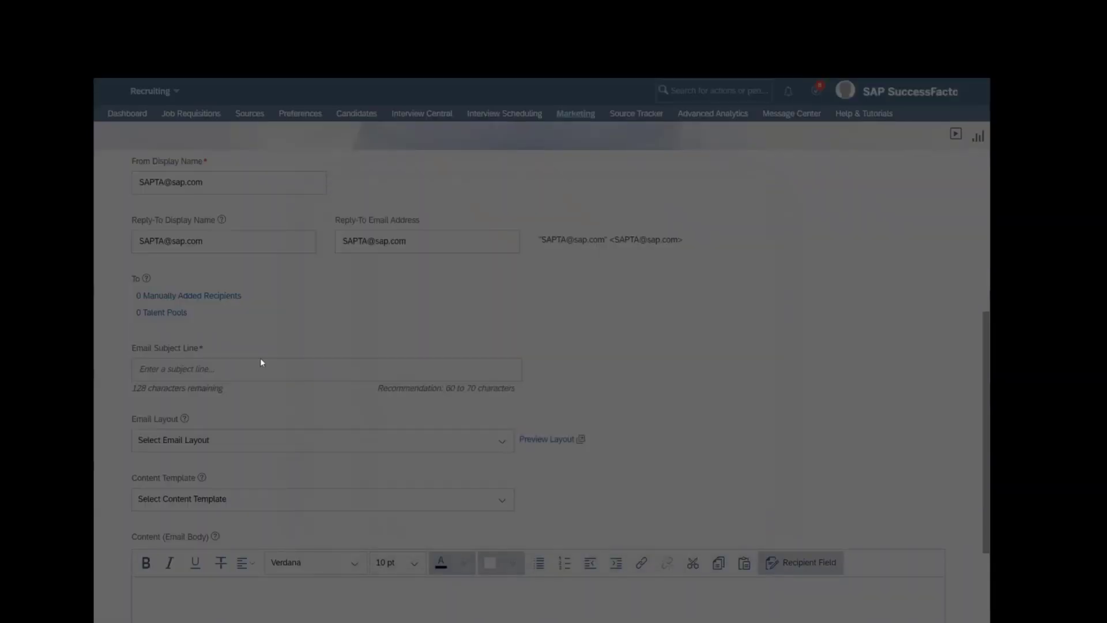
key("Tab")
key("Return")
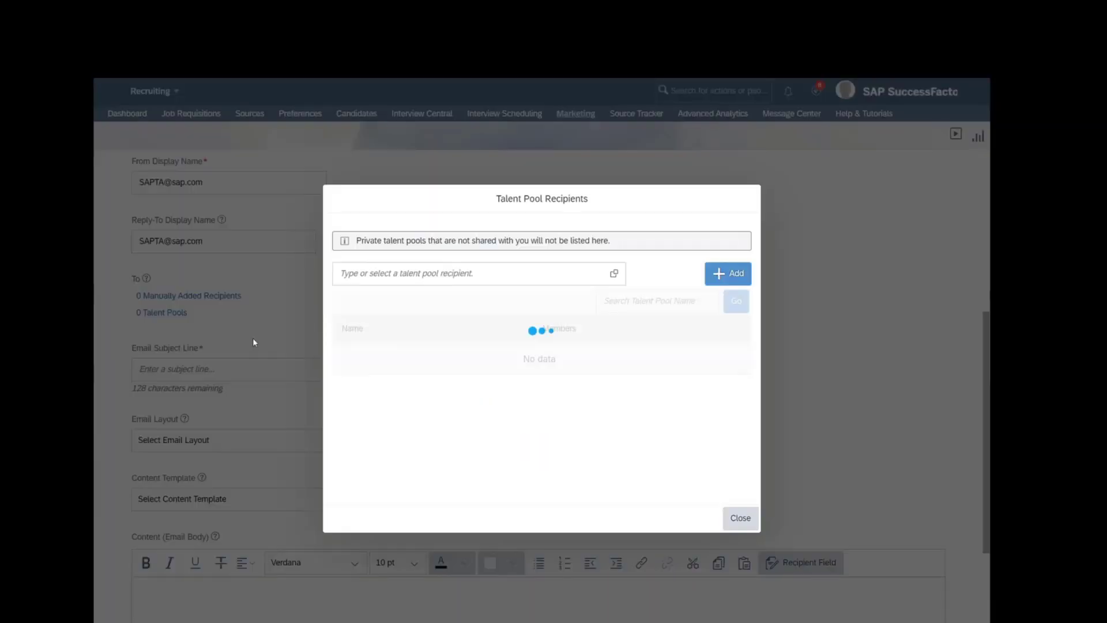
left_click(439, 274)
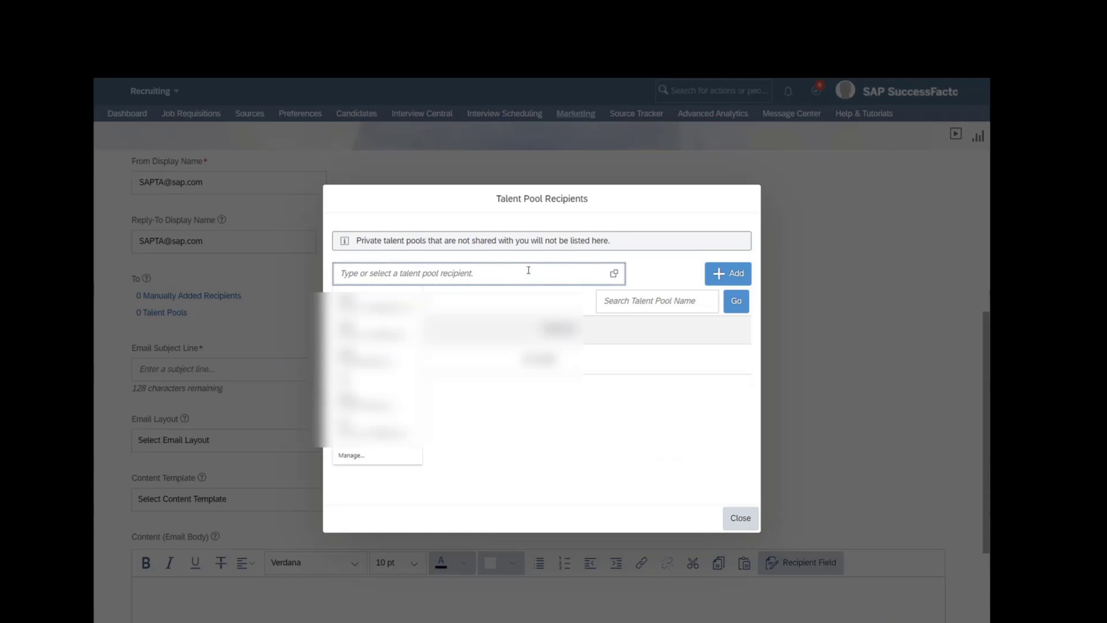
type("college Career Fair")
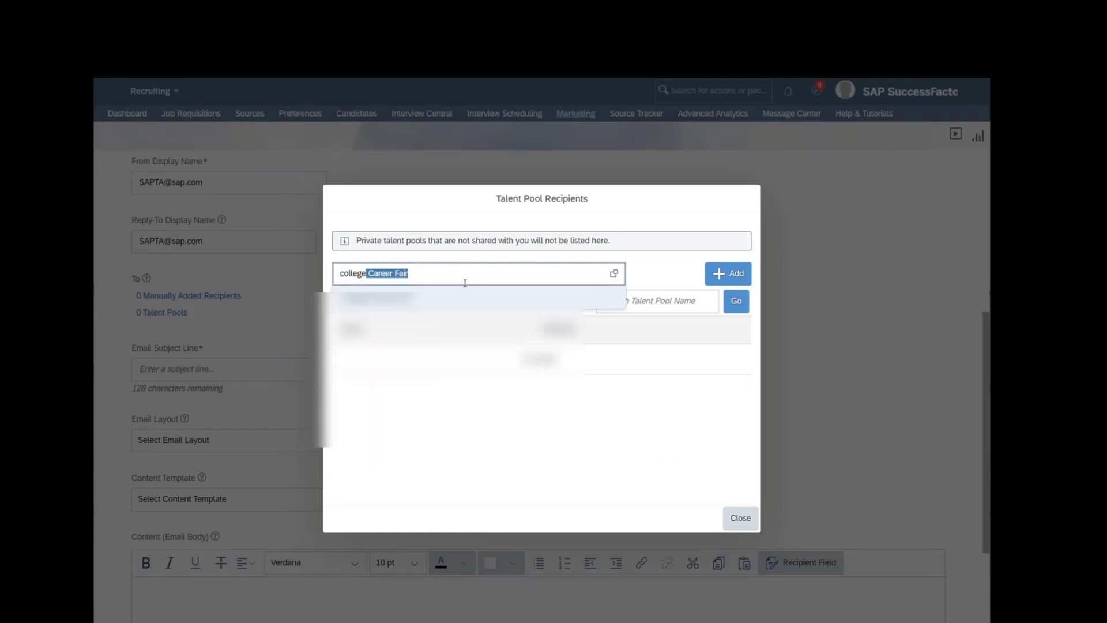
left_click(456, 291)
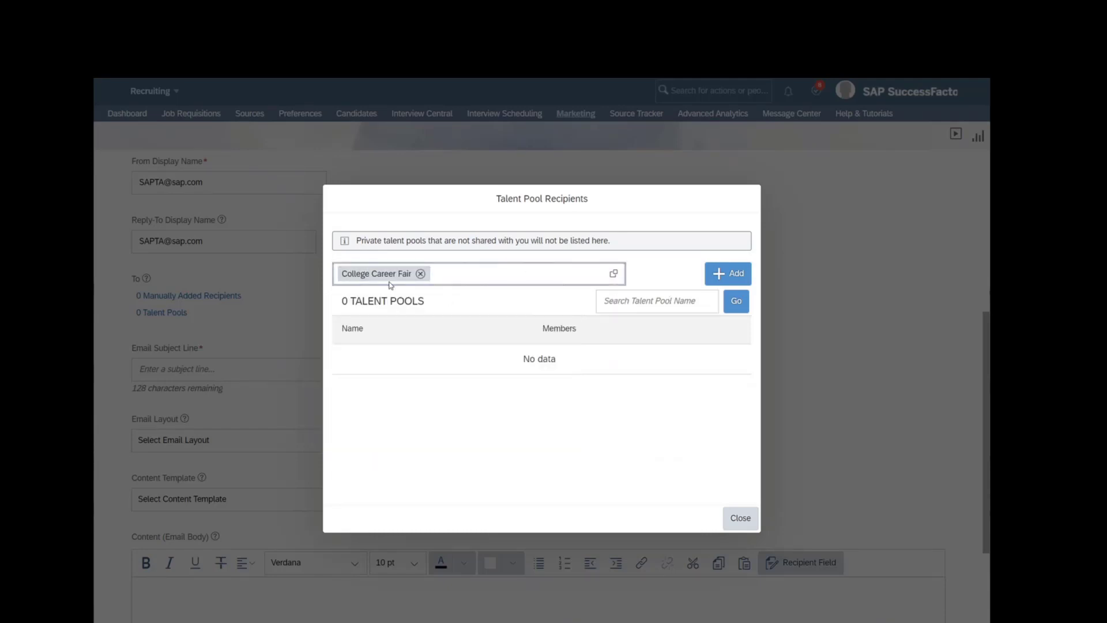
left_click(712, 287)
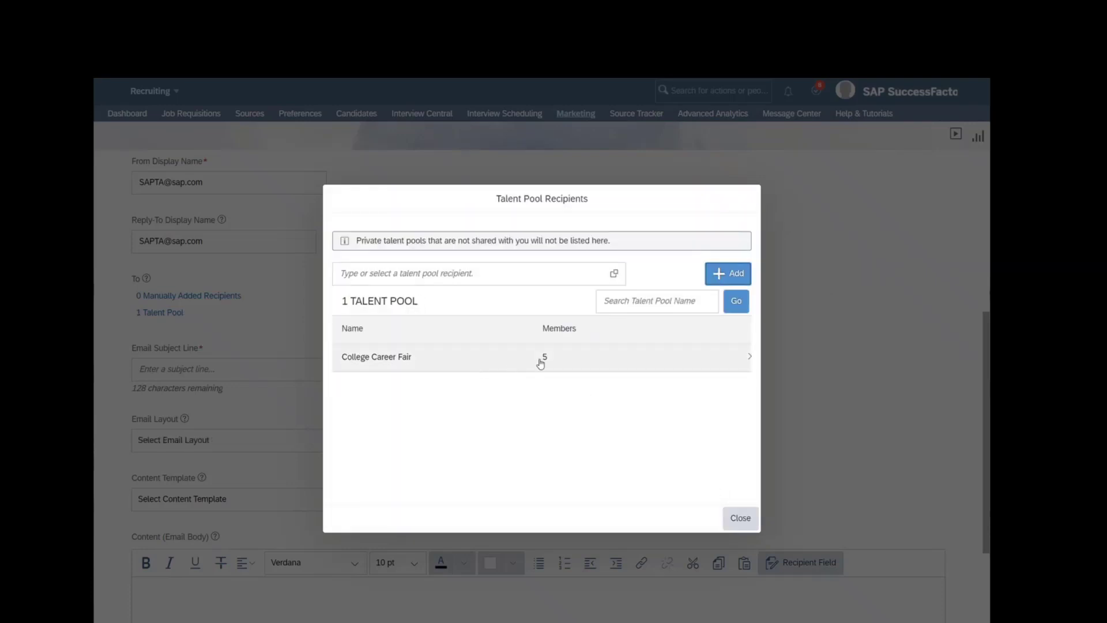
left_click(740, 518)
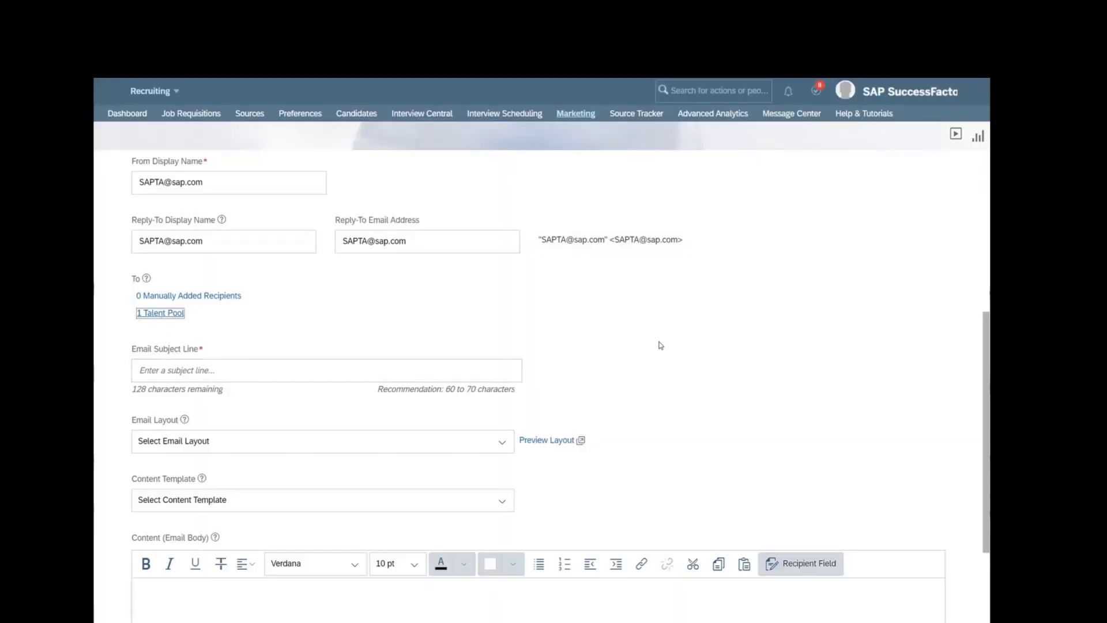
- Enter 'We are now hiring!' as the campaign email's subject line
left_click(660, 344)
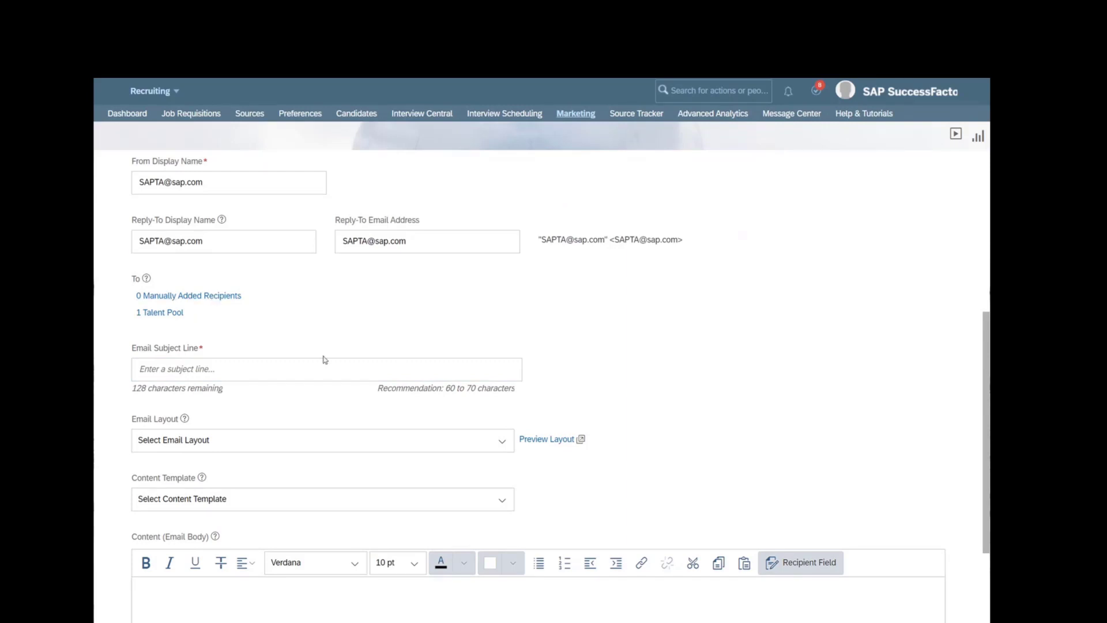
scroll(687, 420, "down", 1)
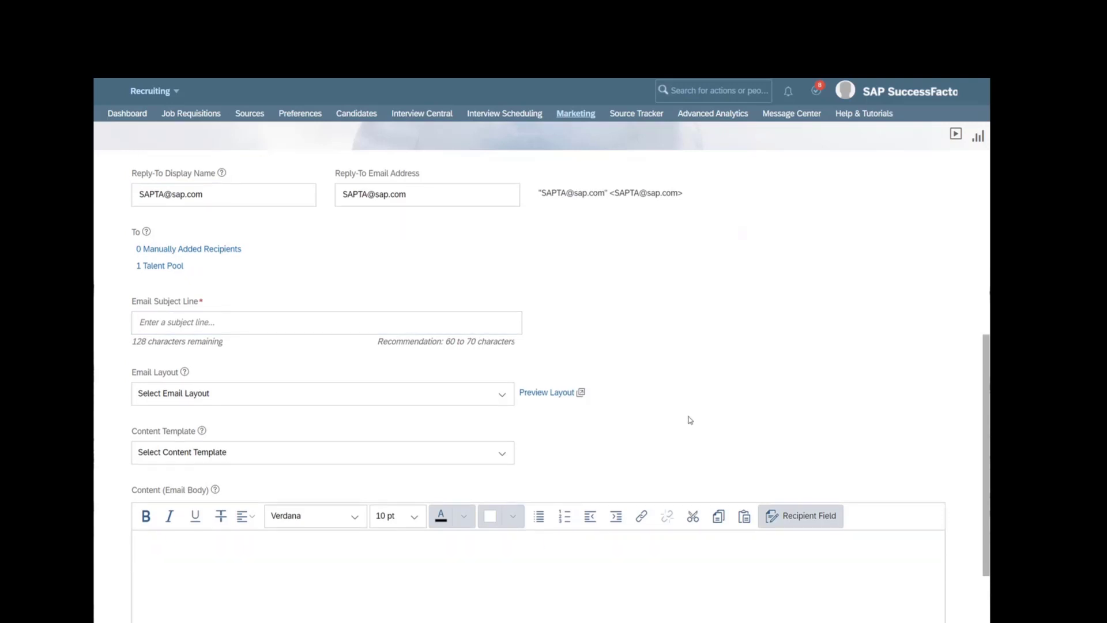
scroll(687, 420, "down", 1)
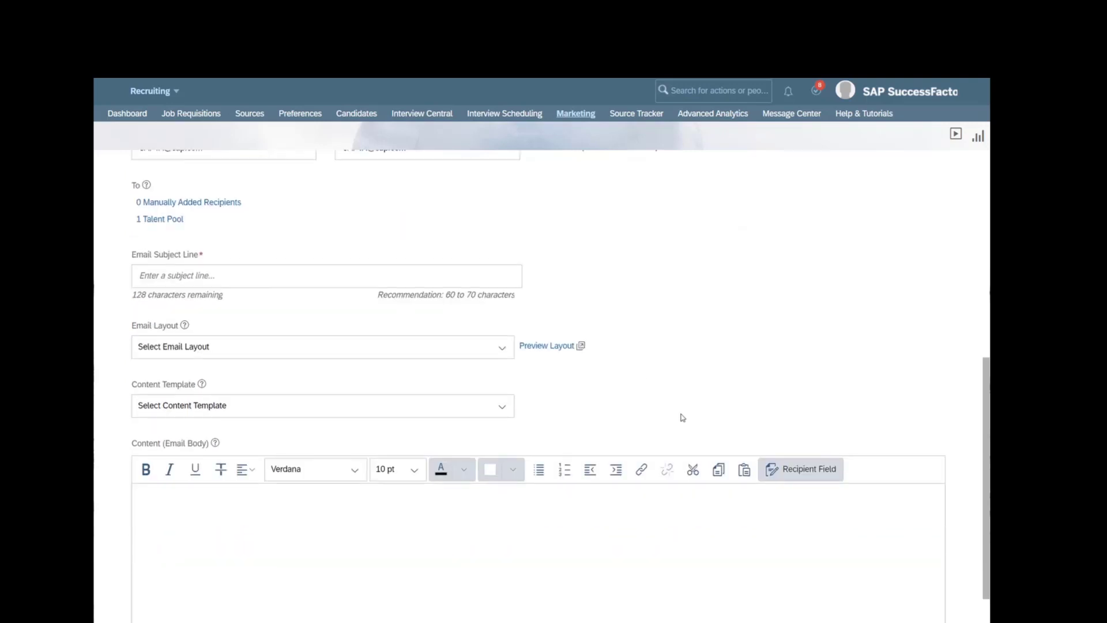
left_click(266, 281)
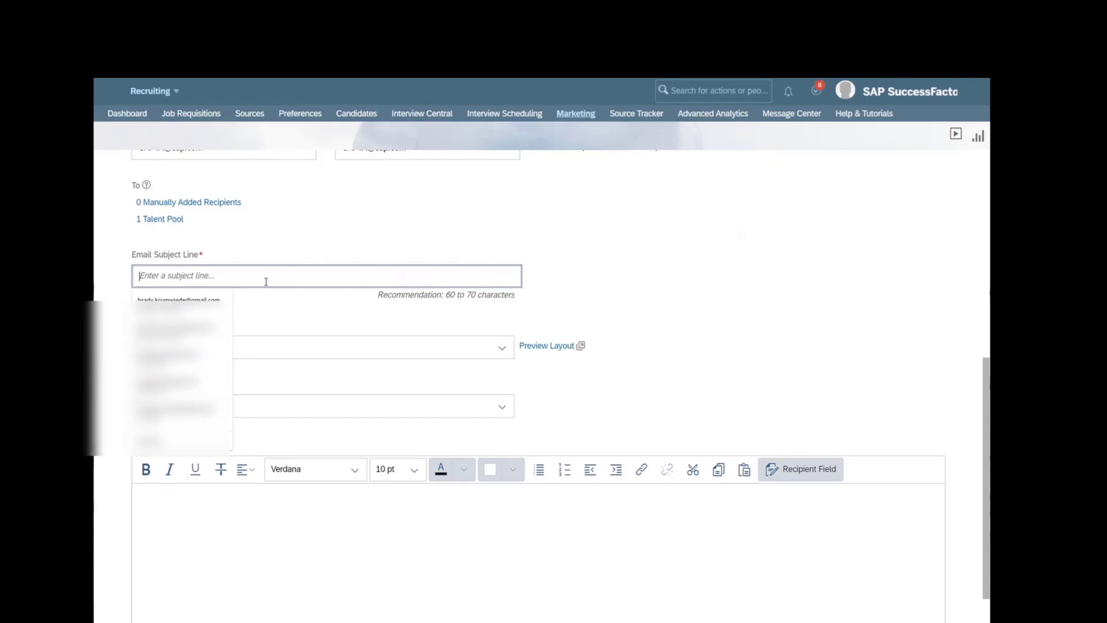
type("We are now hir")
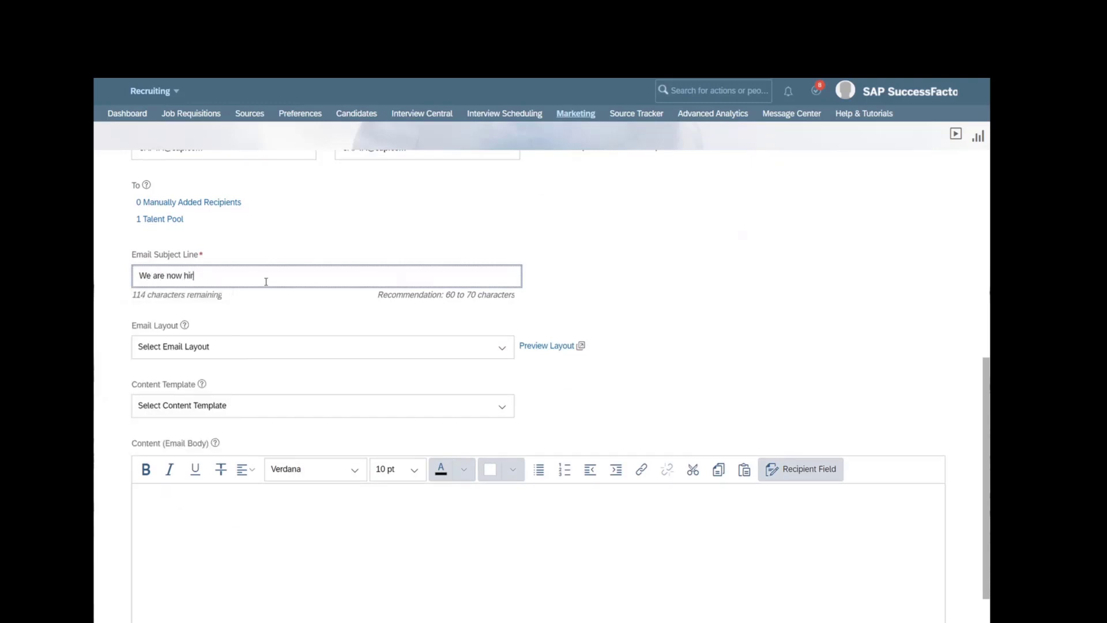
type("ing!")
left_click(657, 288)
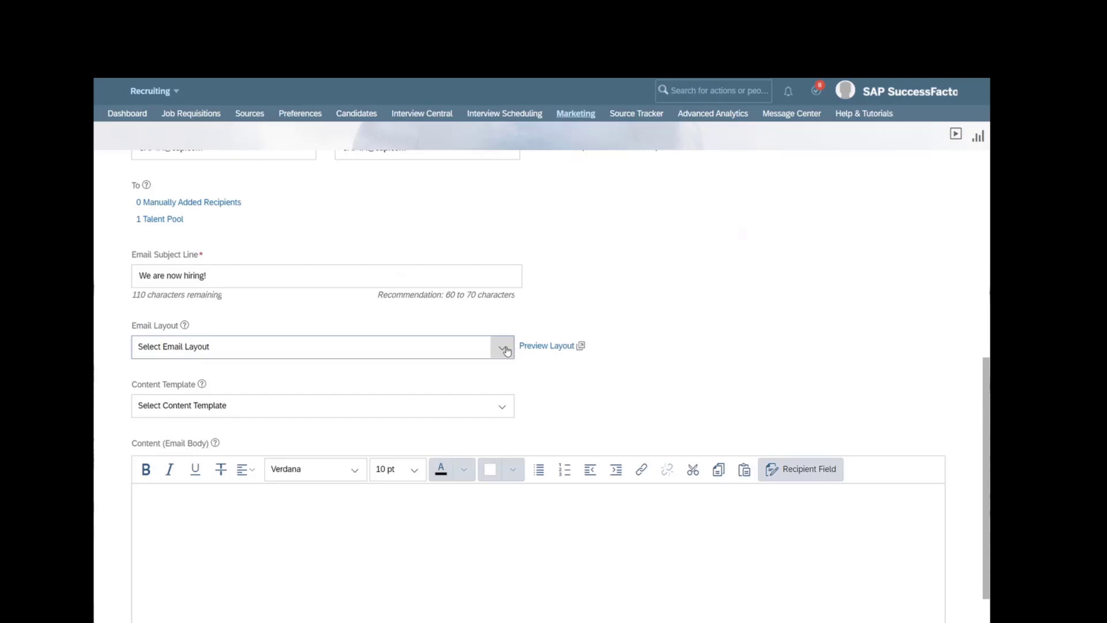
- Open the Email Layout list several times and close it without choosing a layout
scroll(506, 350, "down", 1)
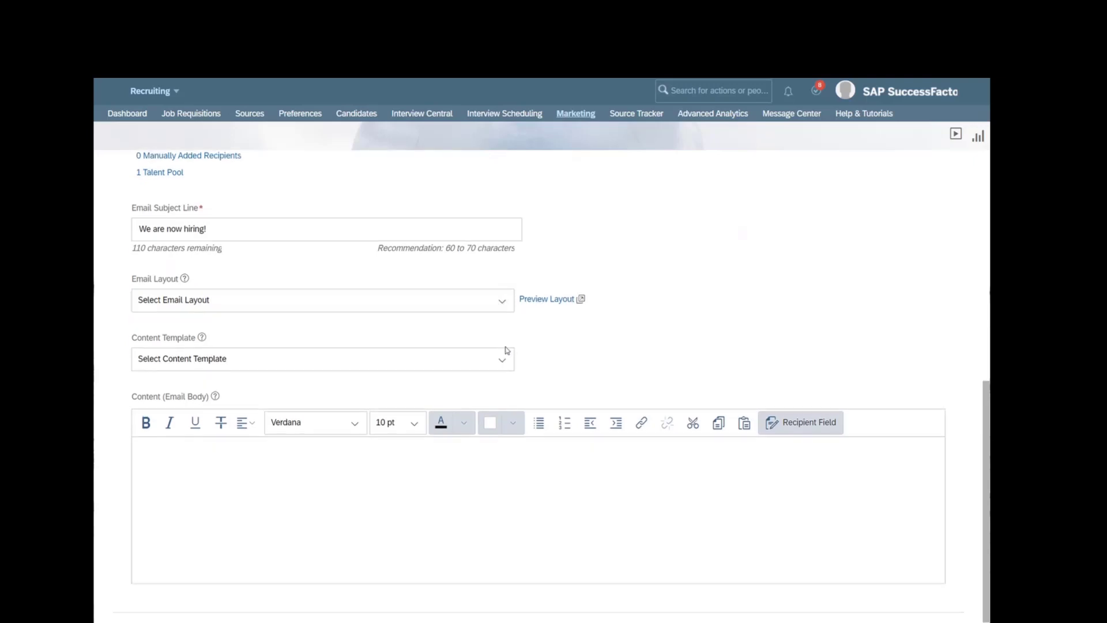
left_click(502, 303)
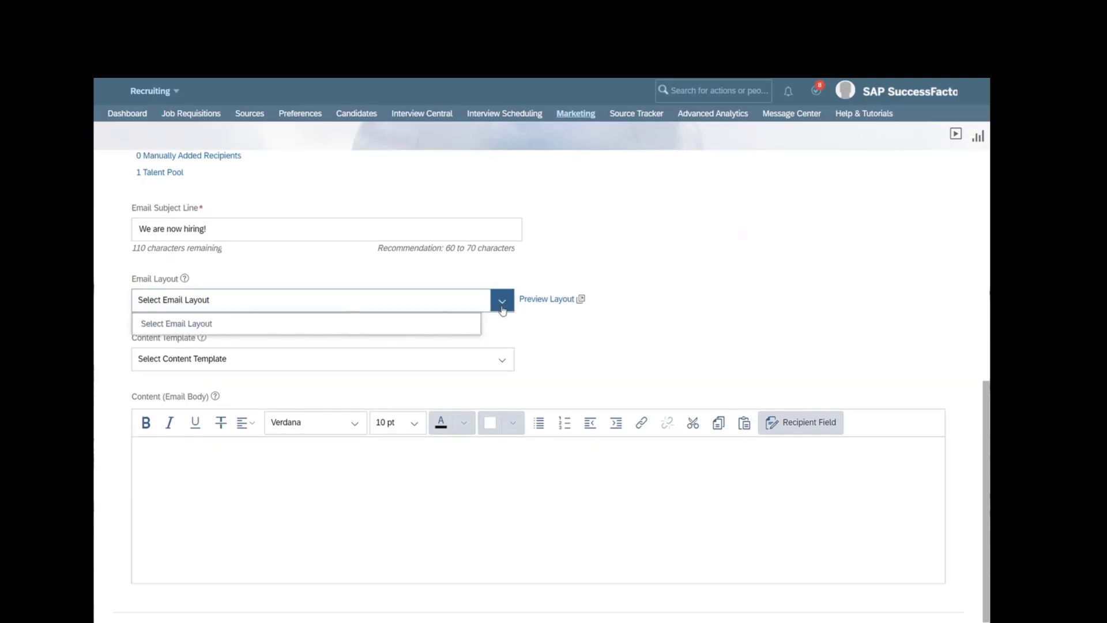
left_click(589, 344)
left_click(498, 308)
left_click(316, 330)
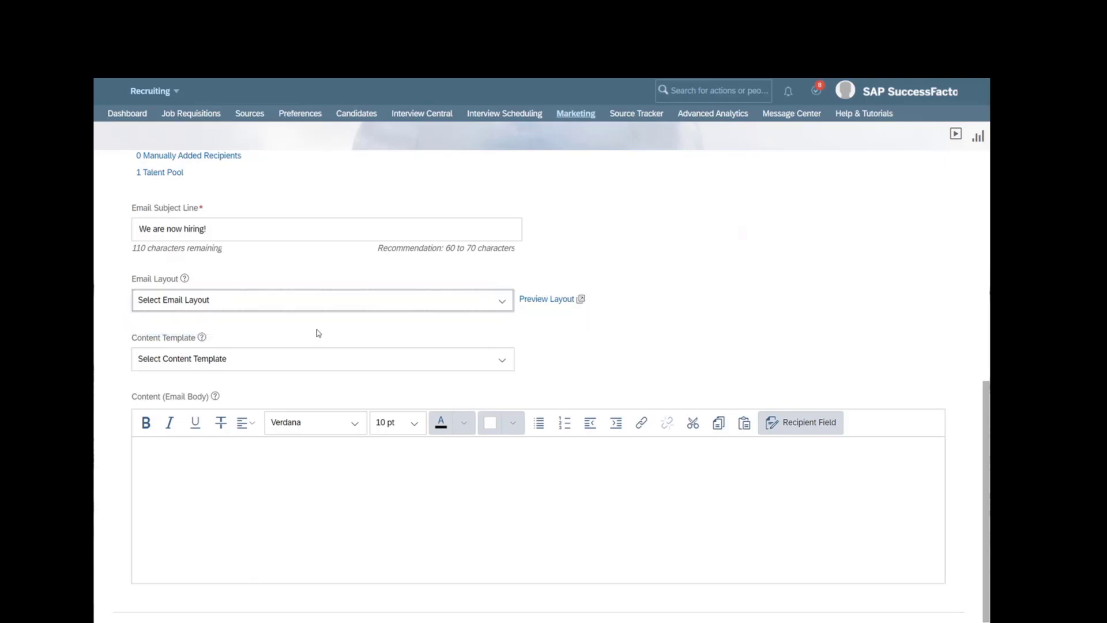
left_click(503, 302)
left_click(501, 359)
left_click(732, 326)
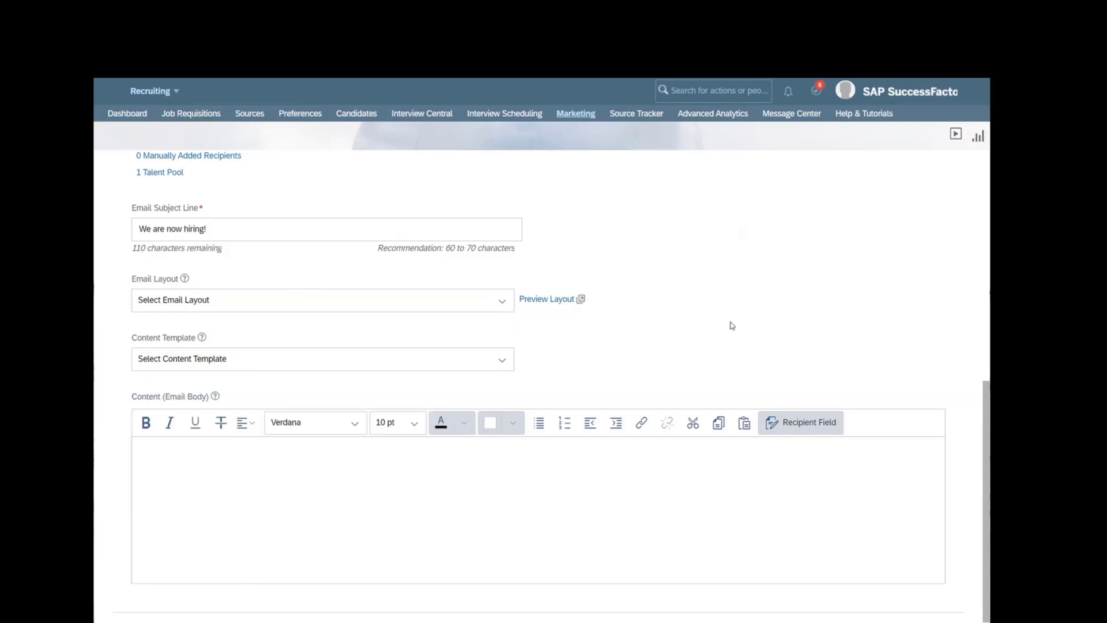
scroll(699, 326, "up", 8)
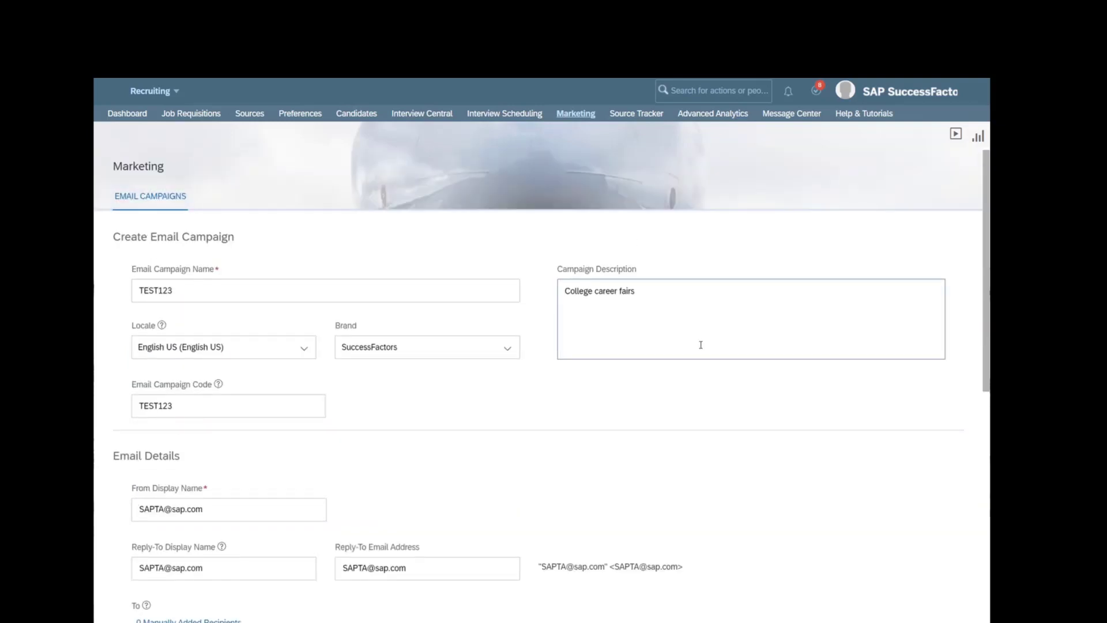
- Switch the Brand from SuccessFactors to 'default' and confirm the choice kept
left_click(421, 351)
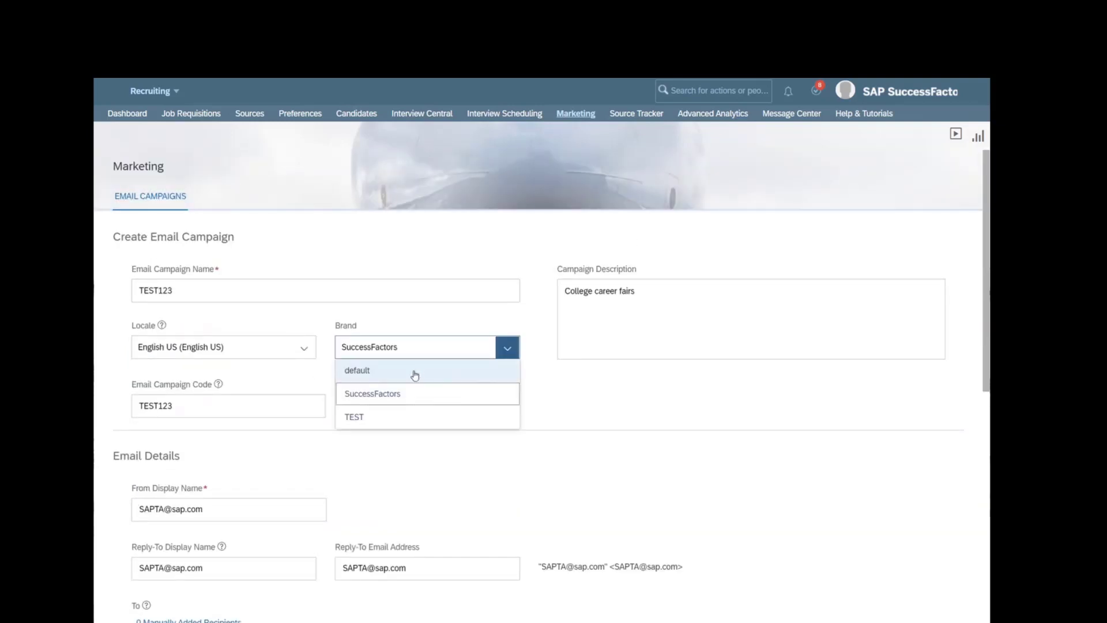
left_click(416, 375)
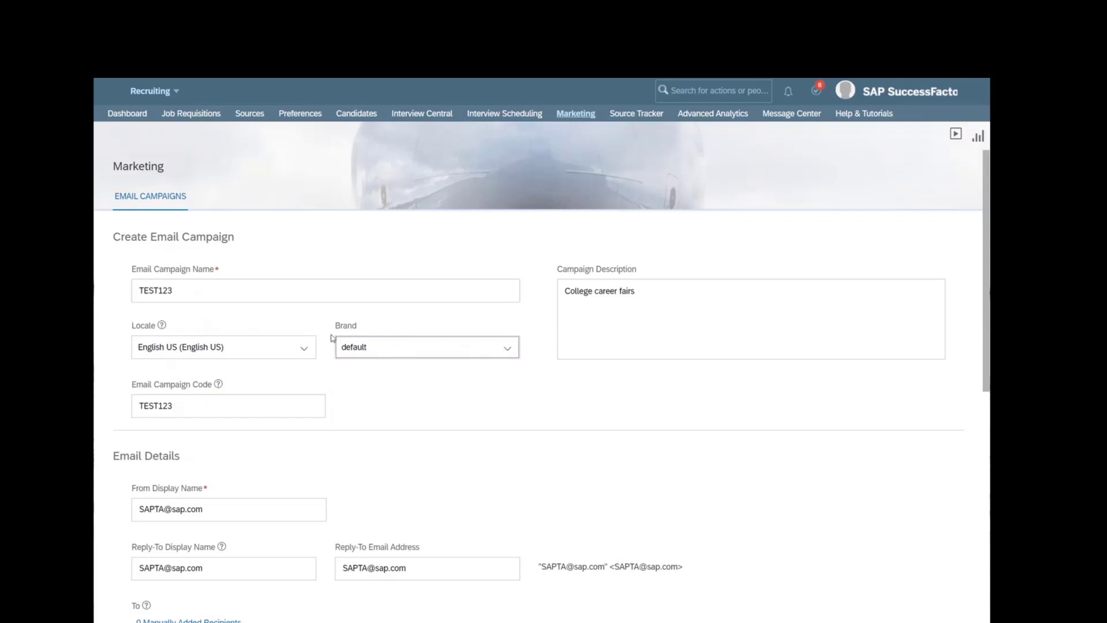
left_click(373, 396)
left_click(383, 361)
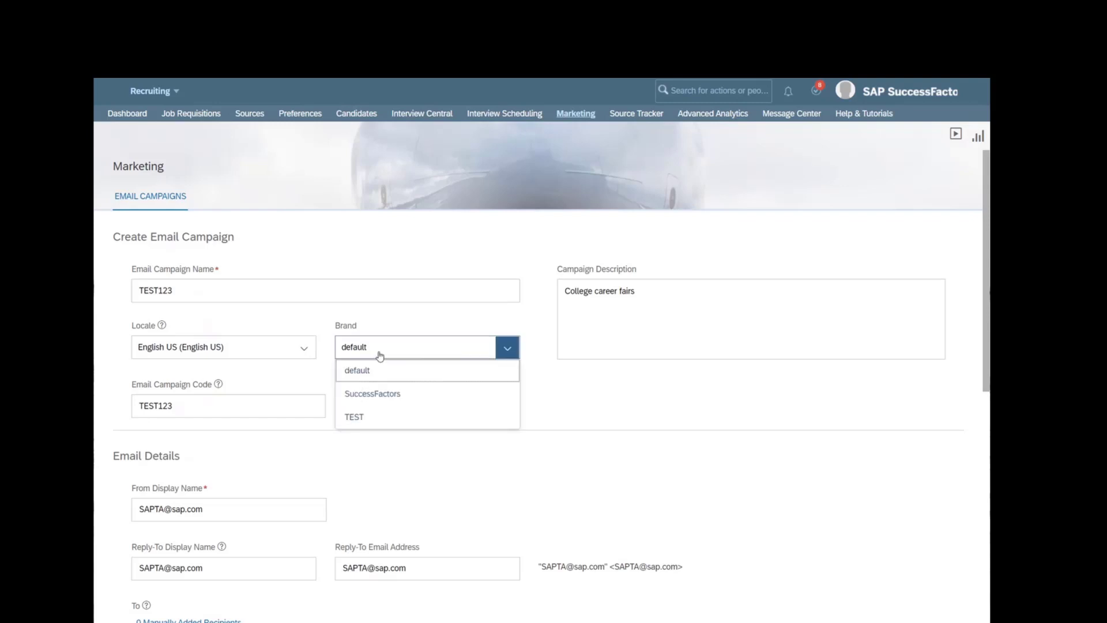
left_click(390, 372)
scroll(405, 414, "down", 1)
scroll(405, 414, "down", 8)
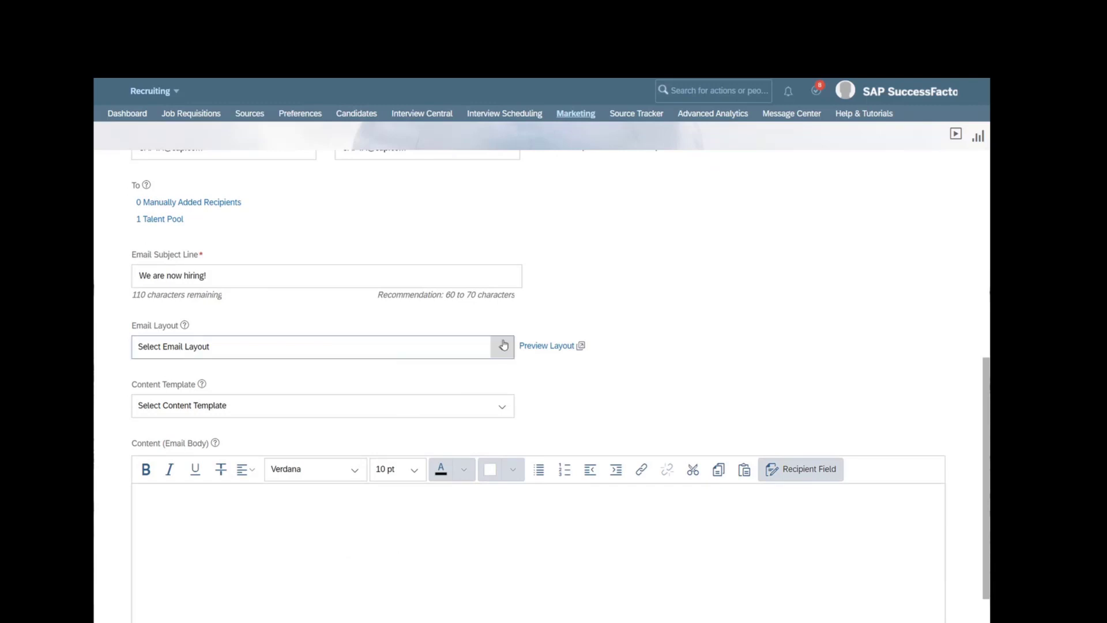
- Pick the TEST123 email layout, check its yellow internship preview, then list the content templates
left_click(503, 346)
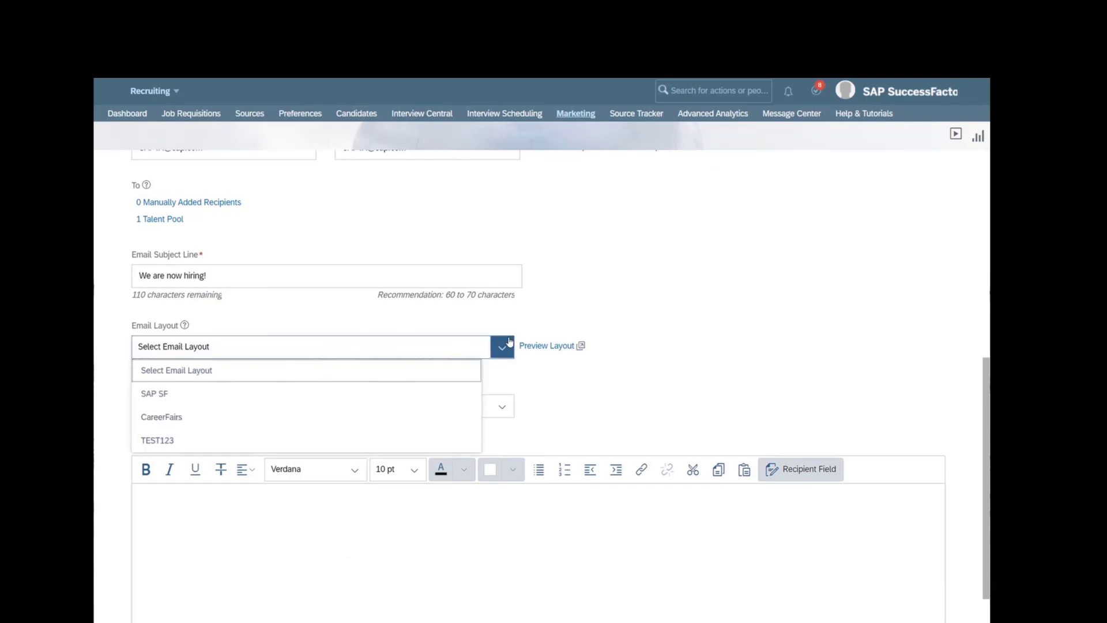
left_click(161, 445)
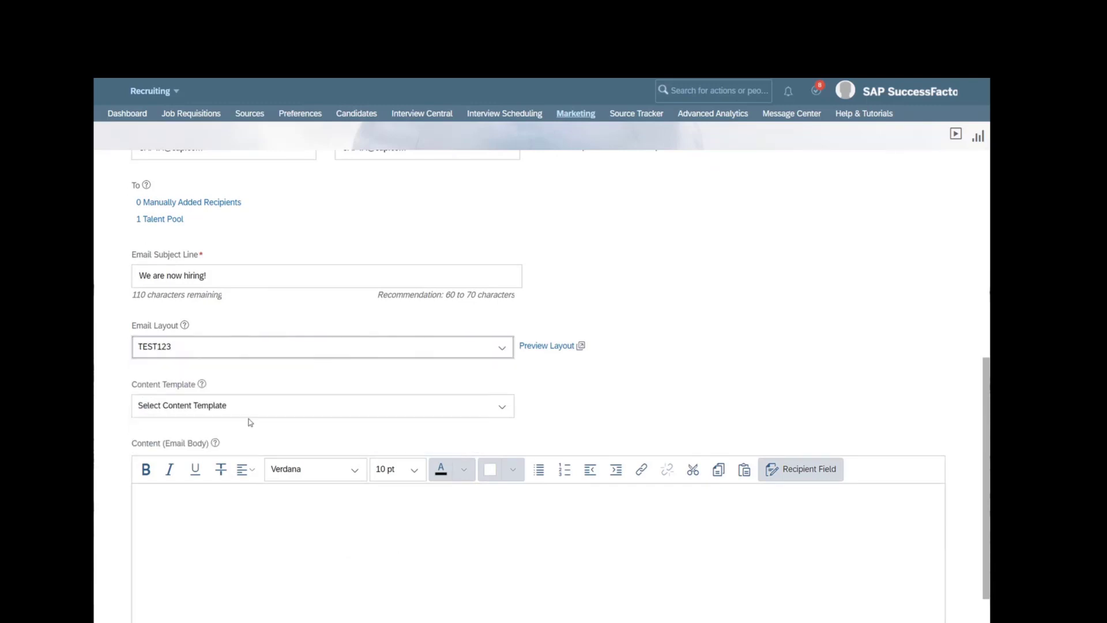
left_click(558, 354)
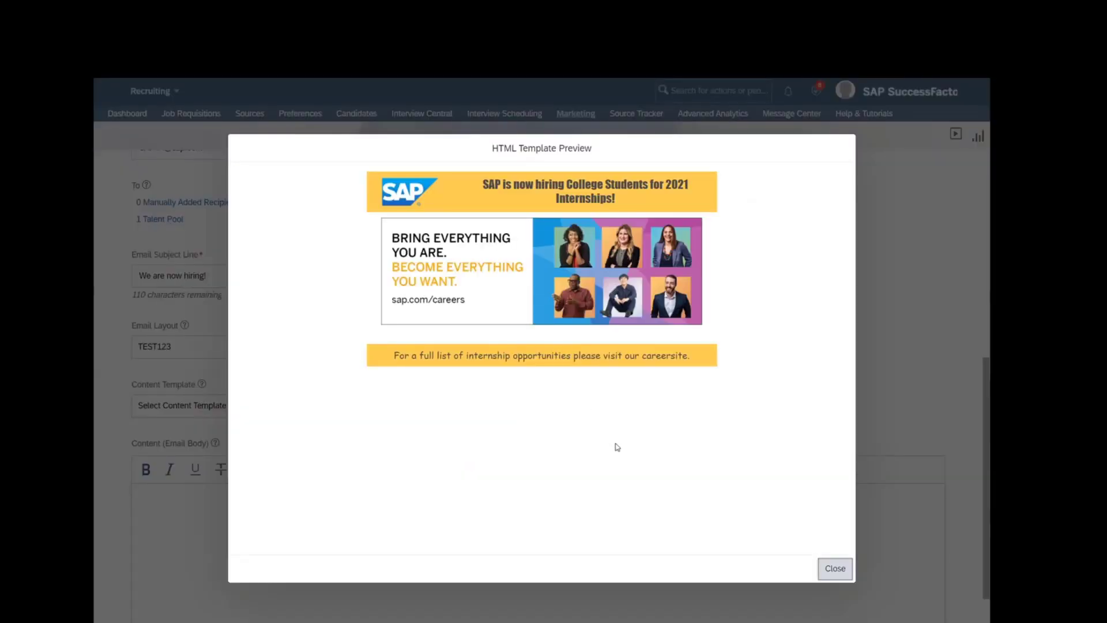
left_click(835, 569)
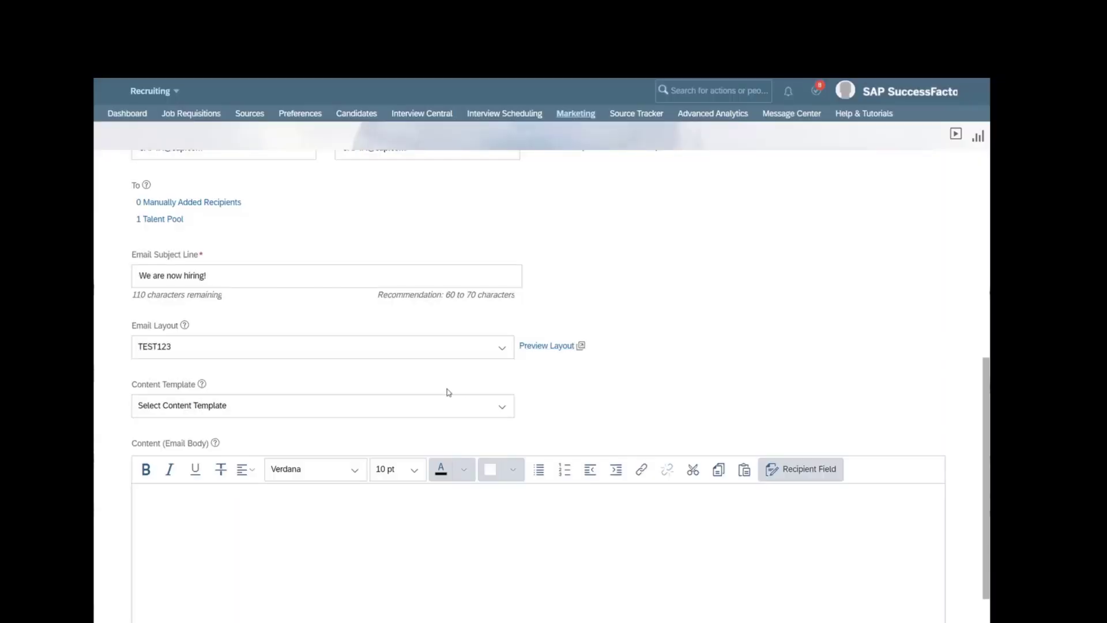
left_click(282, 415)
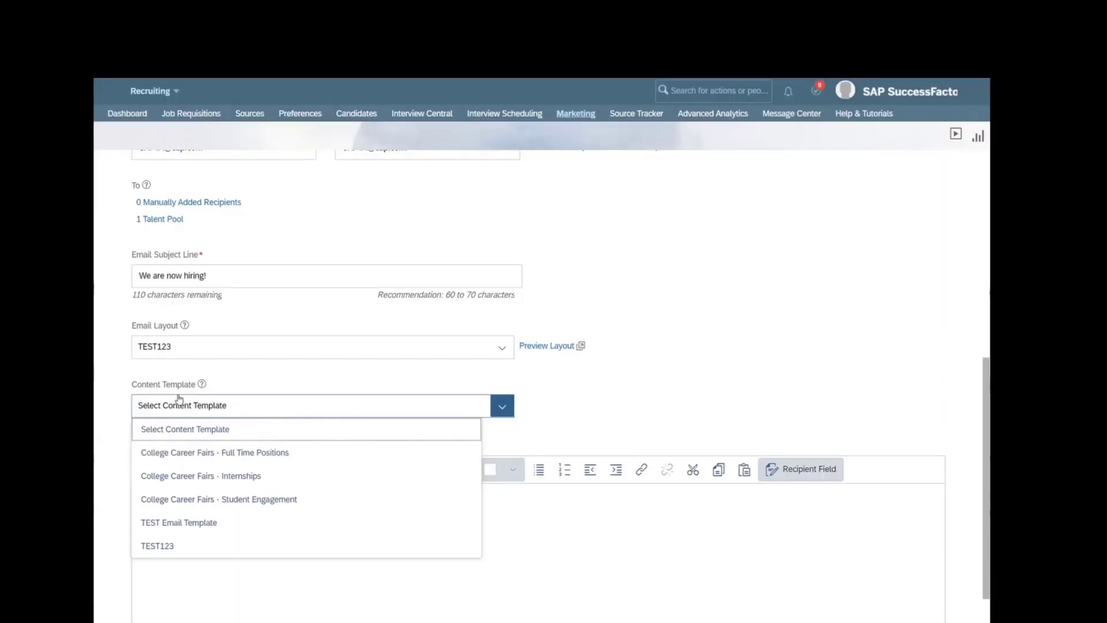
- Apply the TEST123 content template and replace the <university> placeholder with 'University of Minnesota'
left_click(176, 548)
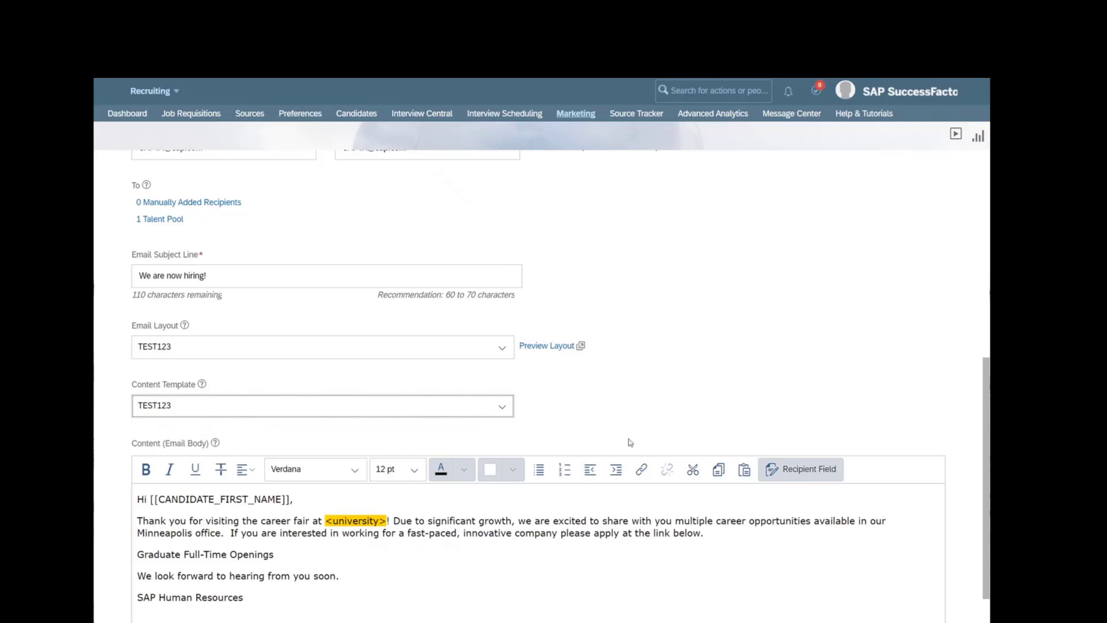
scroll(245, 424, "down", 2)
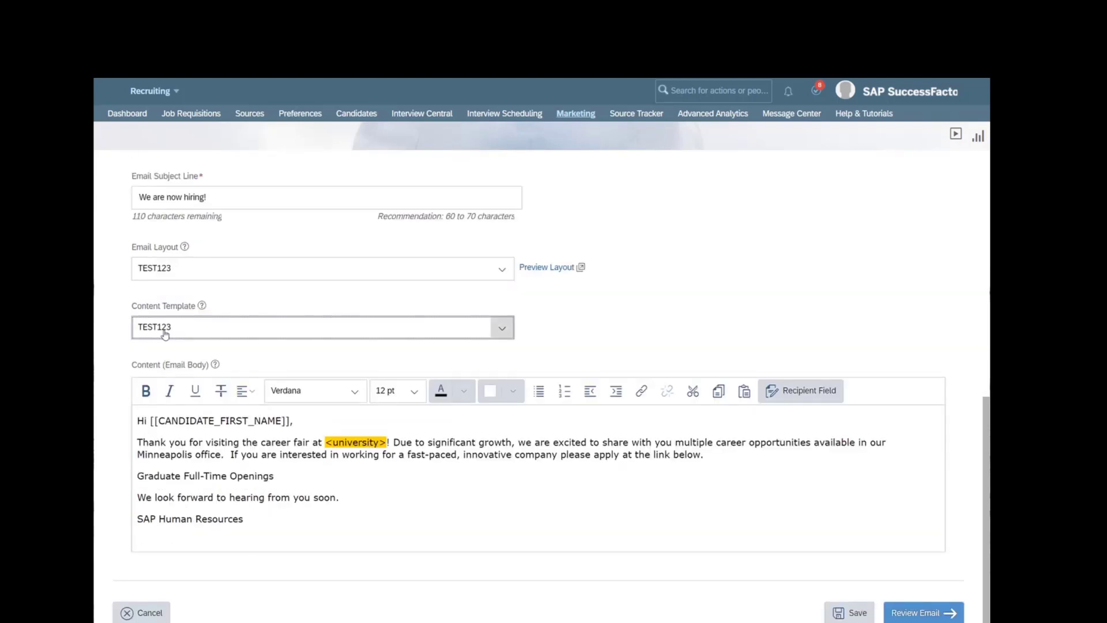
left_click_drag(286, 531, 125, 409)
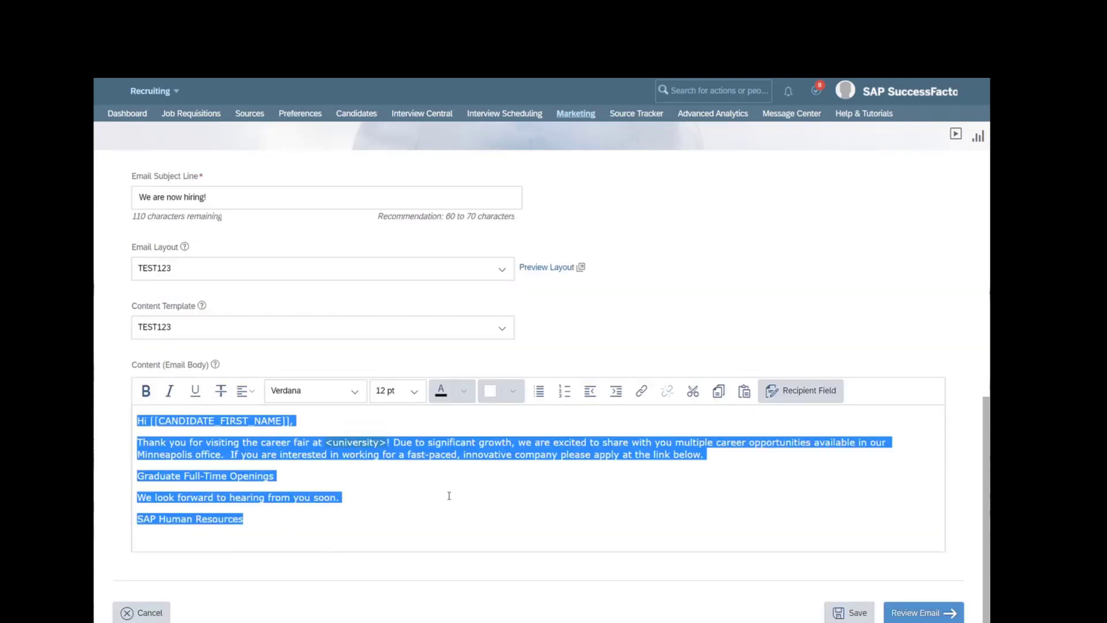
left_click(391, 508)
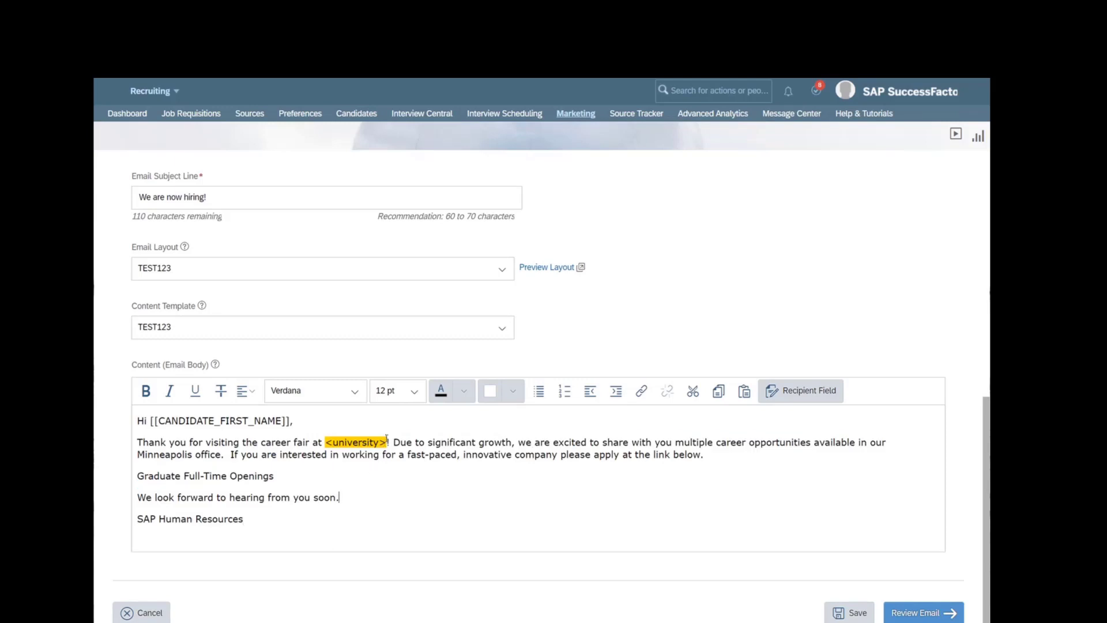
left_click_drag(388, 442, 326, 441)
type("University o")
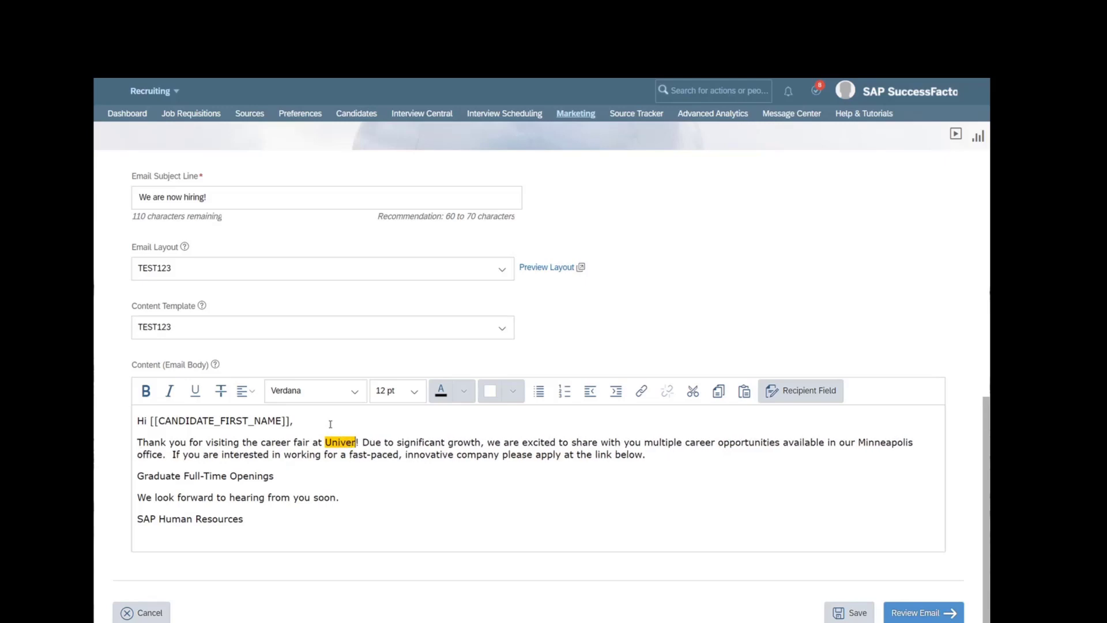
type("f Minne")
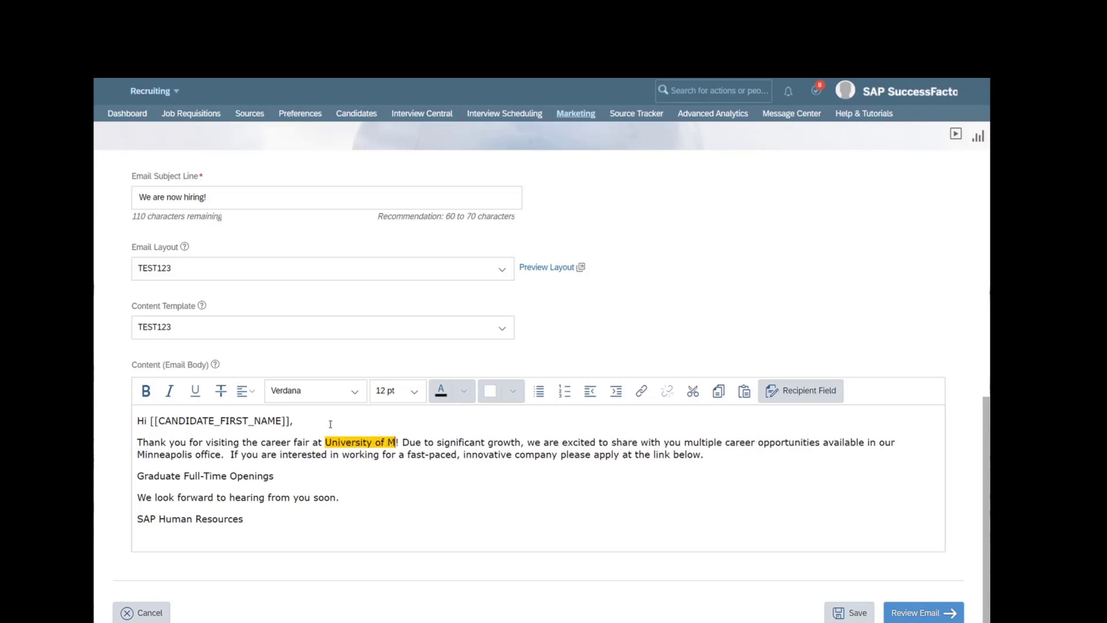
type("sota")
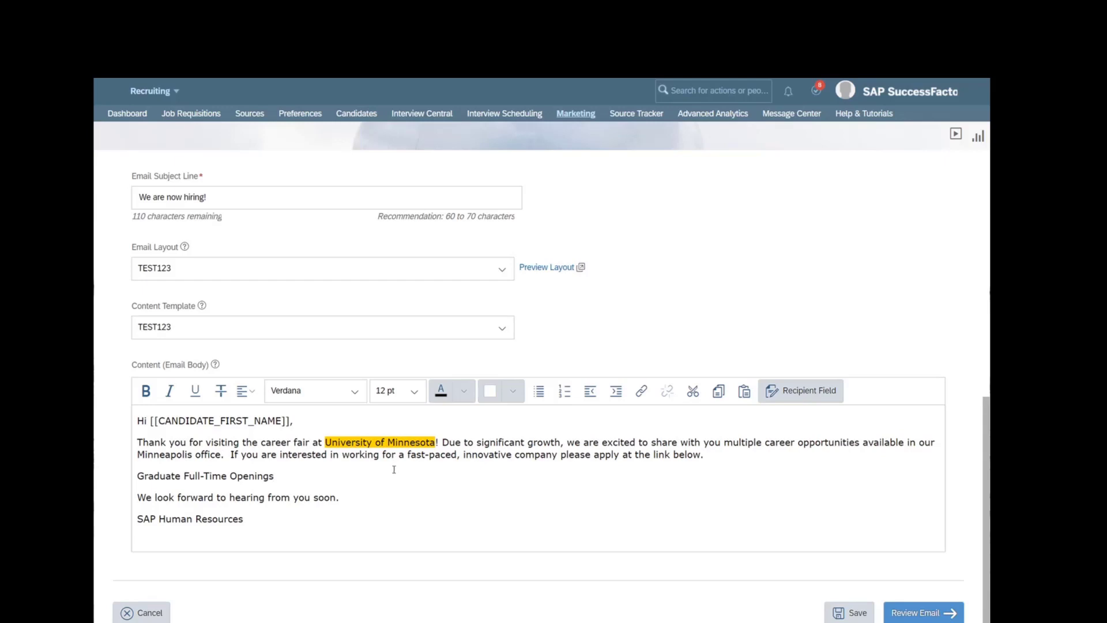
- Remove the yellow highlight from 'University of Minnesota', resetting the body text to Default Color
left_click_drag(437, 442, 325, 442)
left_click(515, 395)
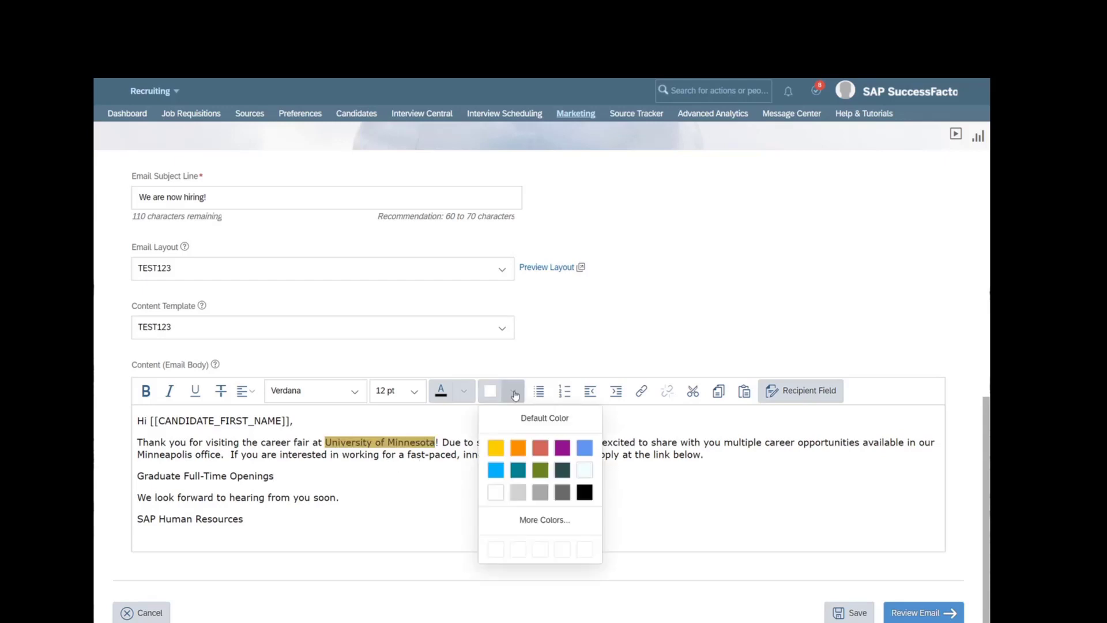
left_click(542, 416)
left_click(490, 458)
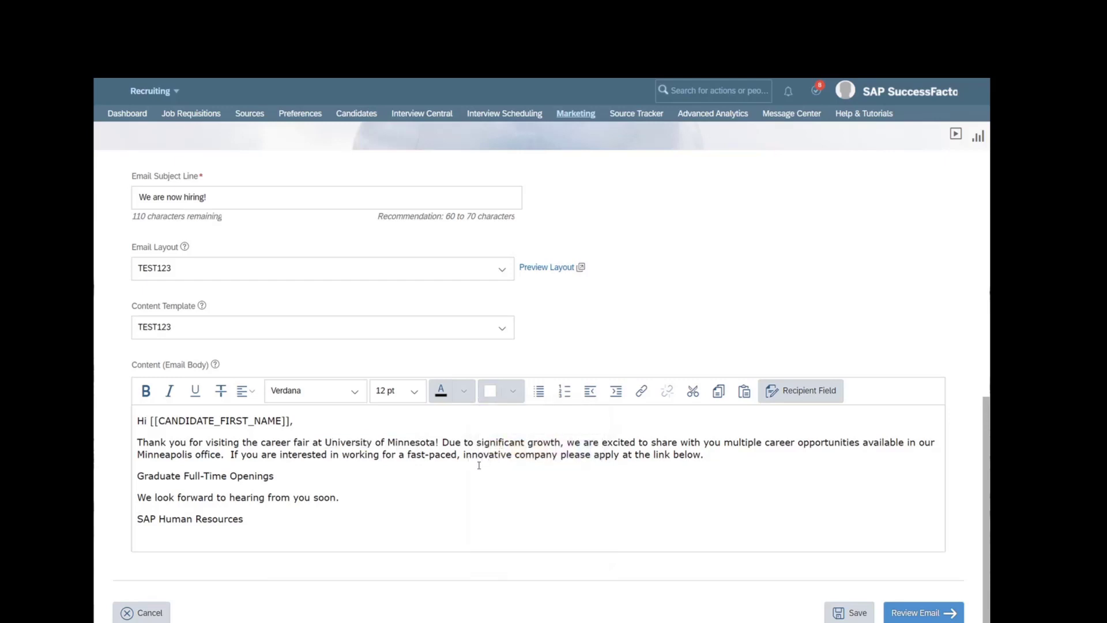
left_click(483, 496)
- Save the draft, check the 5 People recipients and email preview, then try Send Test and Send Email
left_click(932, 614)
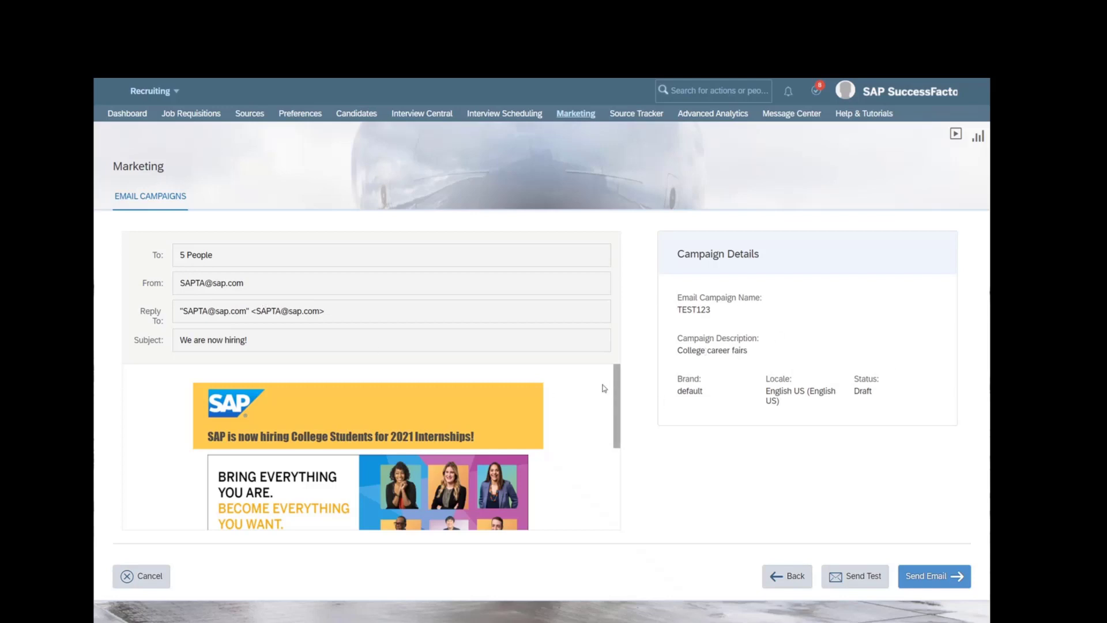
left_click_drag(177, 260, 257, 259)
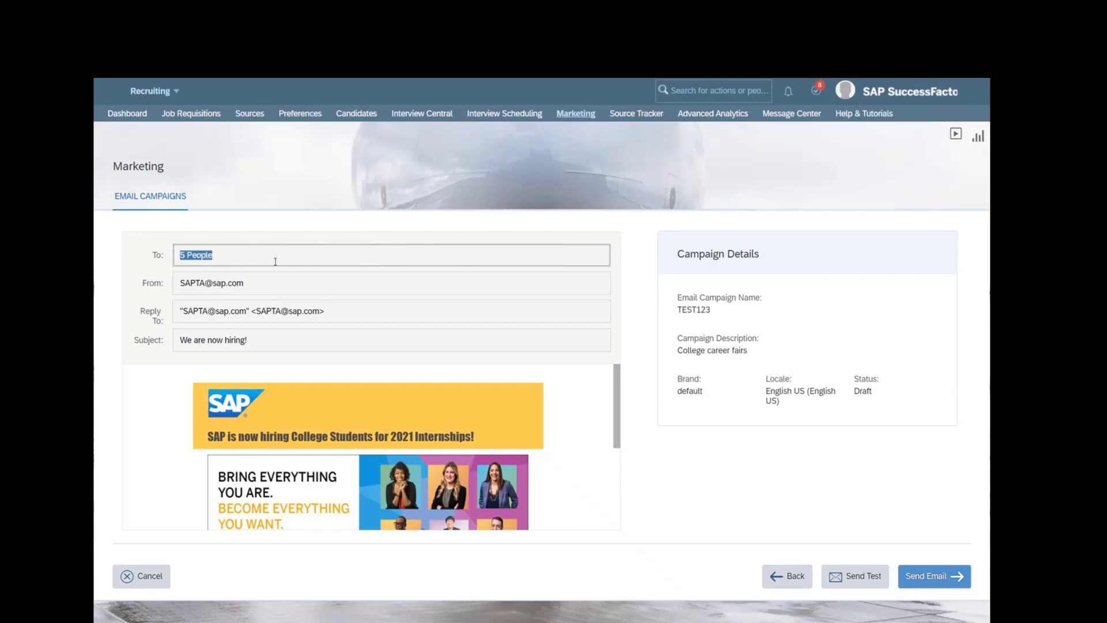
left_click(276, 262)
left_click_drag(615, 398, 625, 524)
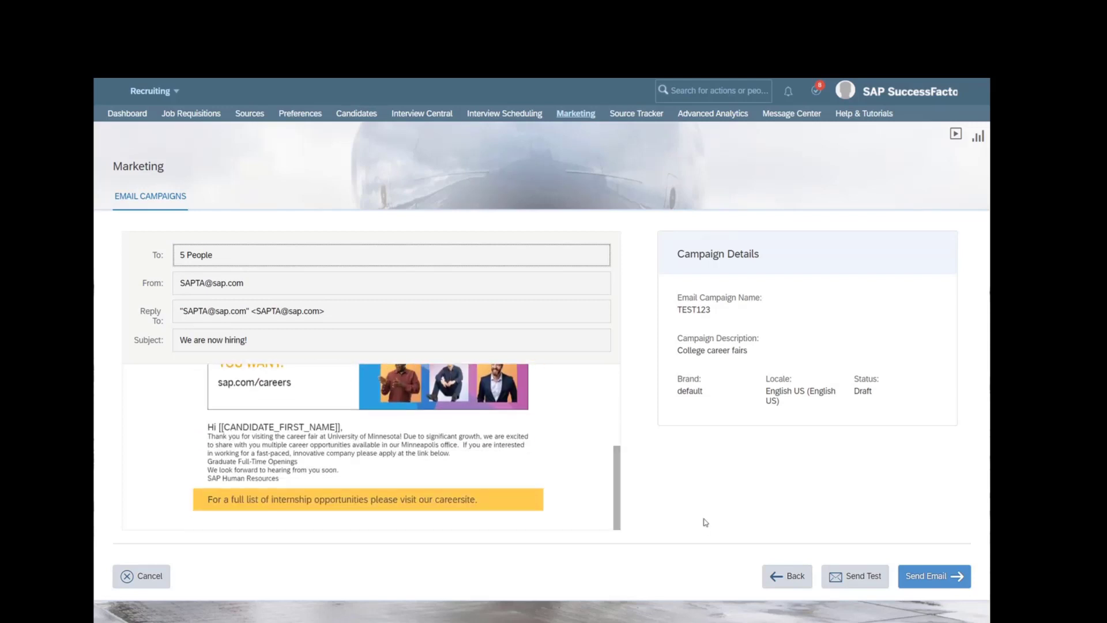
scroll(616, 480, "up", 5)
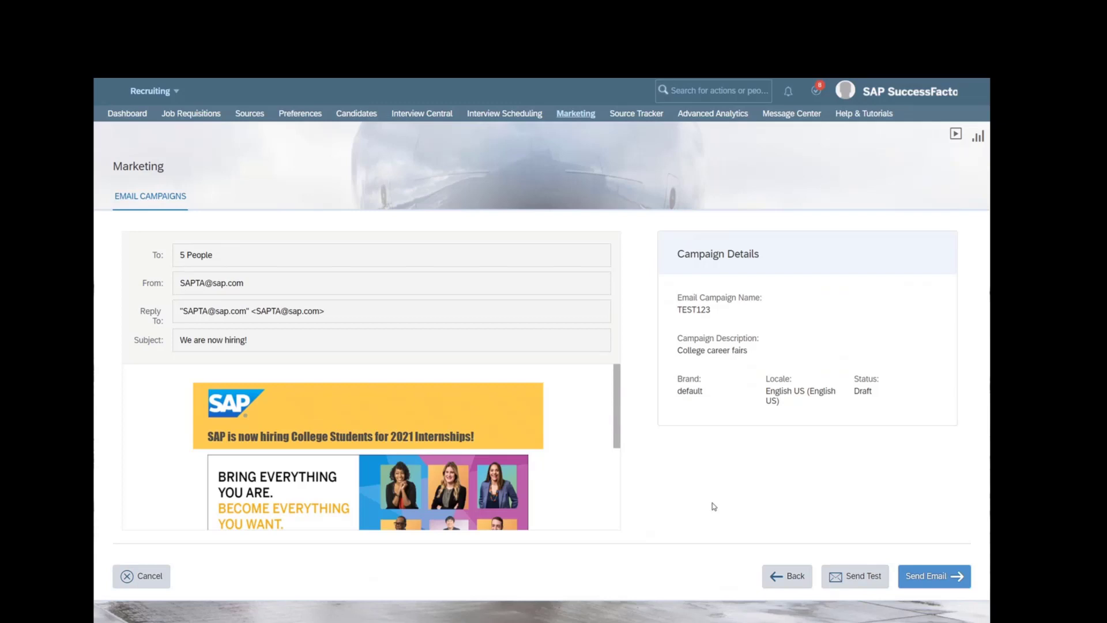
left_click(846, 583)
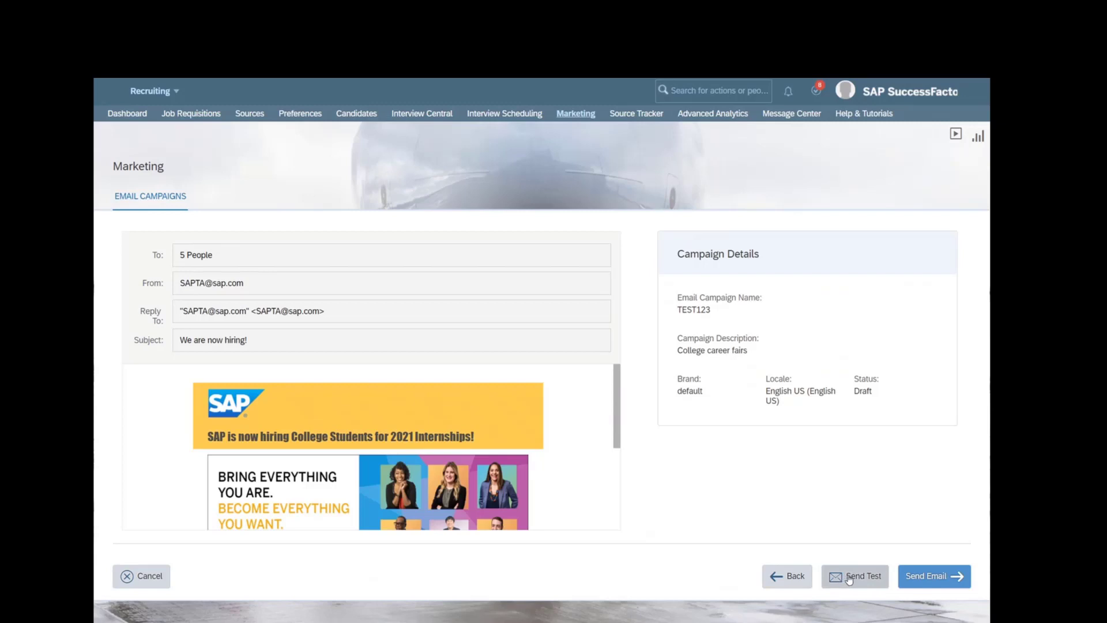
left_click(944, 576)
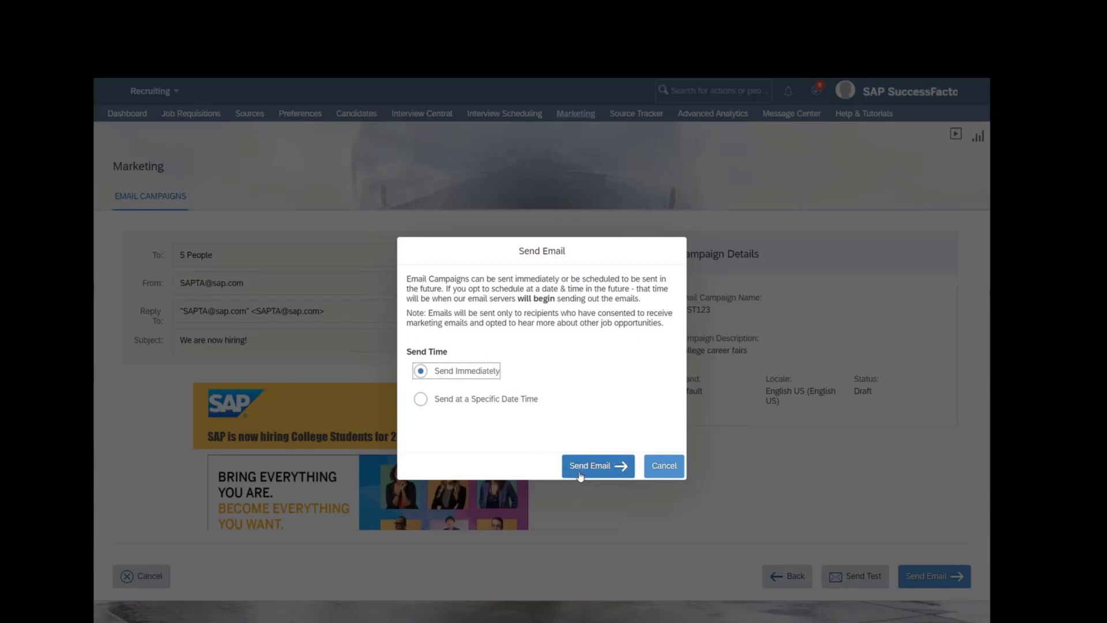
left_click(488, 401)
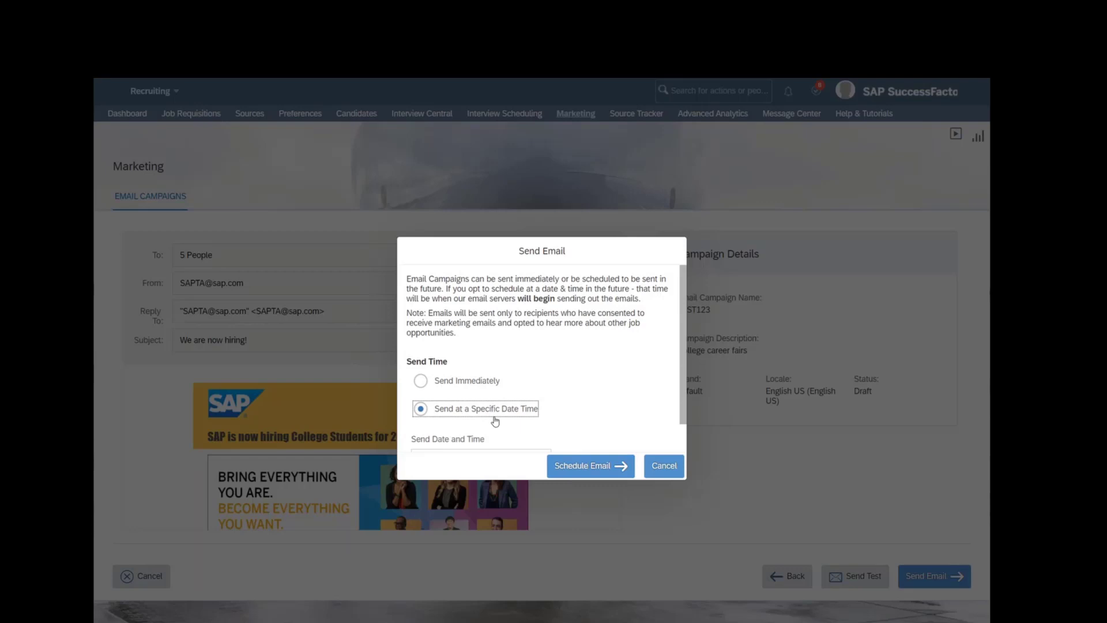
scroll(493, 421, "down", 1)
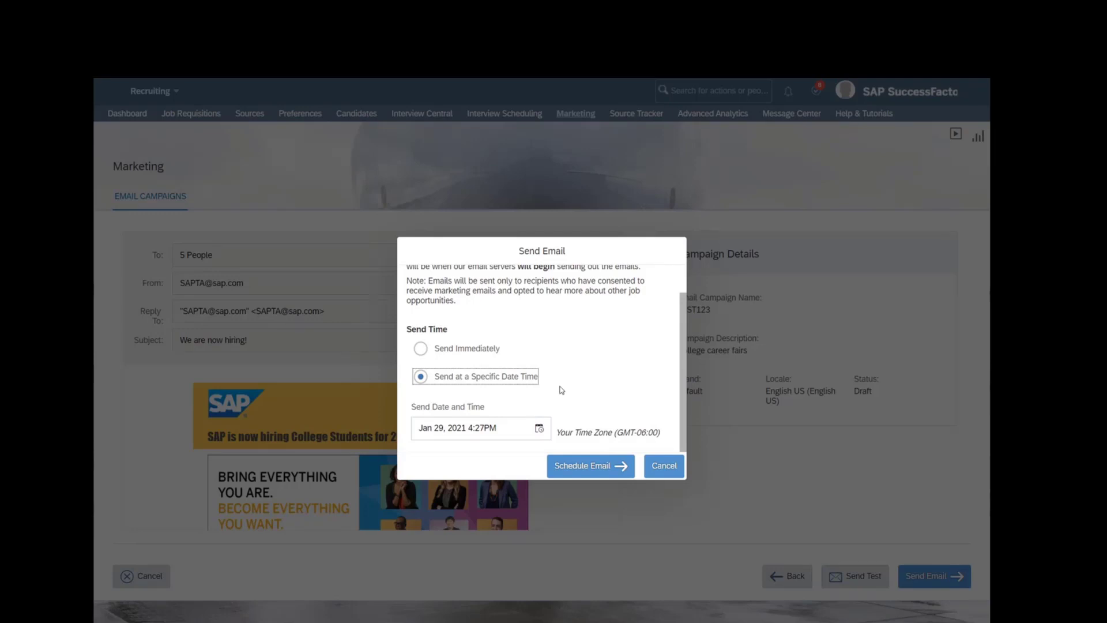
left_click(539, 428)
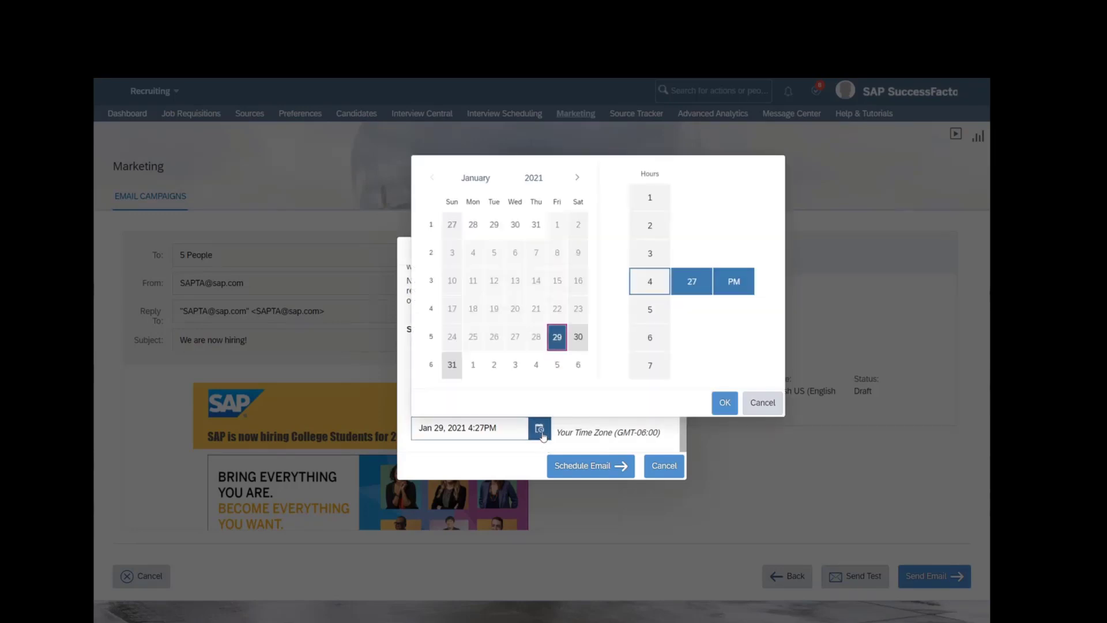
left_click(579, 178)
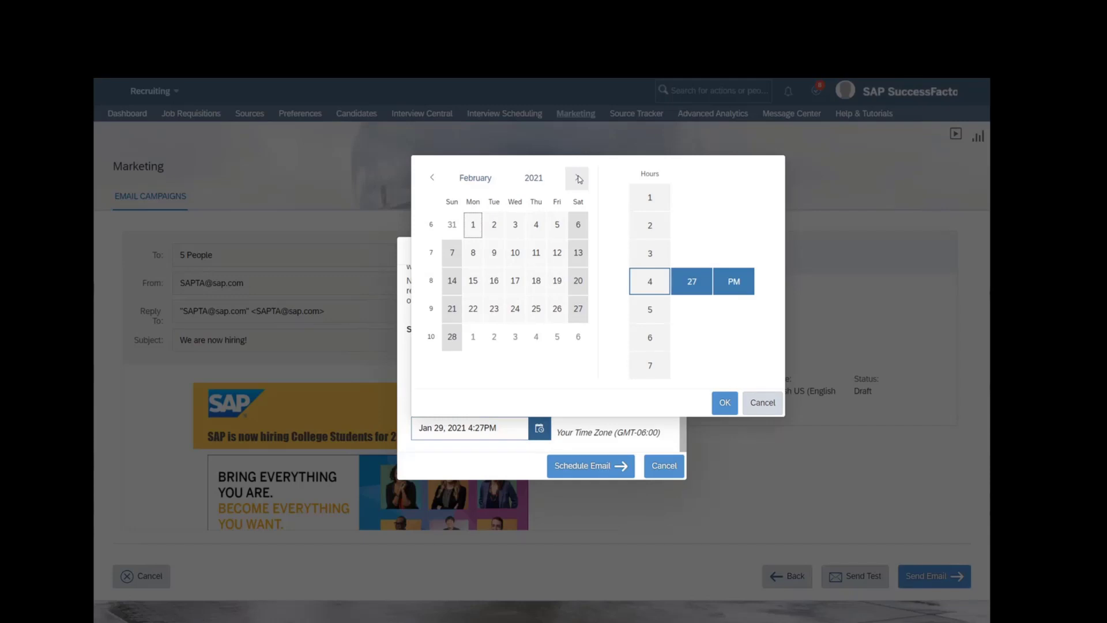
left_click(431, 178)
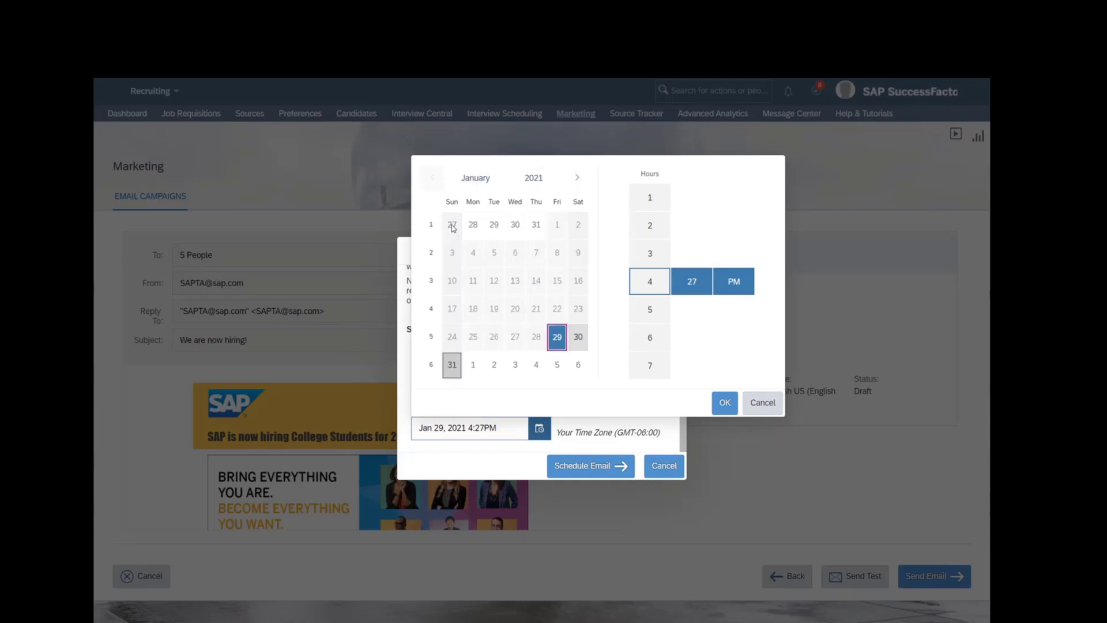
left_click(763, 404)
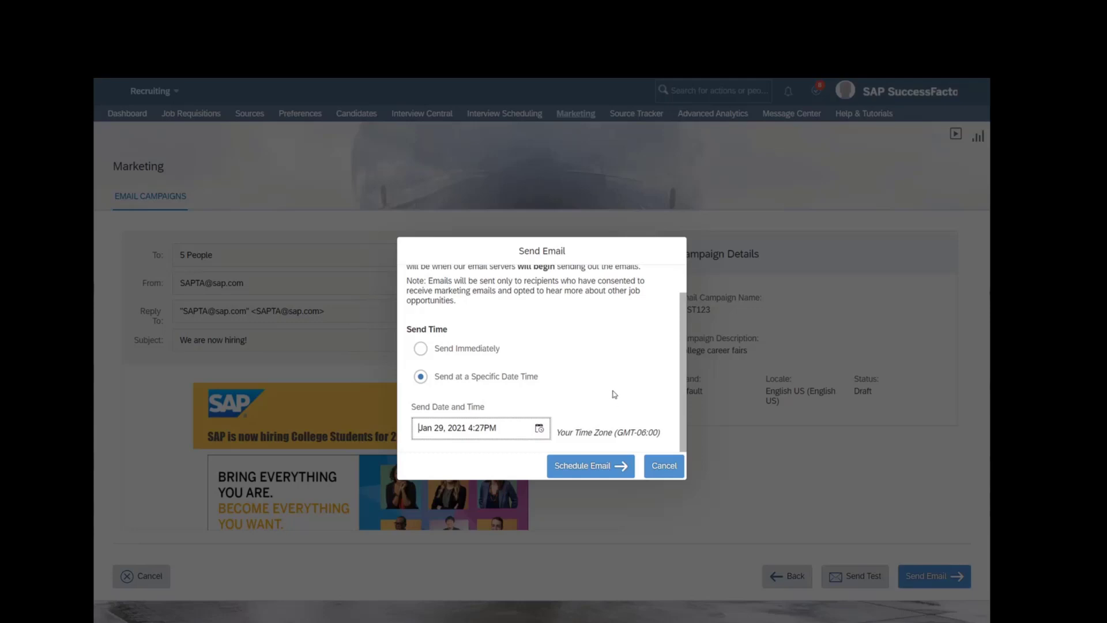
scroll(613, 397, "up", 1)
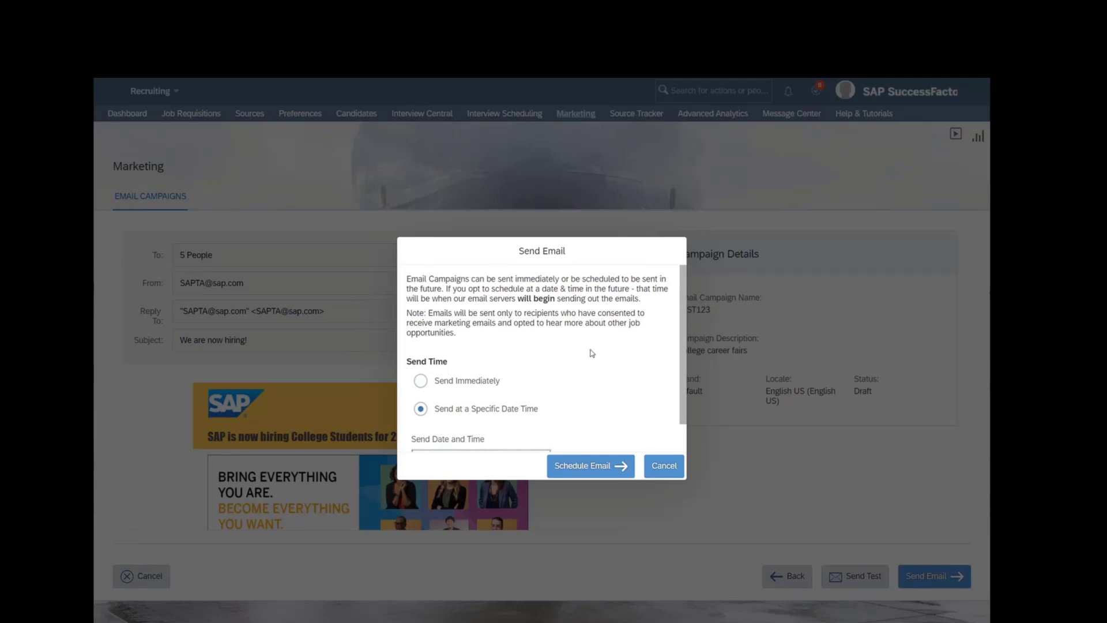
scroll(591, 363, "down", 1)
scroll(617, 423, "up", 1)
left_click(666, 464)
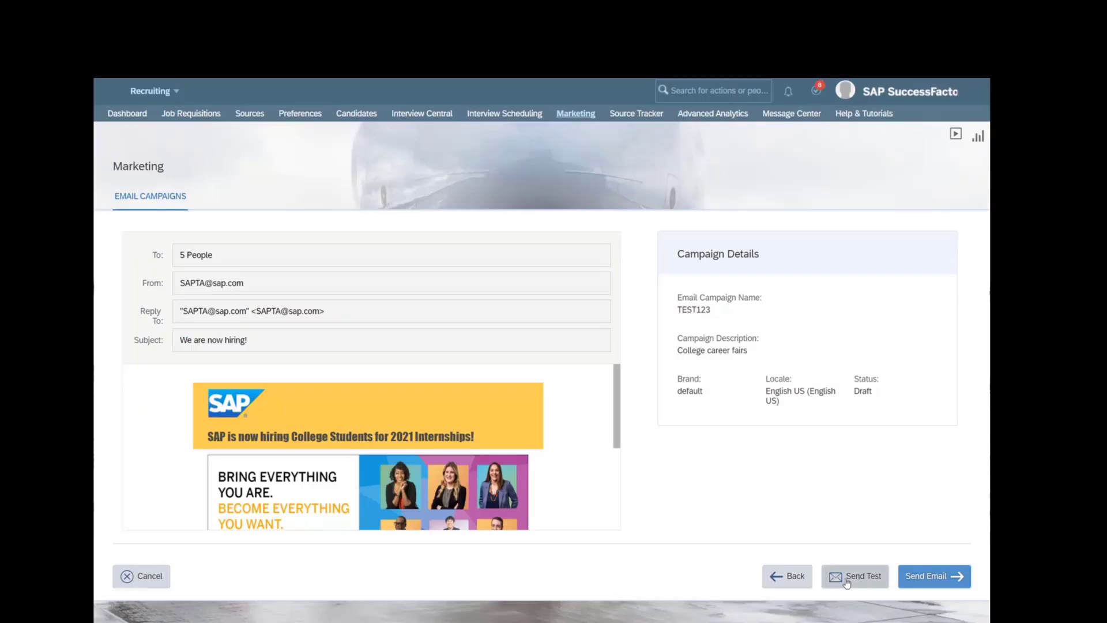
- Leave the email review and reopen the TEST123 campaign for editing
left_click(790, 578)
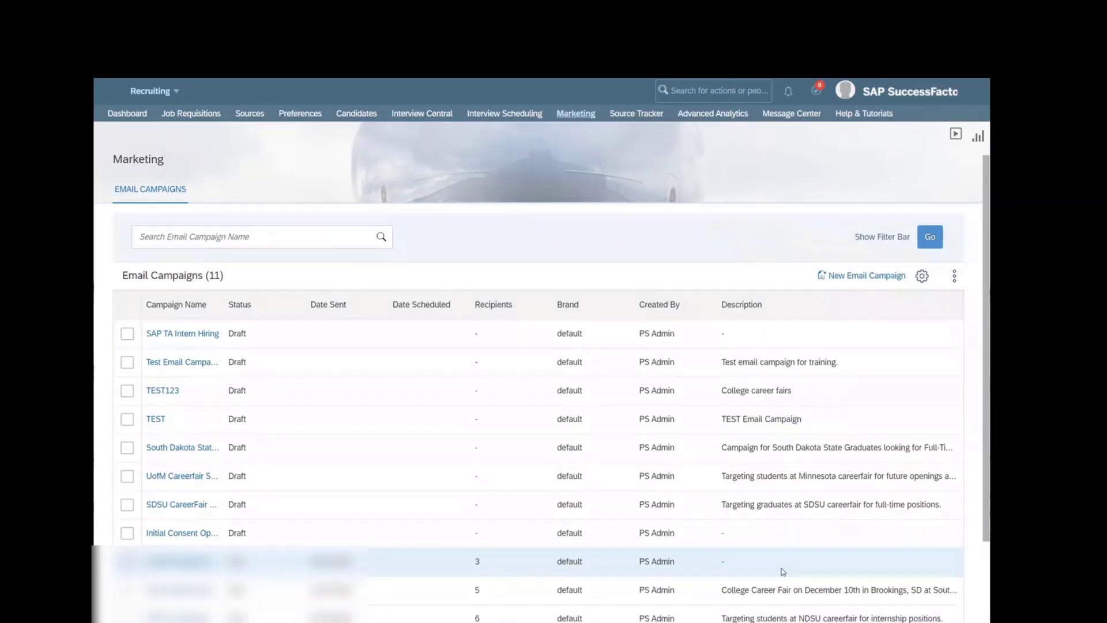
left_click(176, 391)
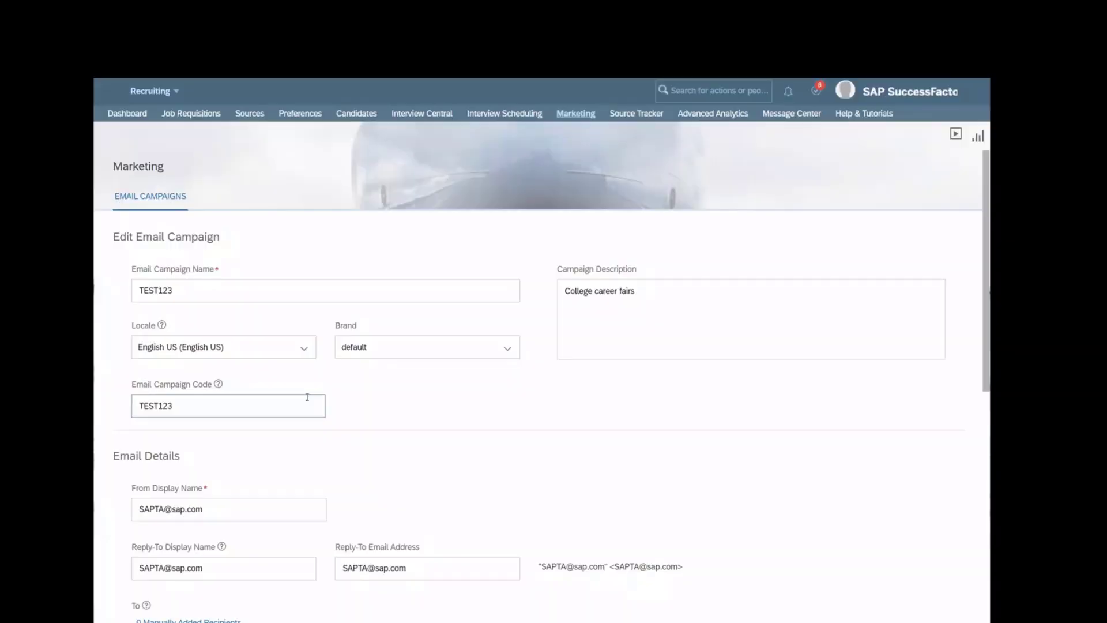
scroll(533, 529, "down", 9)
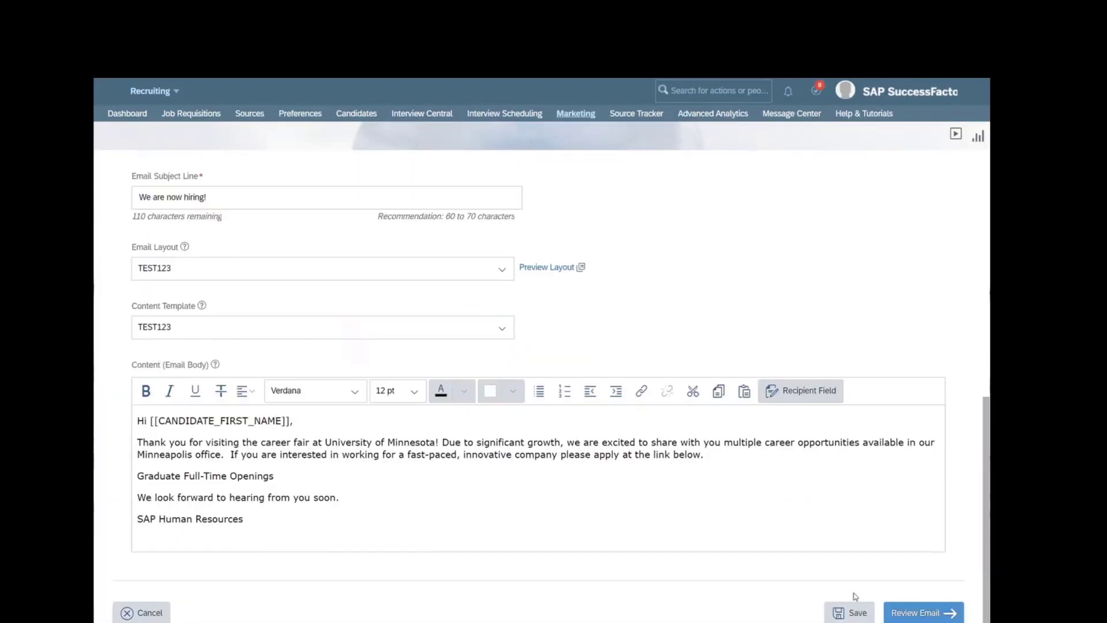
scroll(360, 363, "up", 10)
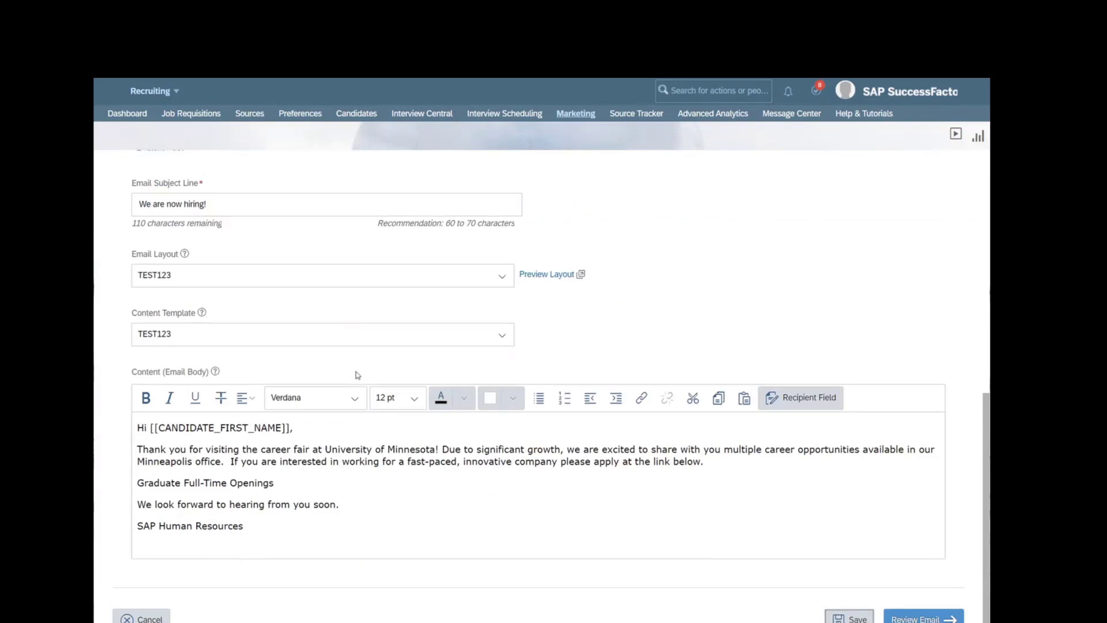
- Return to the campaign list, note TEST123's Draft status, and open NDSU CareerFair Interns
left_click(157, 202)
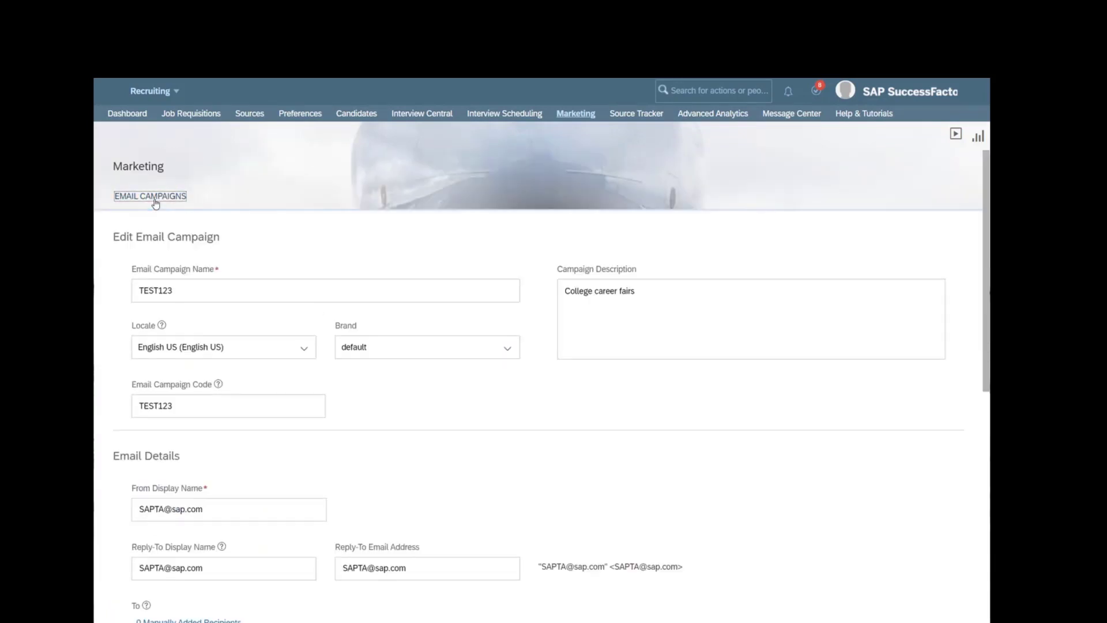
left_click(577, 117)
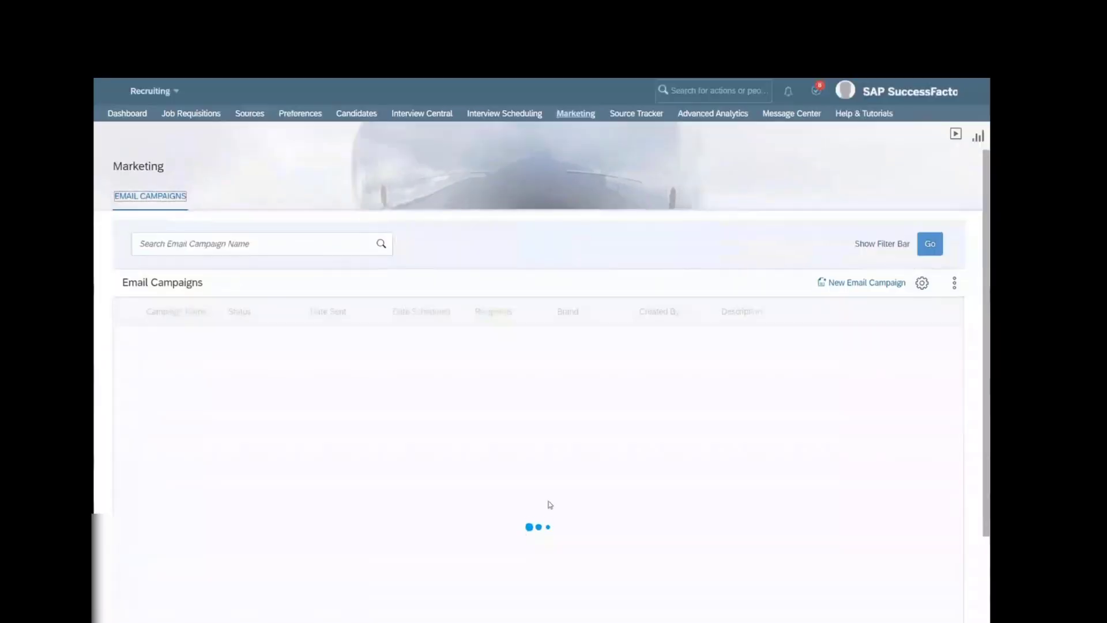
scroll(536, 486, "down", 1)
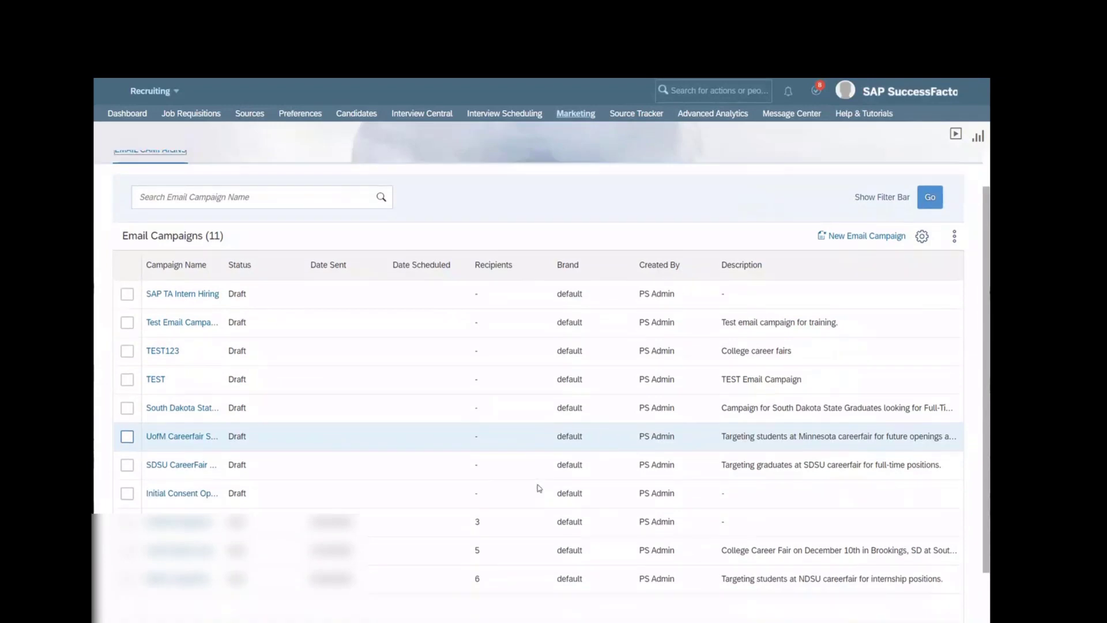
double_click(237, 351)
scroll(407, 510, "up", 1)
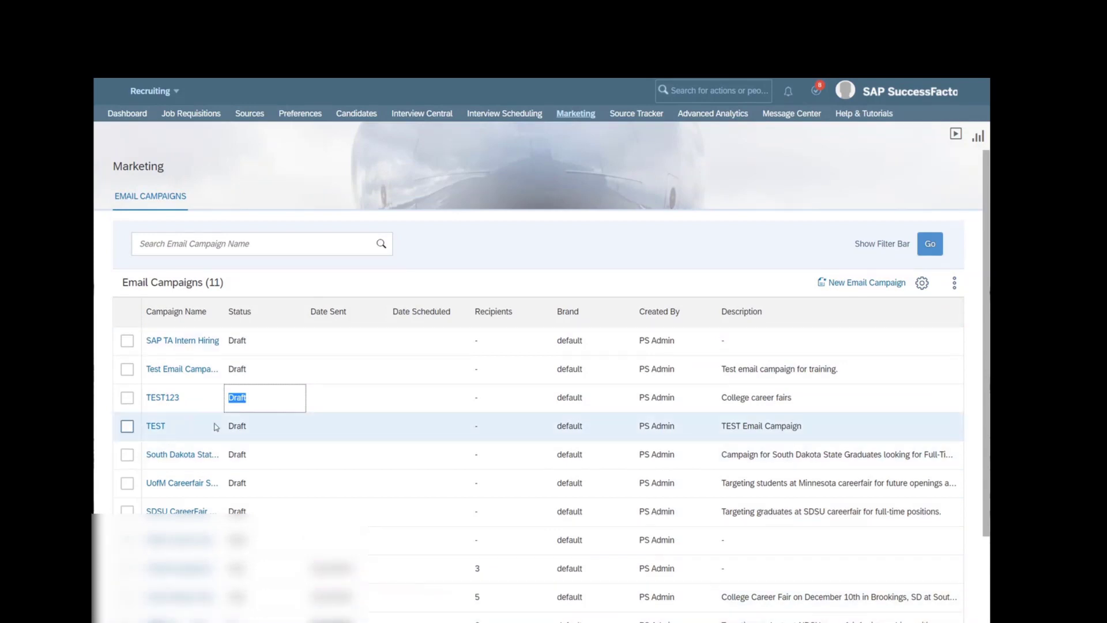
scroll(542, 385, "down", 2)
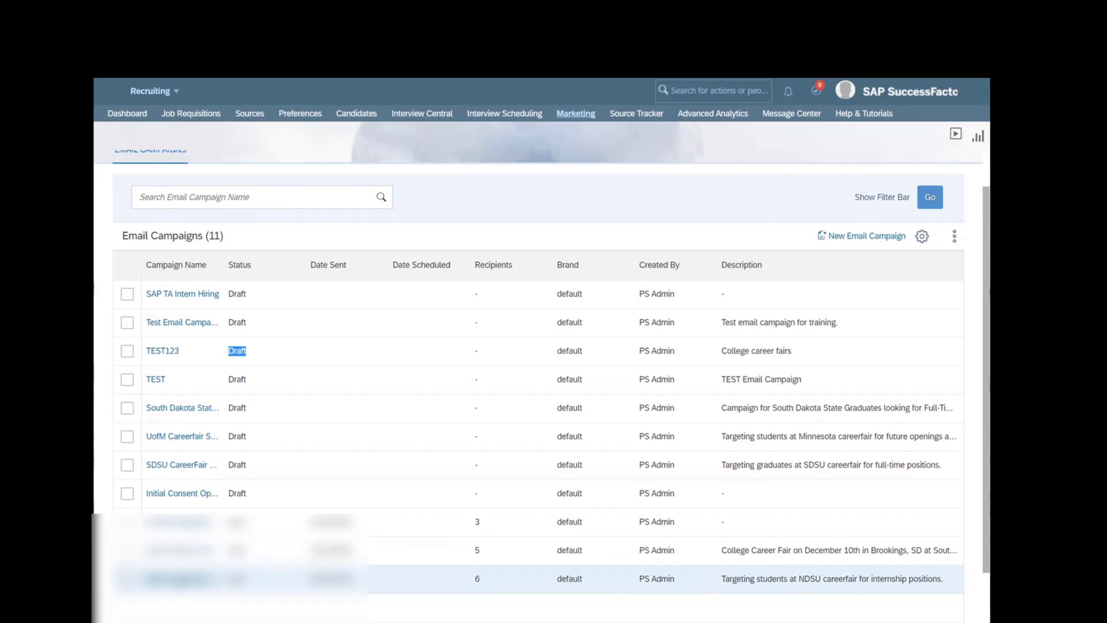
left_click(337, 582)
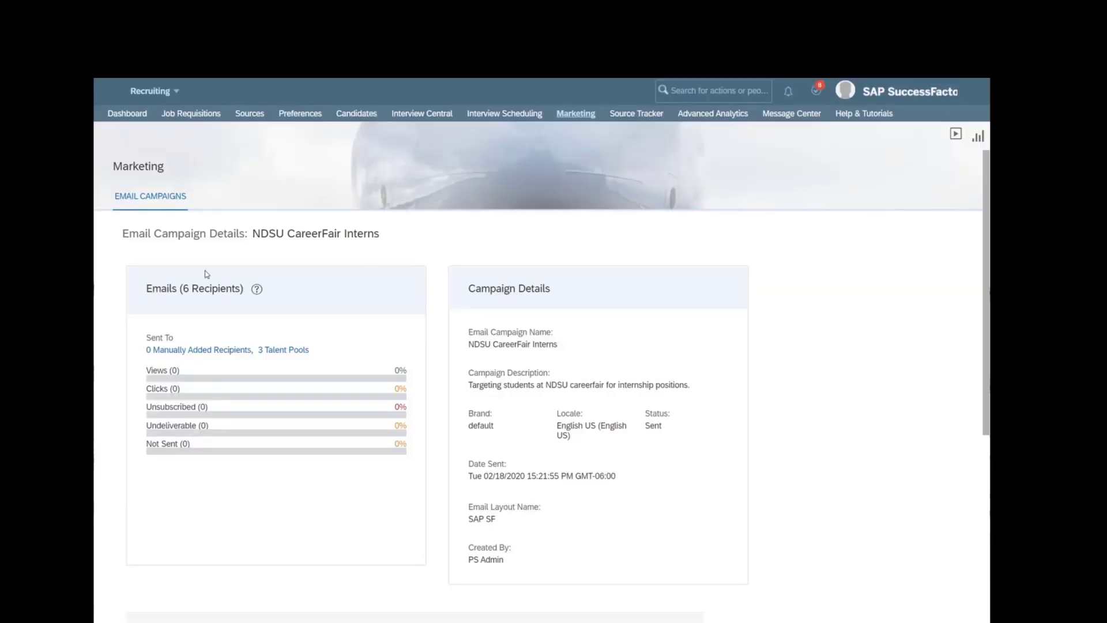
scroll(370, 528, "down", 4)
scroll(369, 539, "down", 1)
scroll(369, 538, "up", 1)
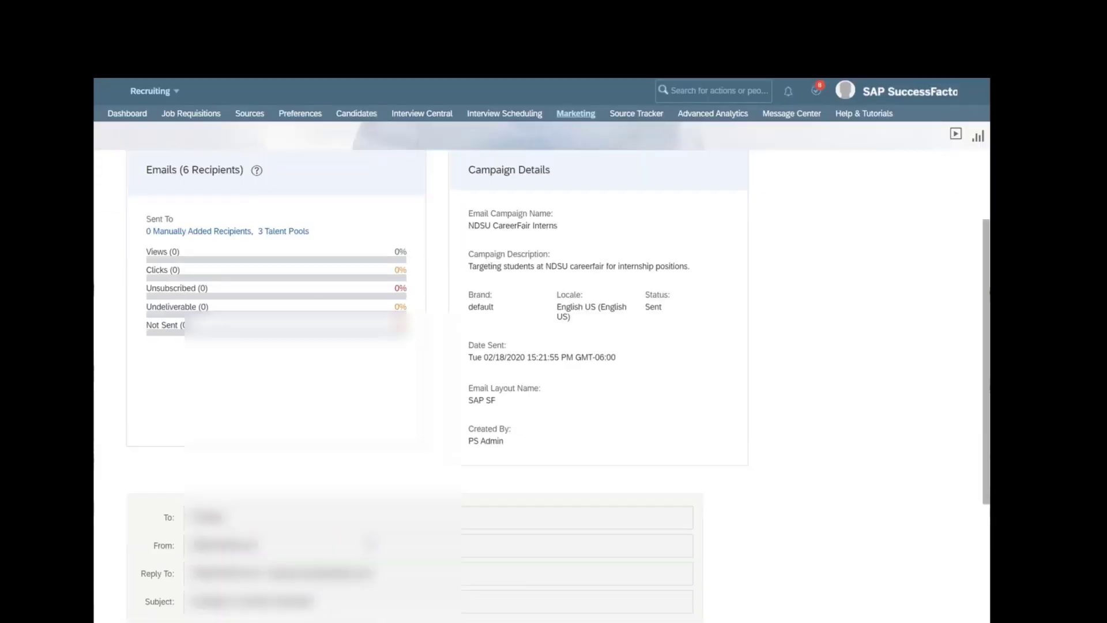
scroll(369, 540, "down", 5)
scroll(369, 541, "up", 5)
scroll(369, 540, "up", 3)
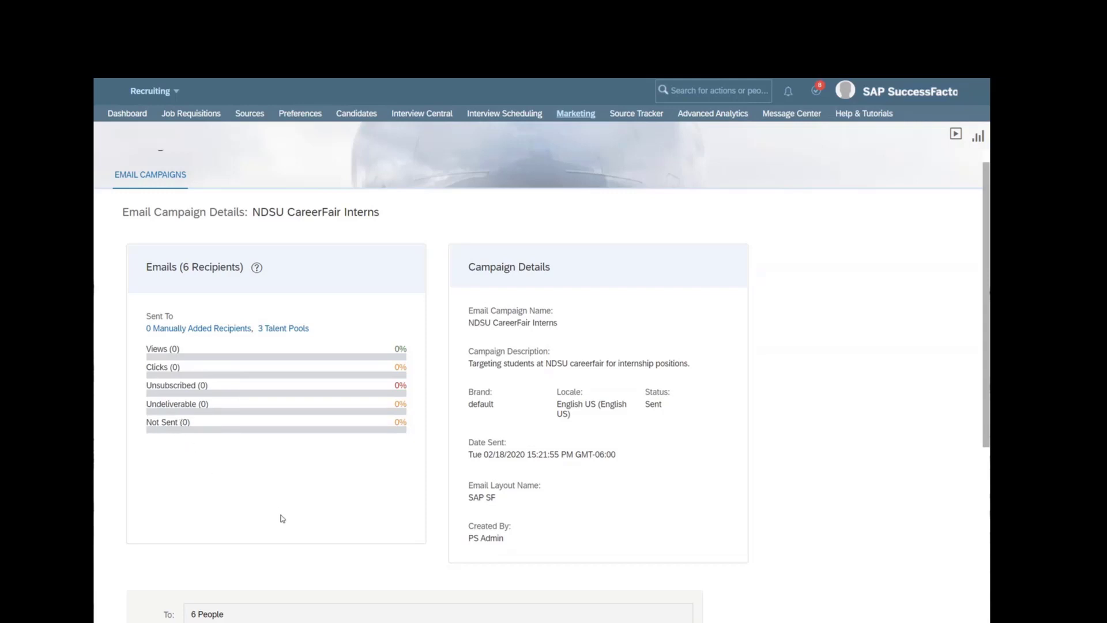
scroll(282, 522, "up", 1)
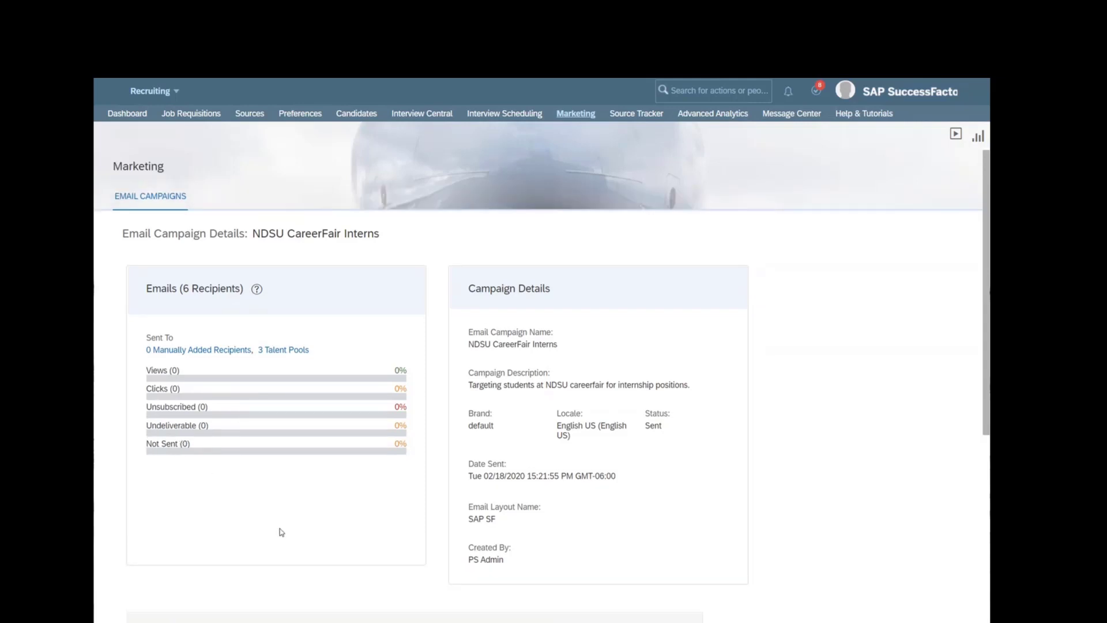
- Search candidates using the Data Capture Form profile extension, returning 4 matches
left_click(367, 112)
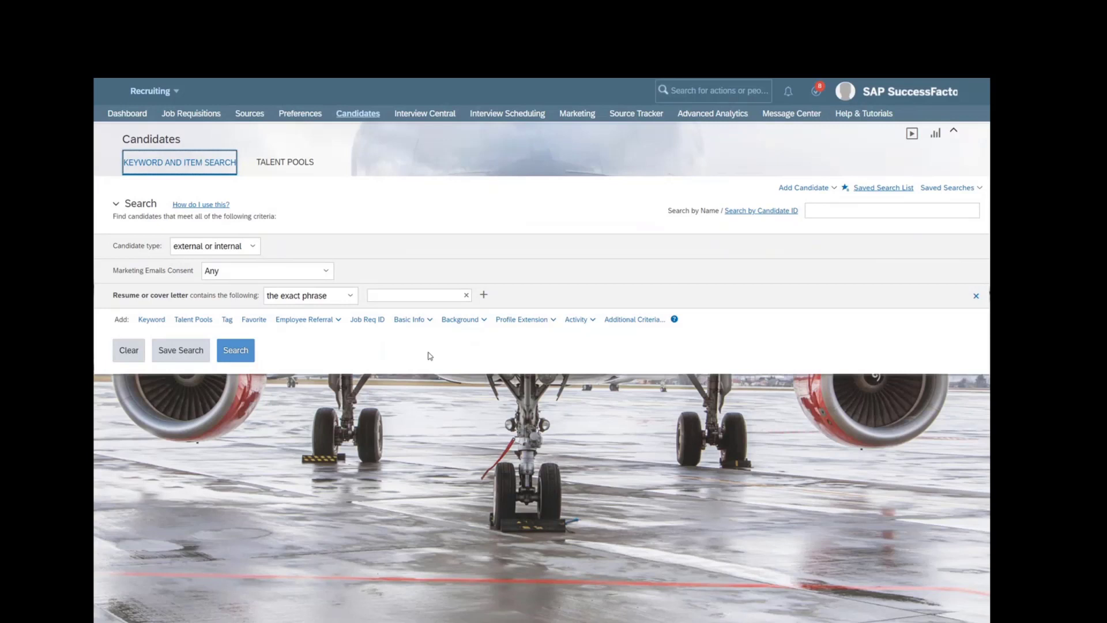
mouse_move(525, 319)
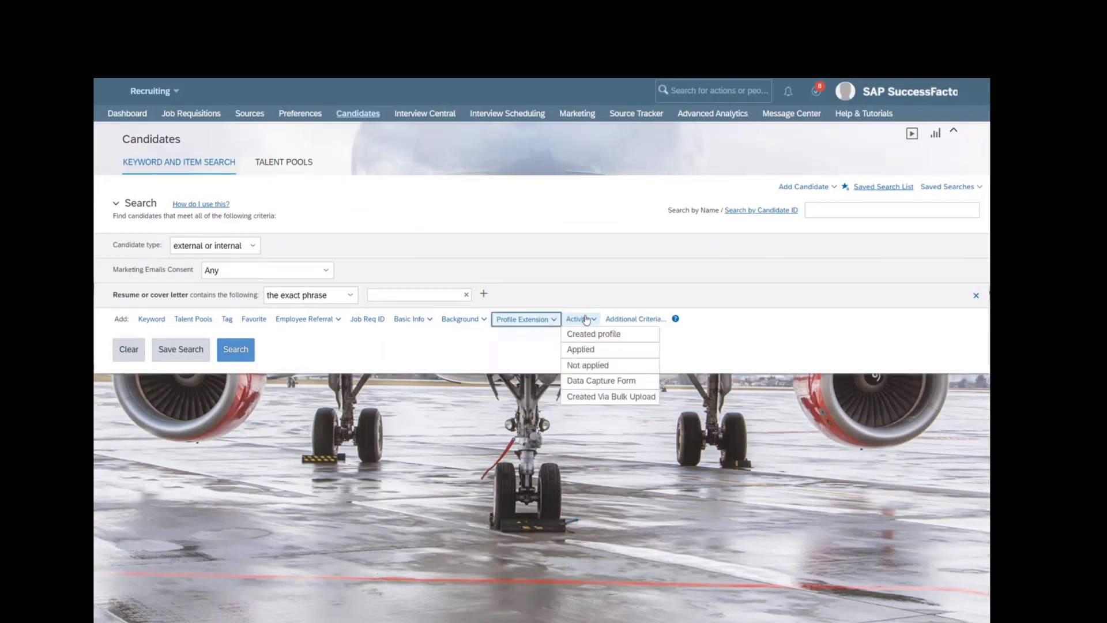
left_click(619, 382)
left_click(238, 376)
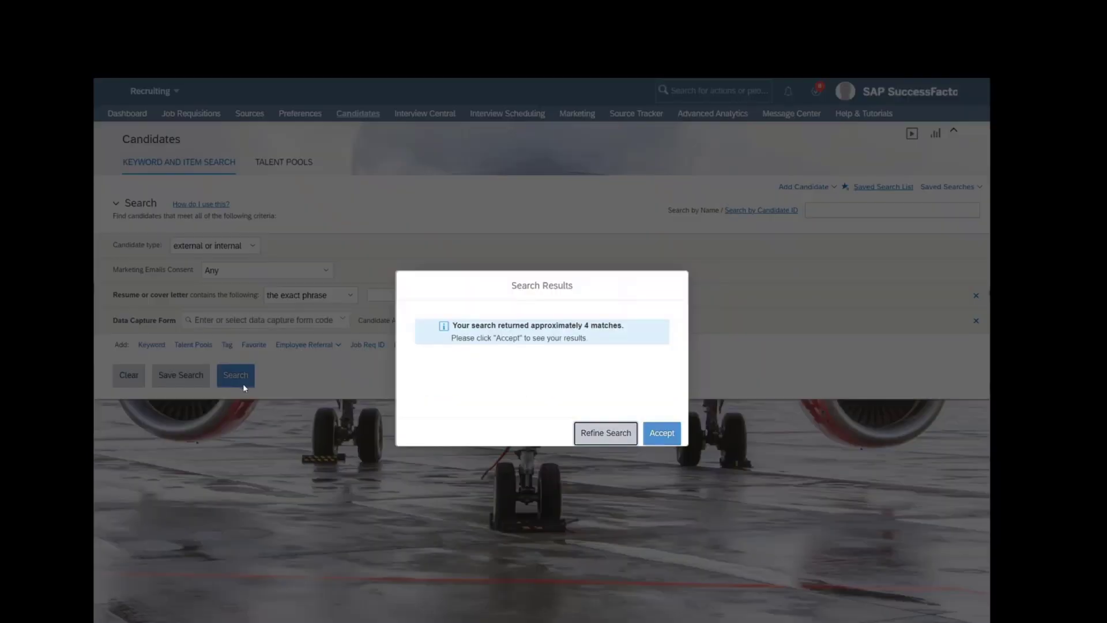
left_click(661, 434)
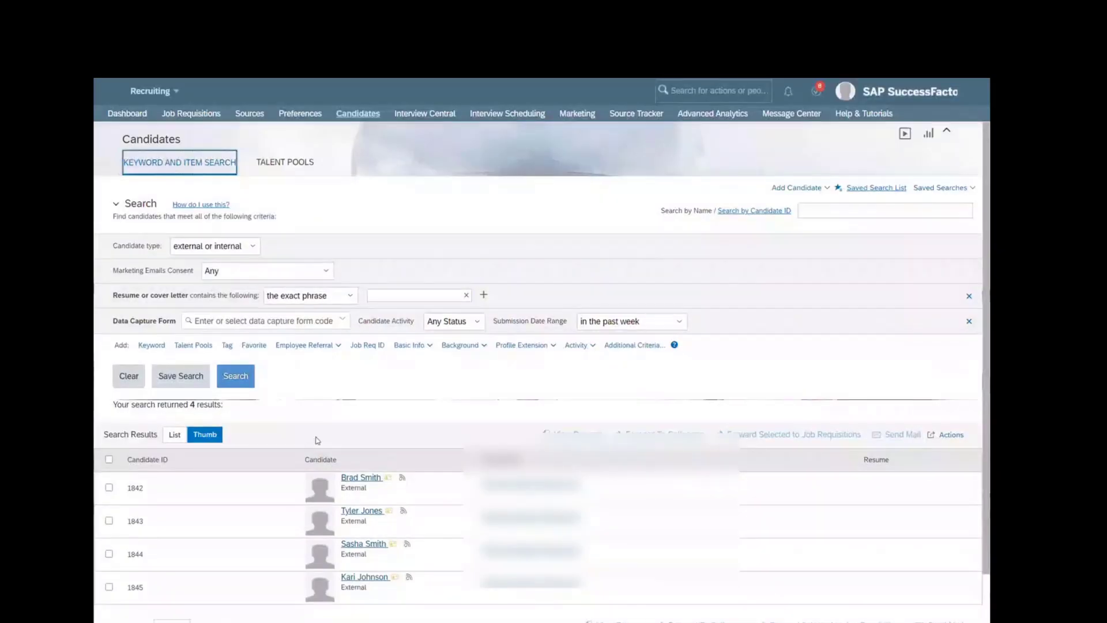
scroll(163, 494, "down", 1)
- Add candidates 1842 and 1843 to the TEST123 email campaign, then switch to Talent Pools
left_click(108, 440)
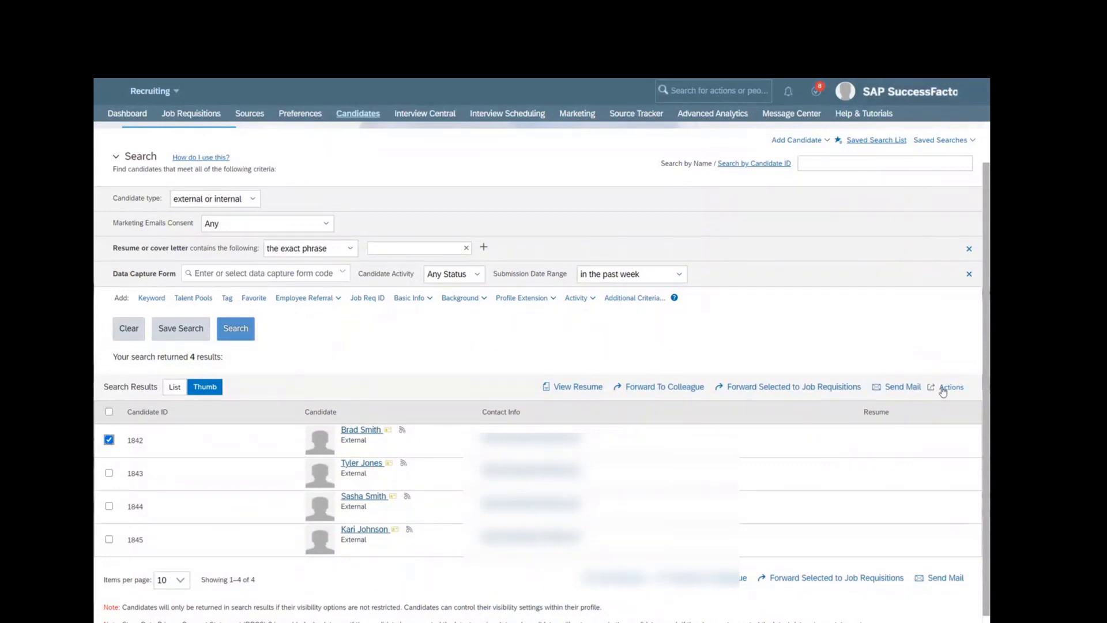
left_click(109, 473)
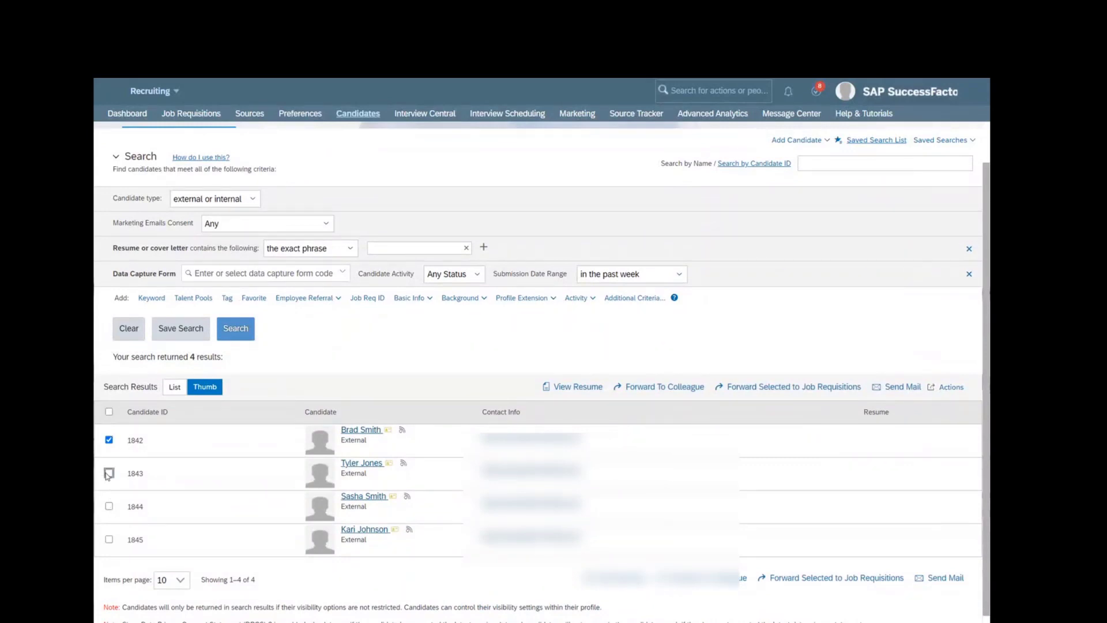
left_click(953, 387)
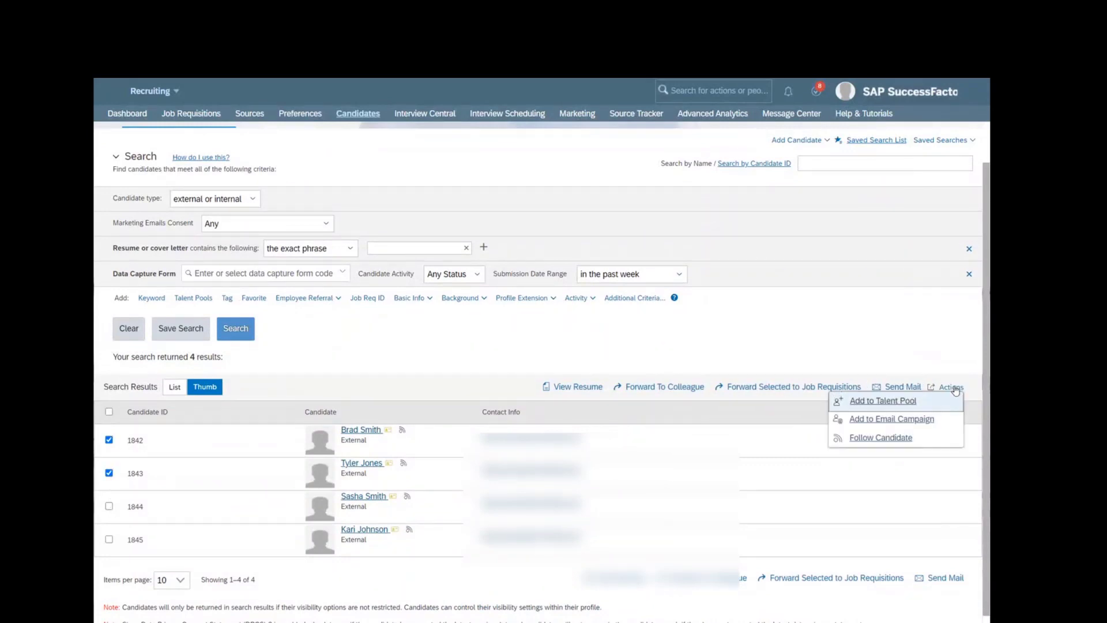
left_click(886, 420)
left_click(530, 298)
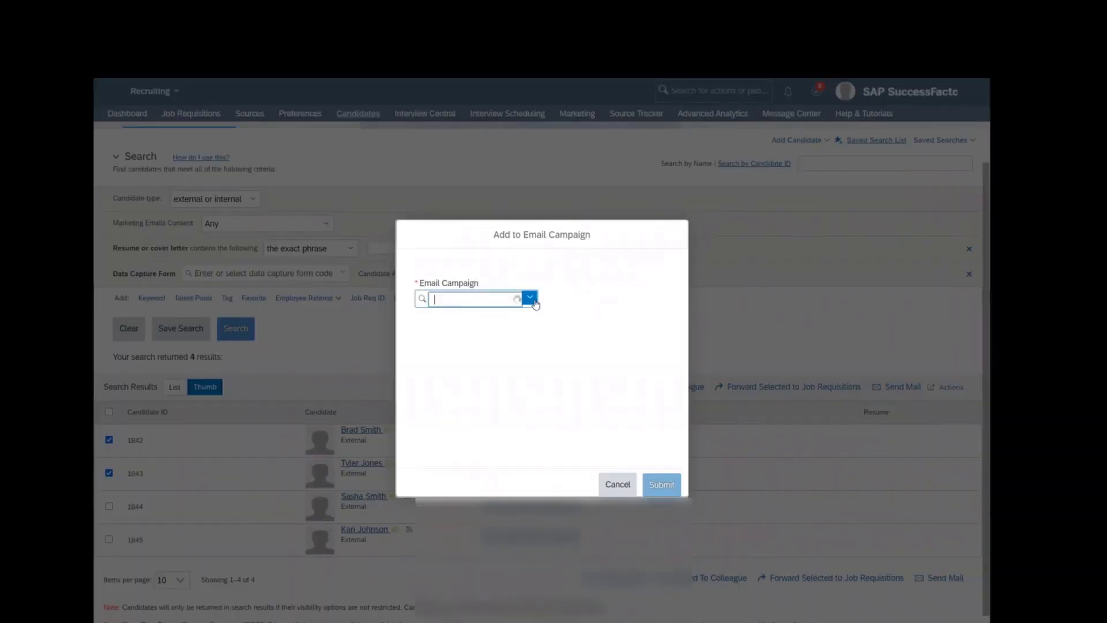
left_click(449, 316)
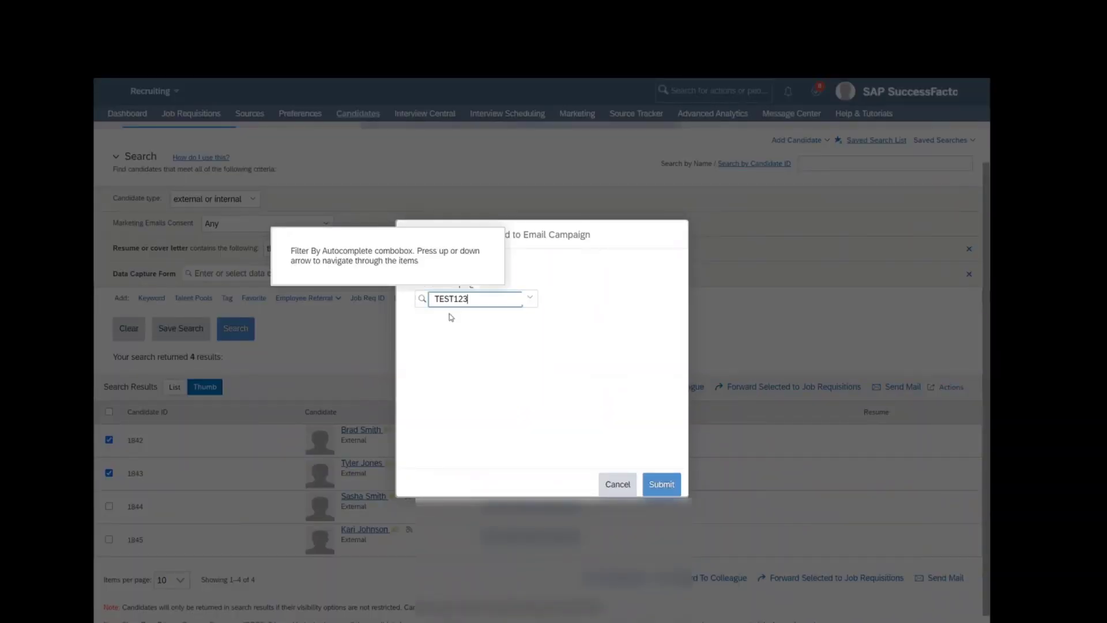
left_click(661, 484)
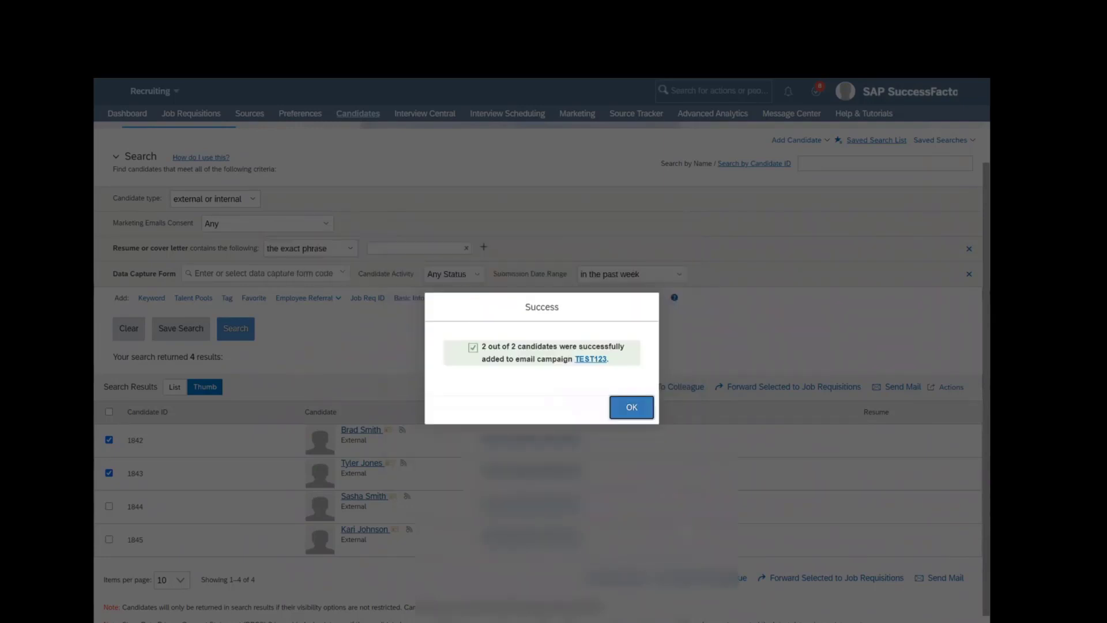
left_click(632, 407)
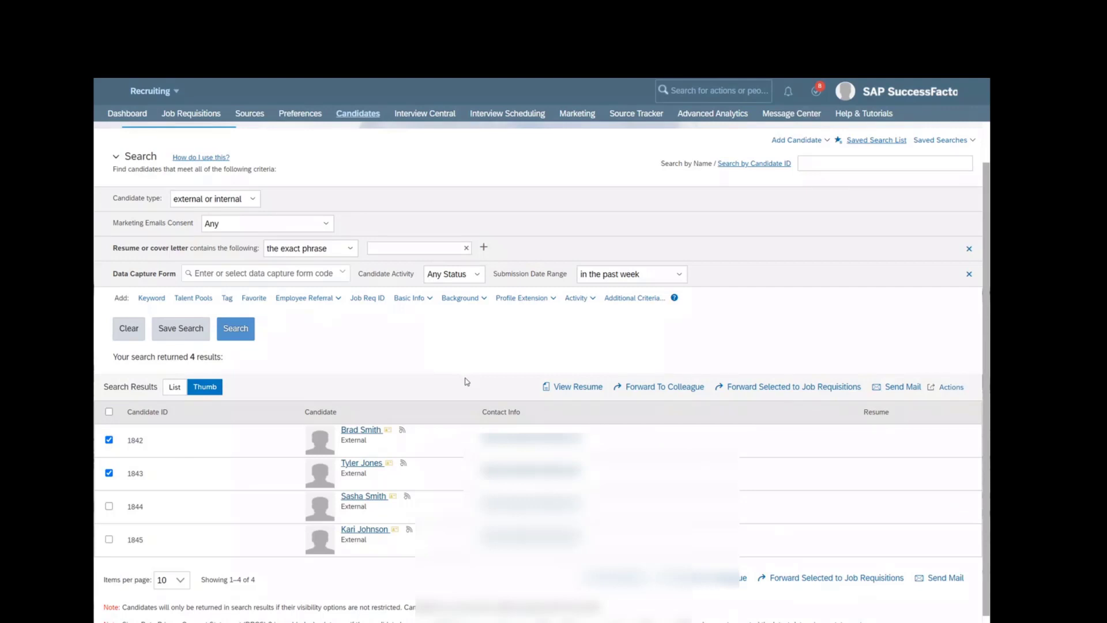
scroll(466, 382, "up", 1)
left_click(289, 160)
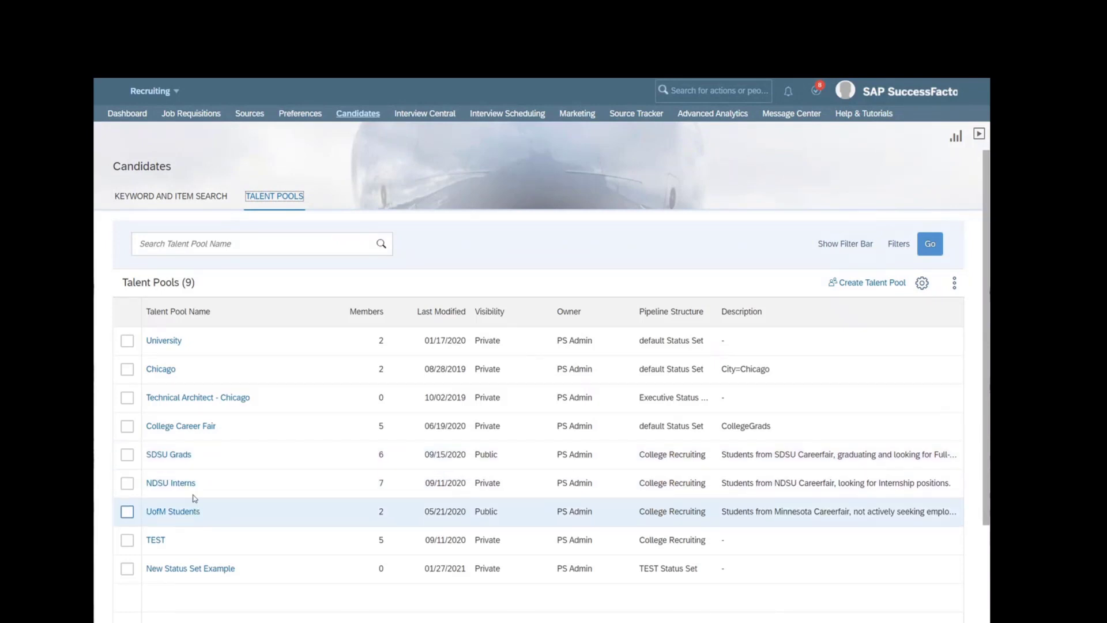
- Open the College Career Fair pool and start adding all five candidates to TEST123, then cancel
left_click(192, 427)
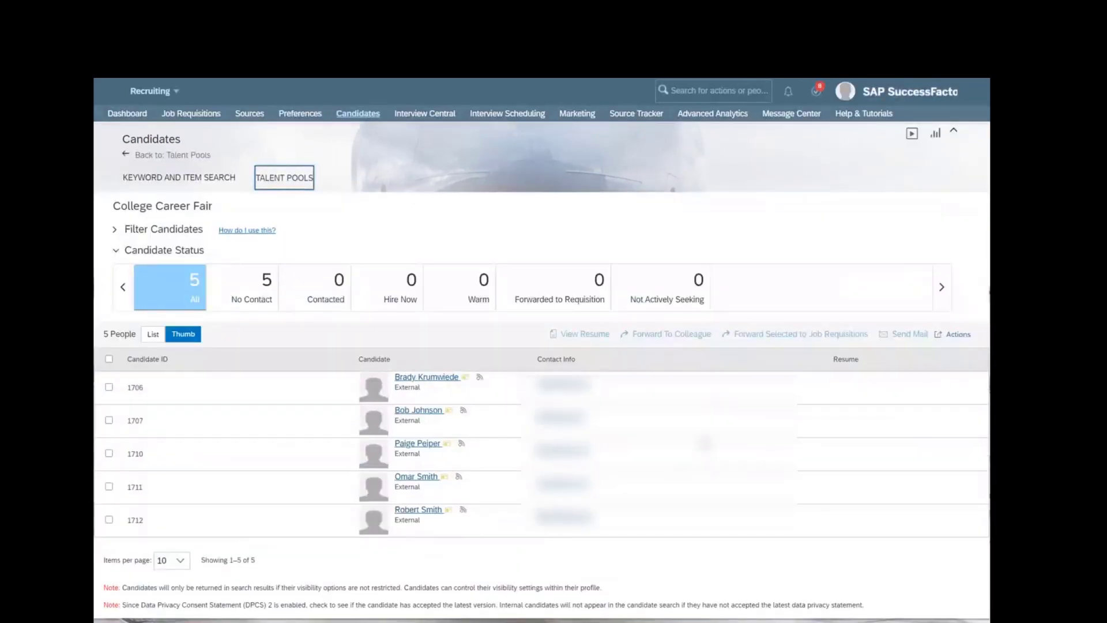
left_click(954, 336)
left_click(955, 332)
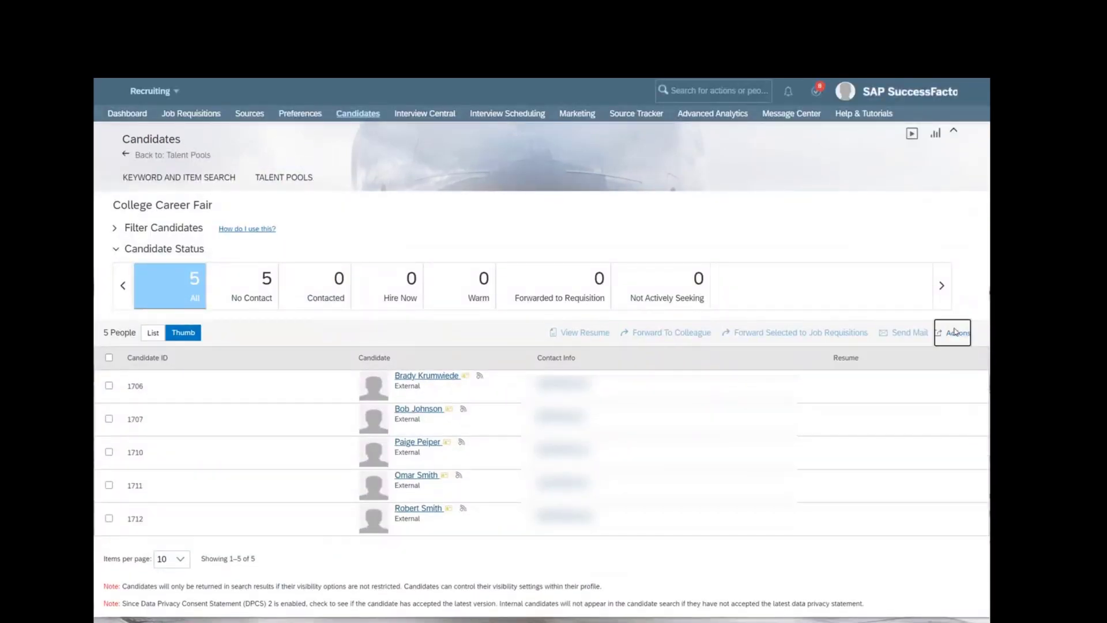
left_click(109, 358)
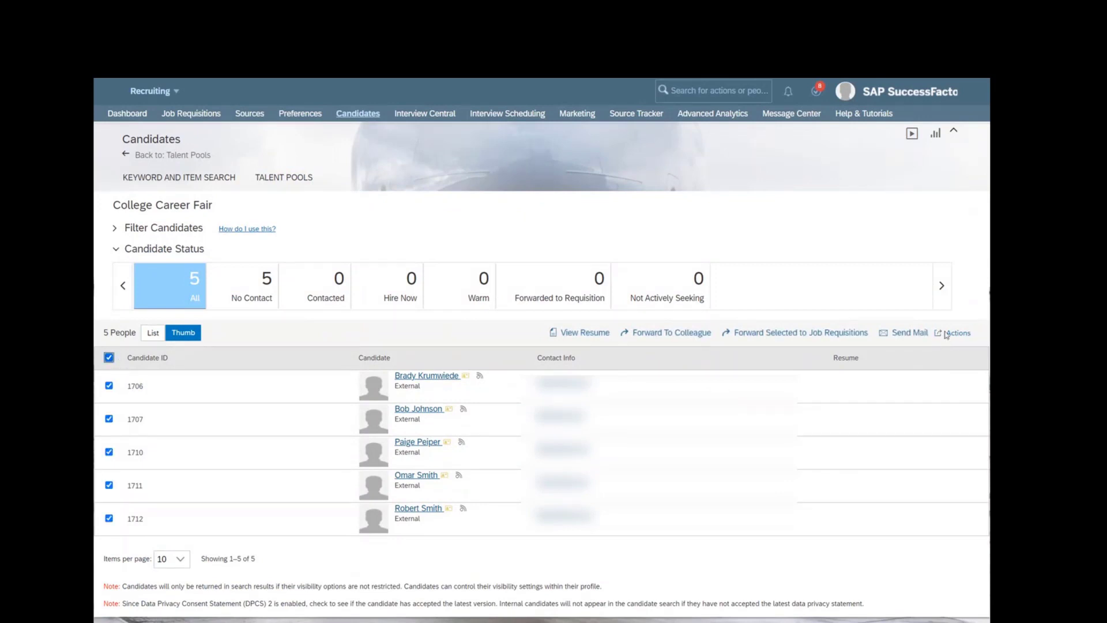
left_click(958, 337)
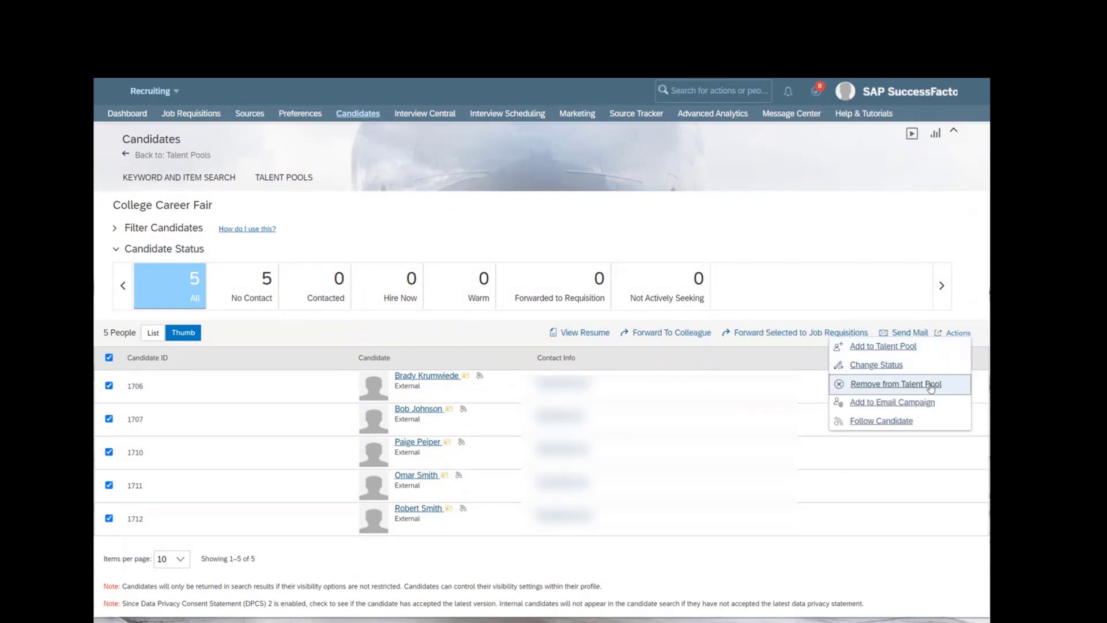
left_click(921, 405)
left_click(517, 297)
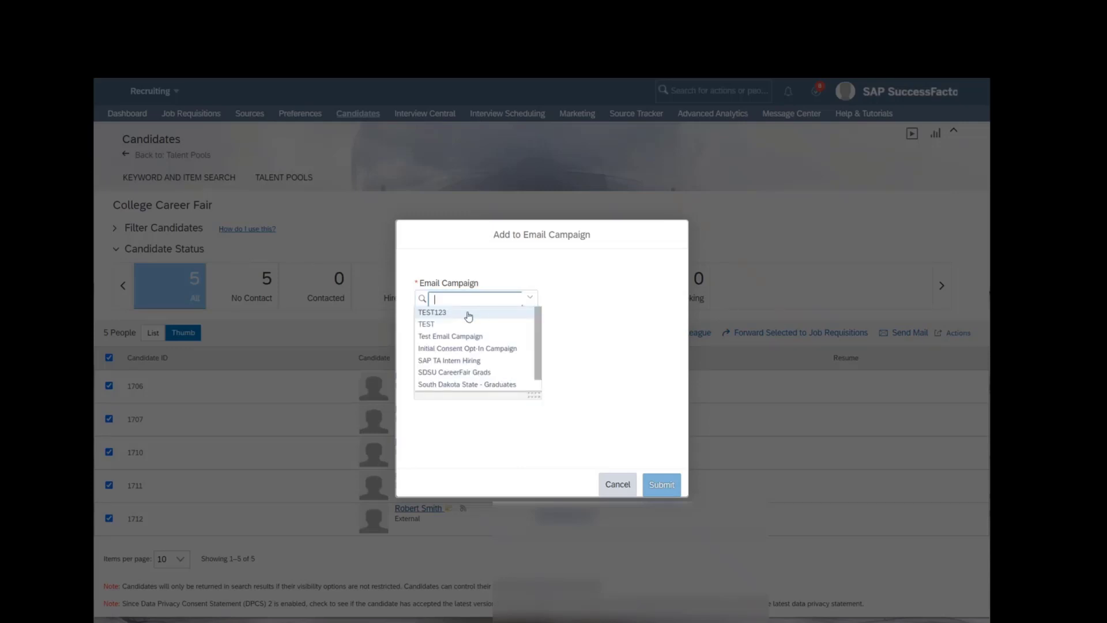
left_click(468, 314)
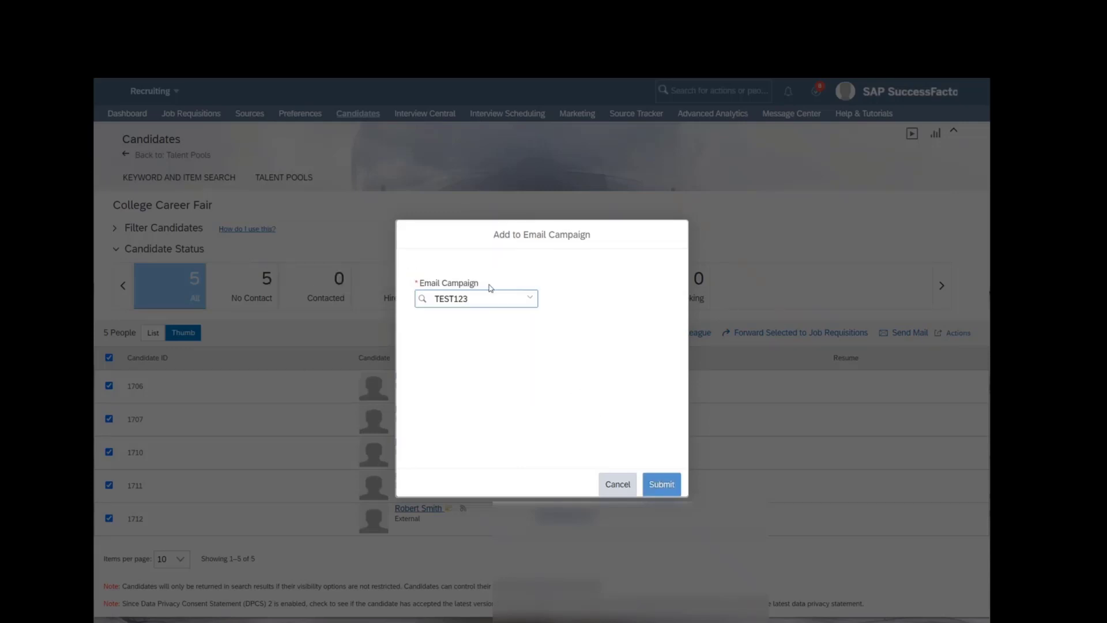
left_click(617, 483)
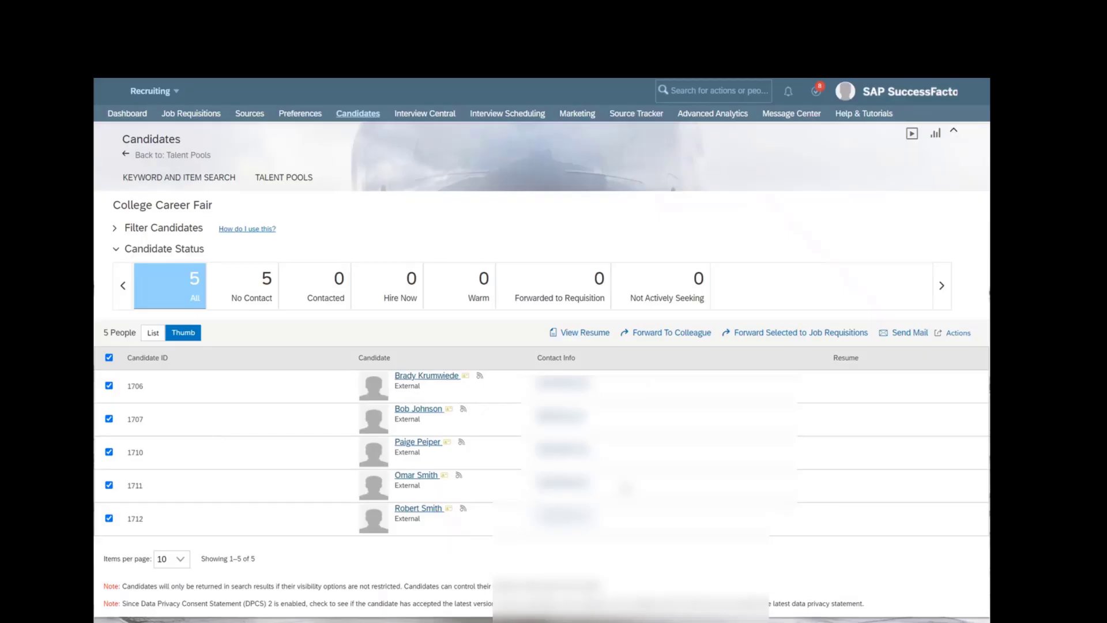
- Select candidates 1707, 1710 and 1711 for an email campaign, cancel, and return to Marketing
left_click(108, 358)
left_click(109, 418)
left_click(109, 452)
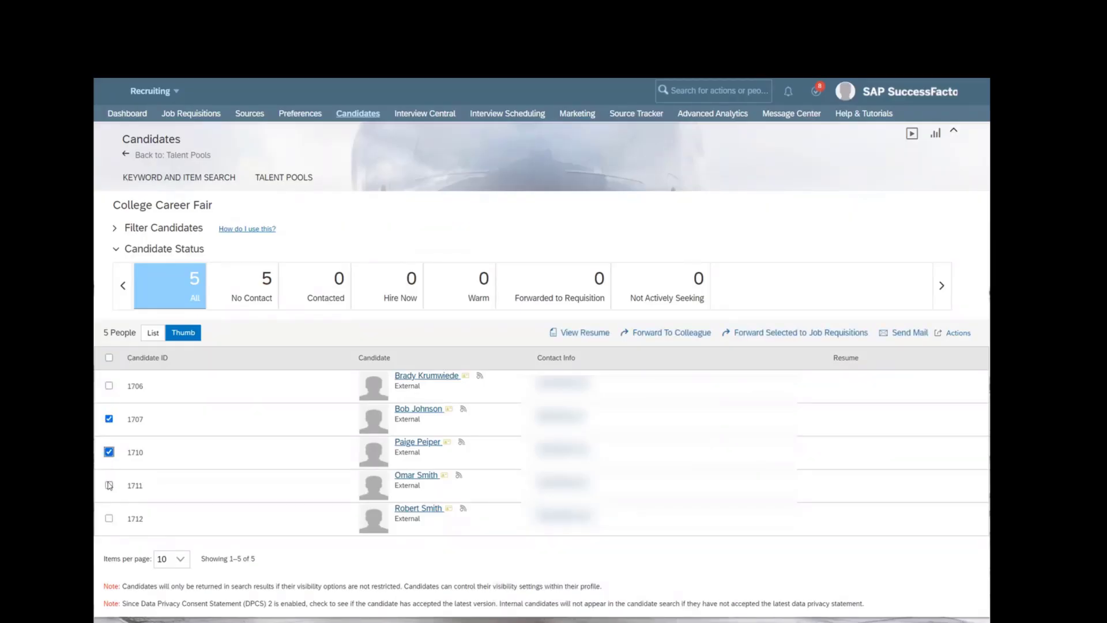
left_click(108, 484)
left_click(957, 334)
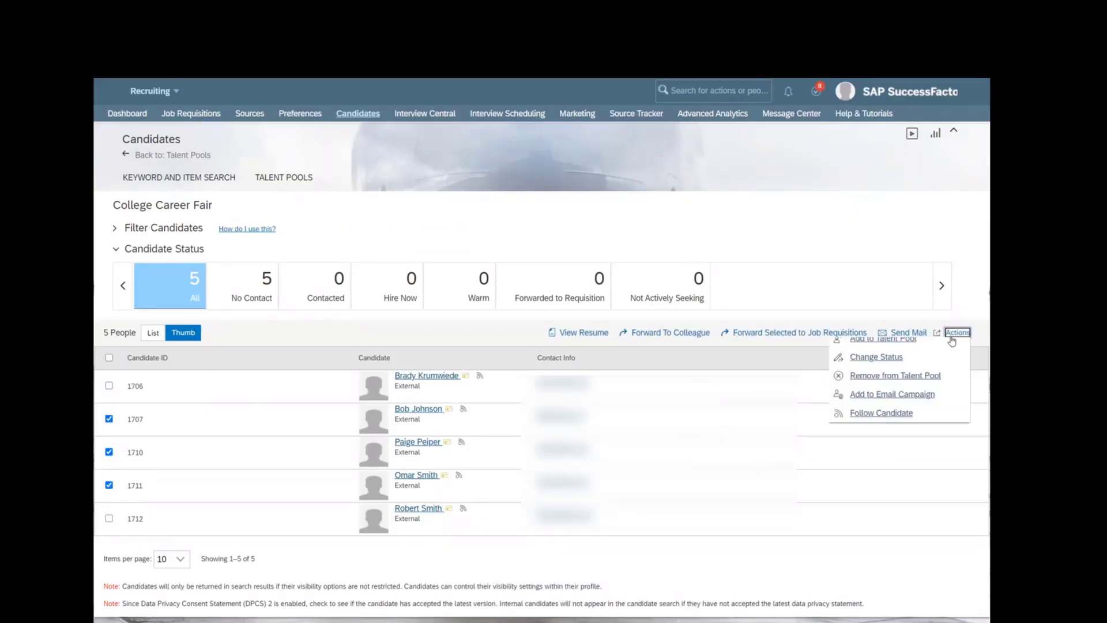
left_click(885, 404)
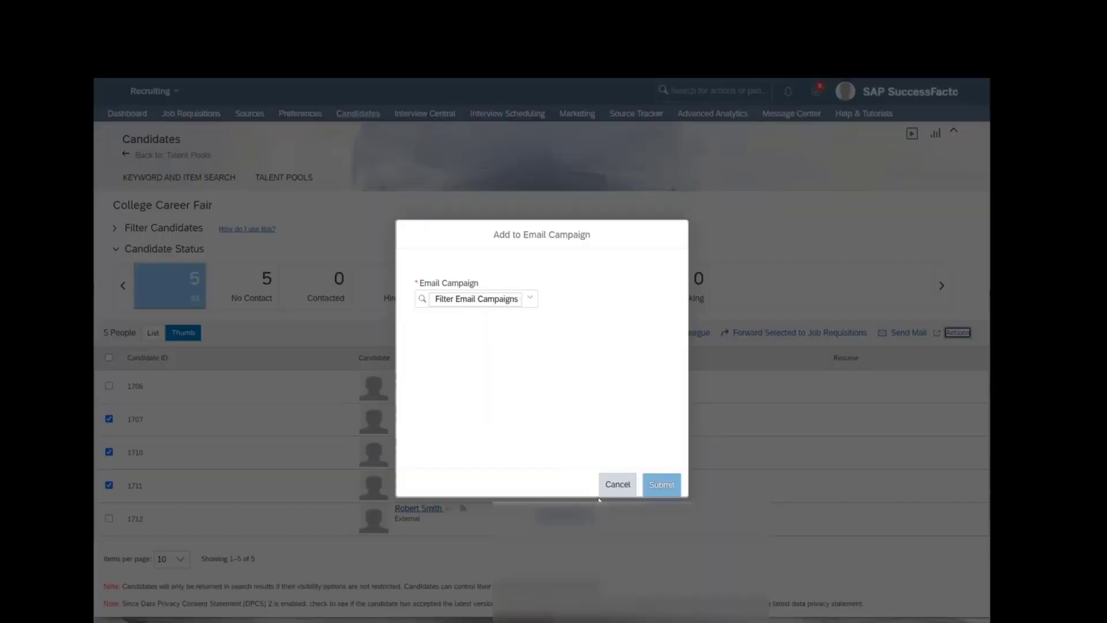
left_click(617, 484)
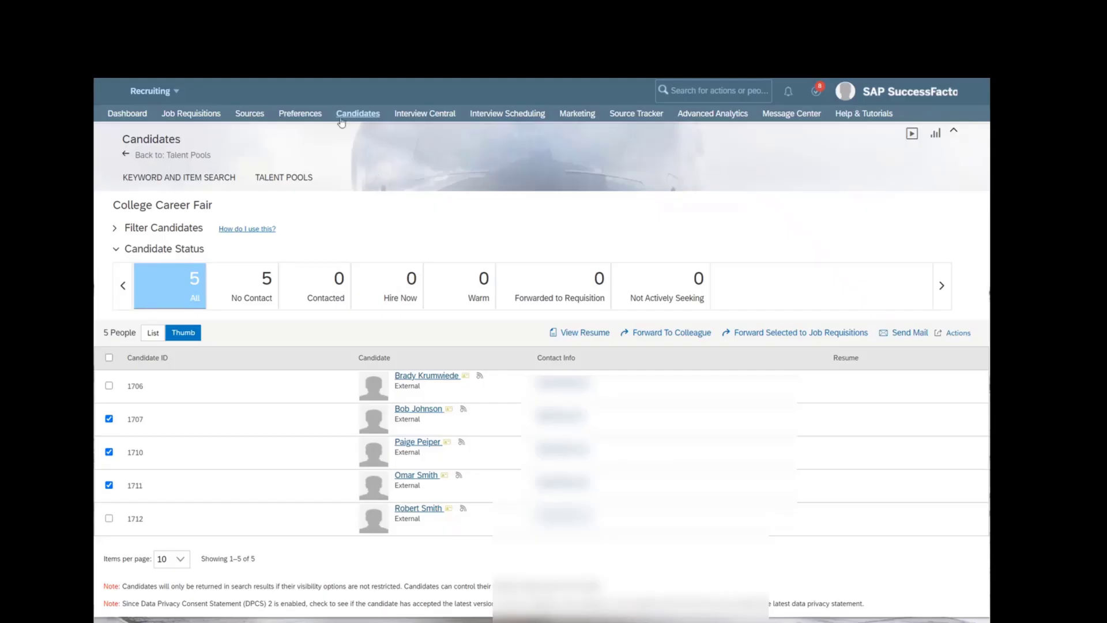
left_click(591, 114)
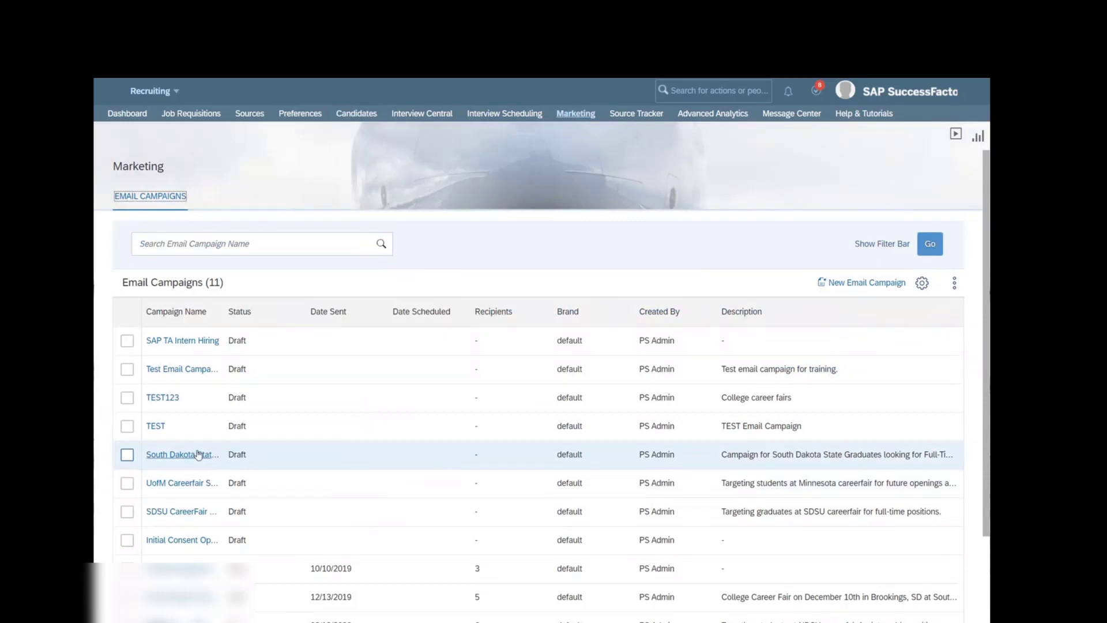
- Open TEST123's edit form and check its To section: 2 manually added recipients, 1 talent pool
left_click(160, 398)
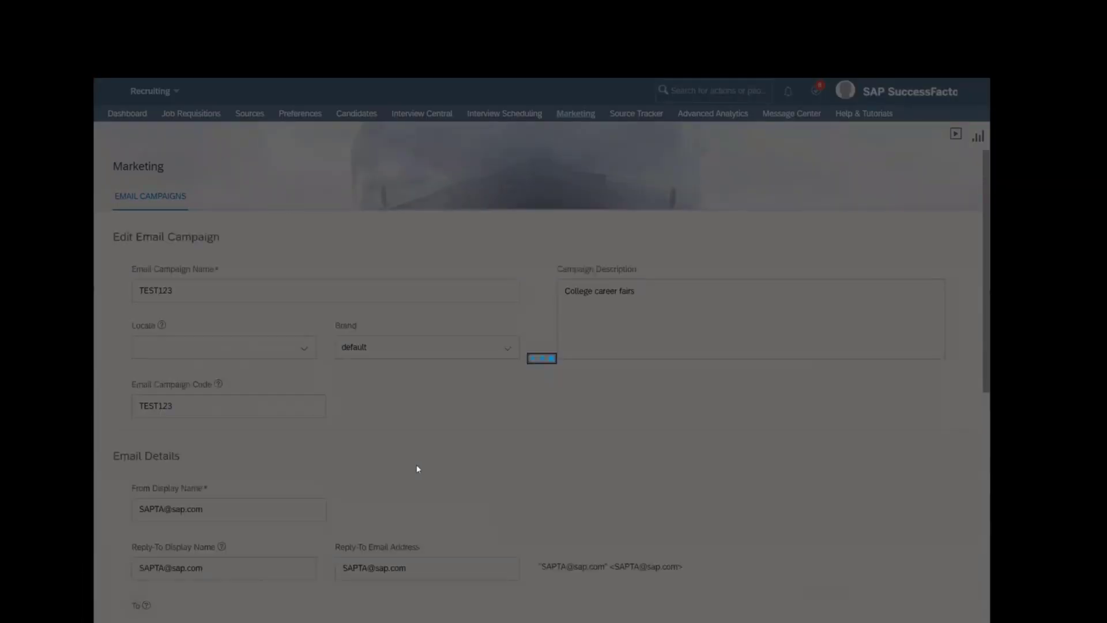
scroll(419, 473, "down", 4)
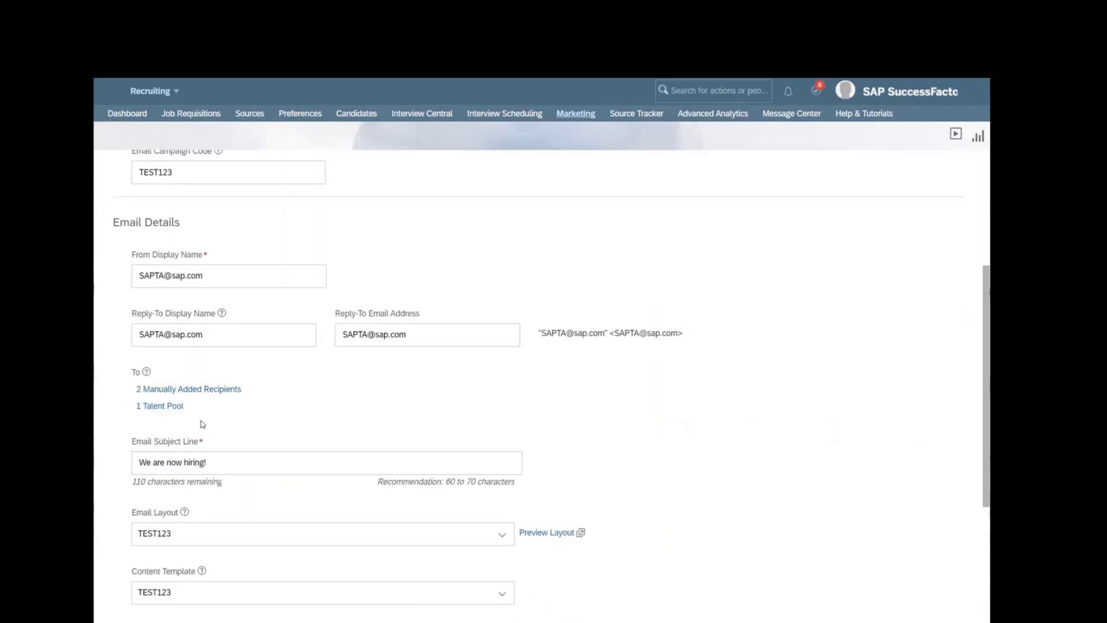
left_click_drag(185, 407, 138, 409)
left_click_drag(242, 389, 141, 390)
left_click(367, 416)
scroll(491, 502, "up", 4)
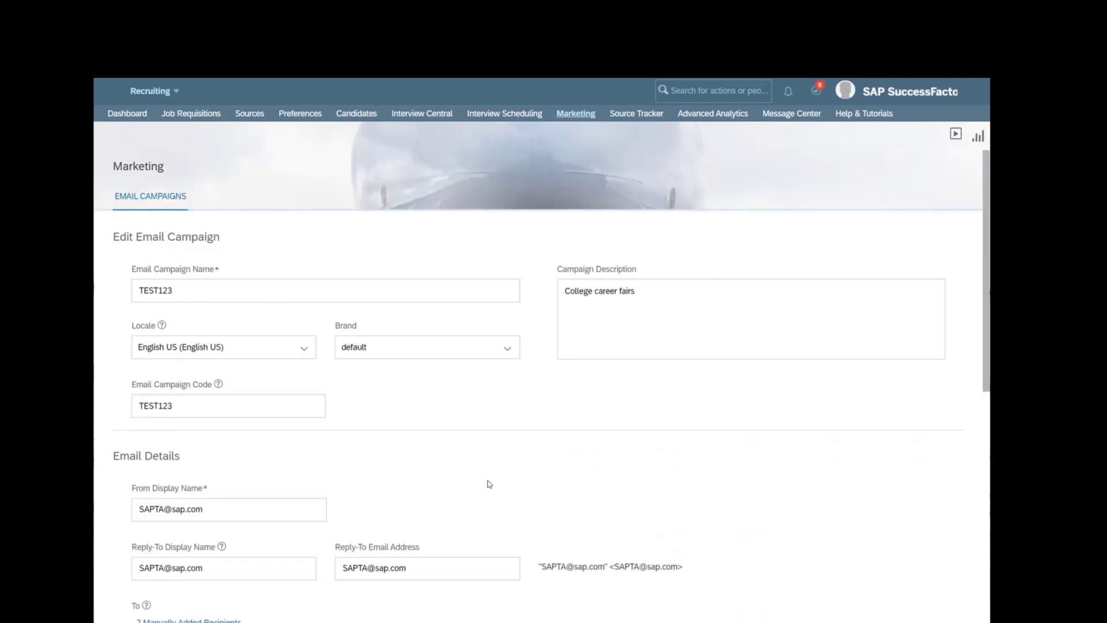